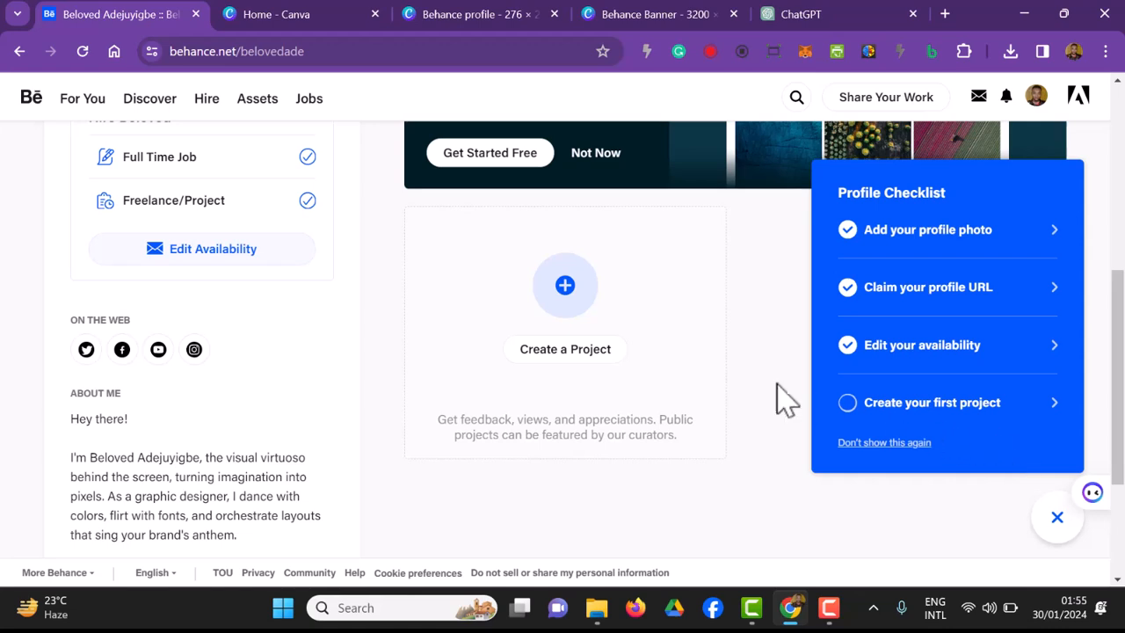
Step: Start a new Behance project, then close the finished Behance profile and Behance Banner designs open in Canva
{"action": "left_click", "coordinate": [567, 352]}
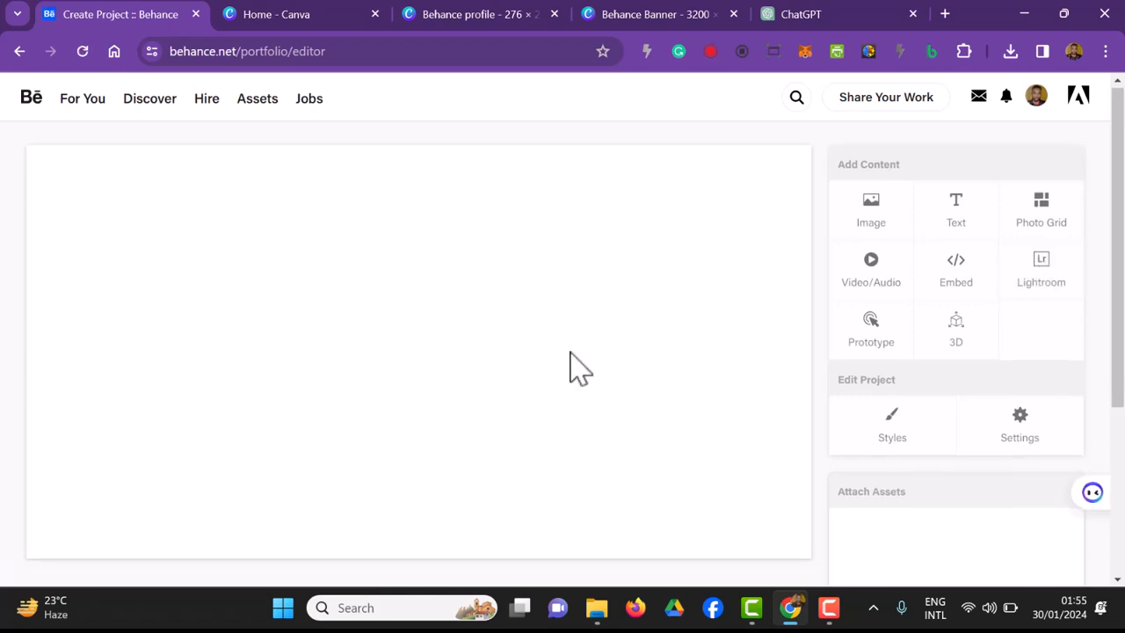
{"action": "left_click", "coordinate": [299, 19]}
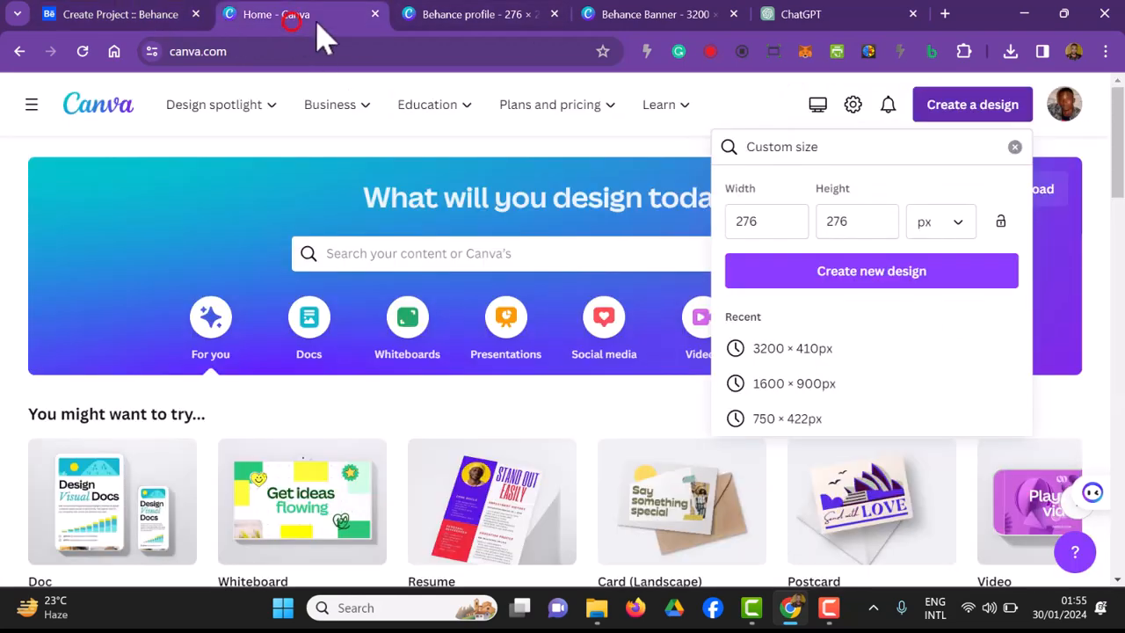
{"action": "left_click", "coordinate": [536, 19]}
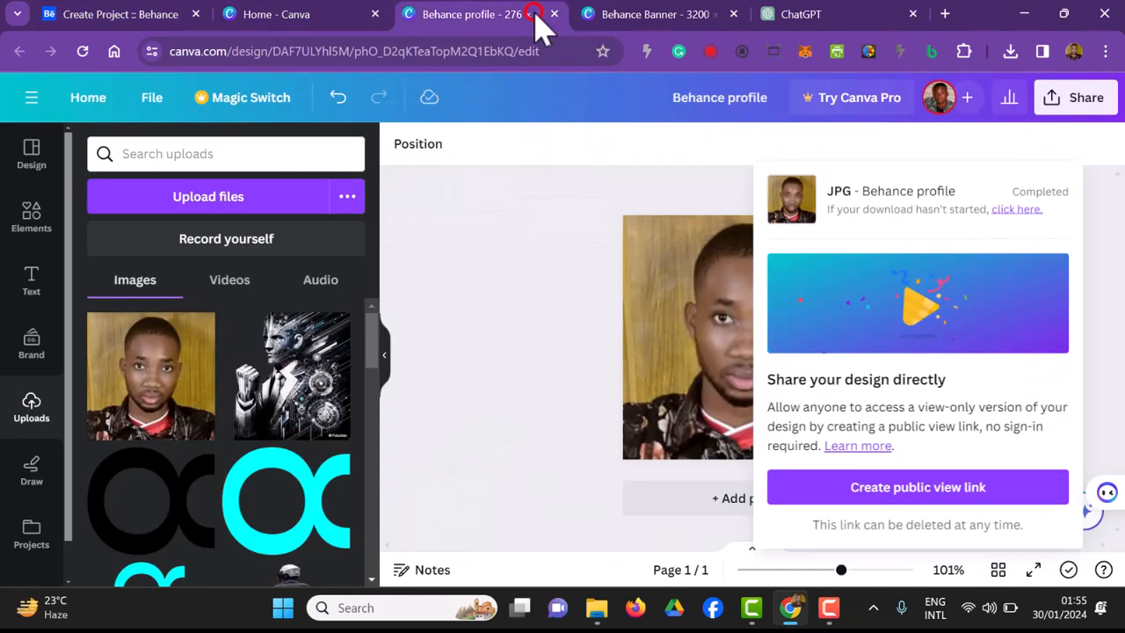
{"action": "left_click", "coordinate": [554, 14]}
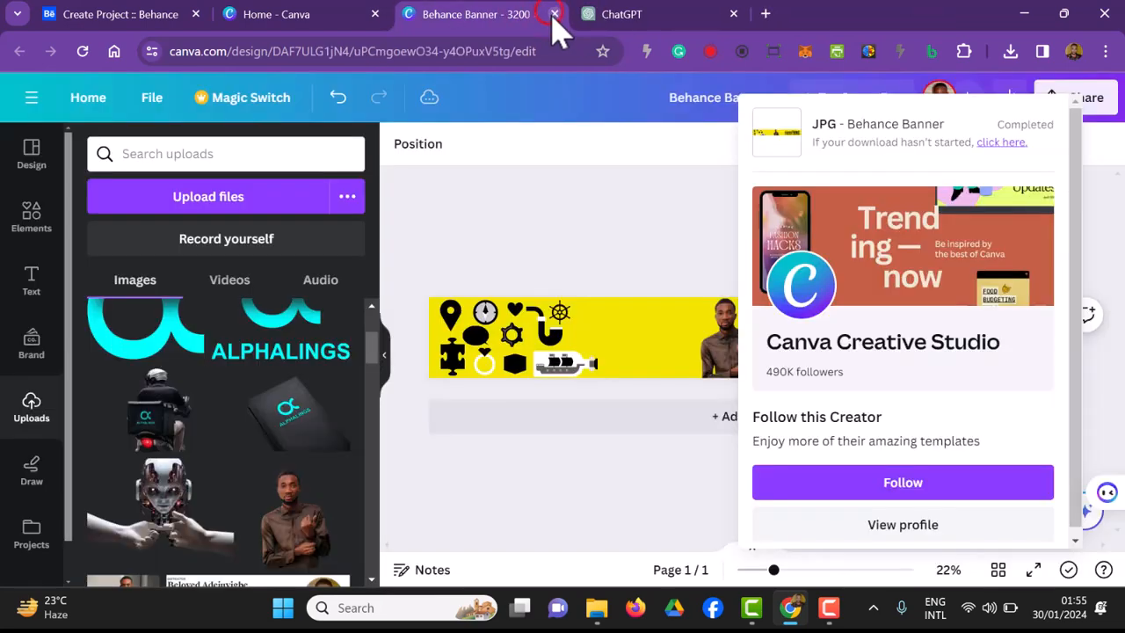
{"action": "left_click", "coordinate": [553, 14]}
Step: Open the Alphalings Logo Presentation from the recent designs on the Canva home page in a new browser tab
{"action": "left_click", "coordinate": [305, 16]}
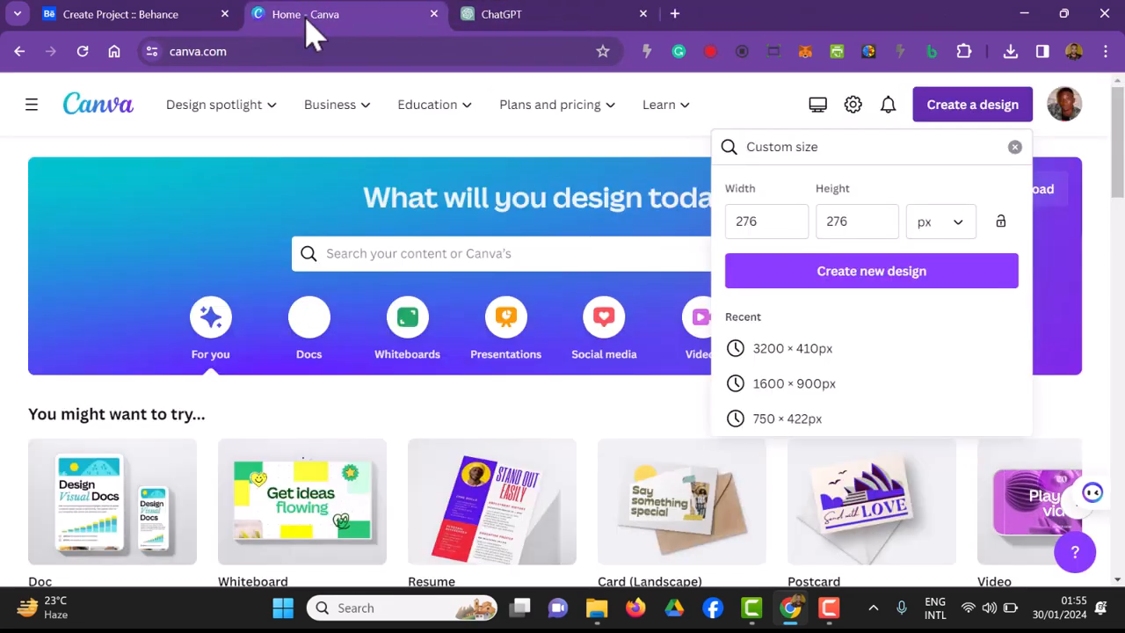
{"action": "left_click", "coordinate": [1093, 172]}
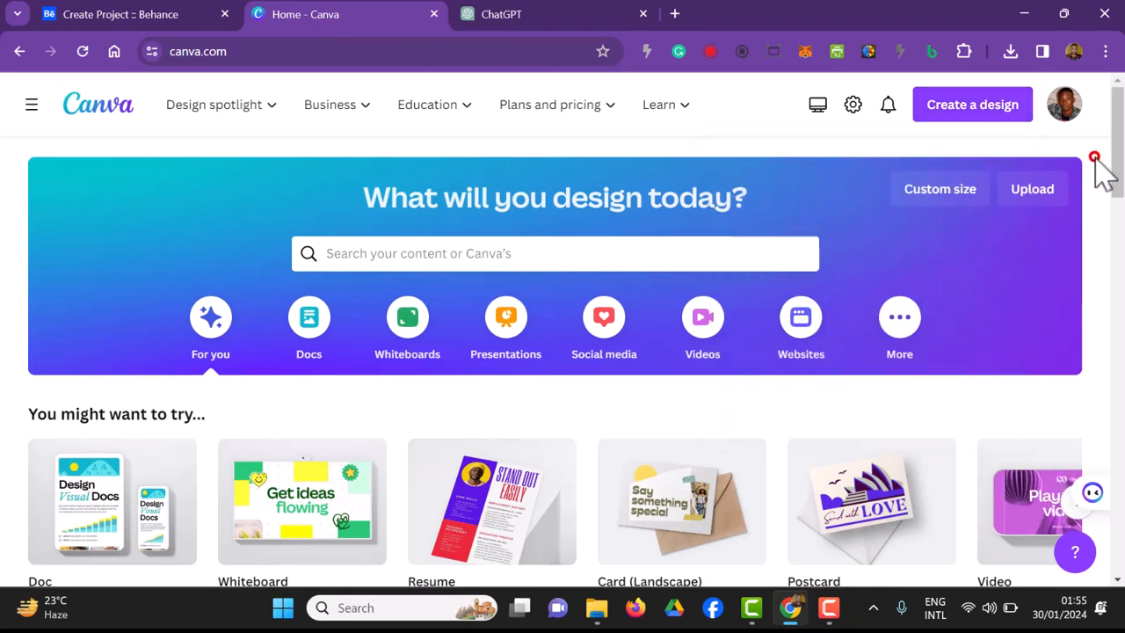
{"action": "scroll", "coordinate": [1097, 176], "scroll_direction": "down", "scroll_amount": 6}
{"action": "scroll", "coordinate": [1097, 176], "scroll_direction": "down", "scroll_amount": 4}
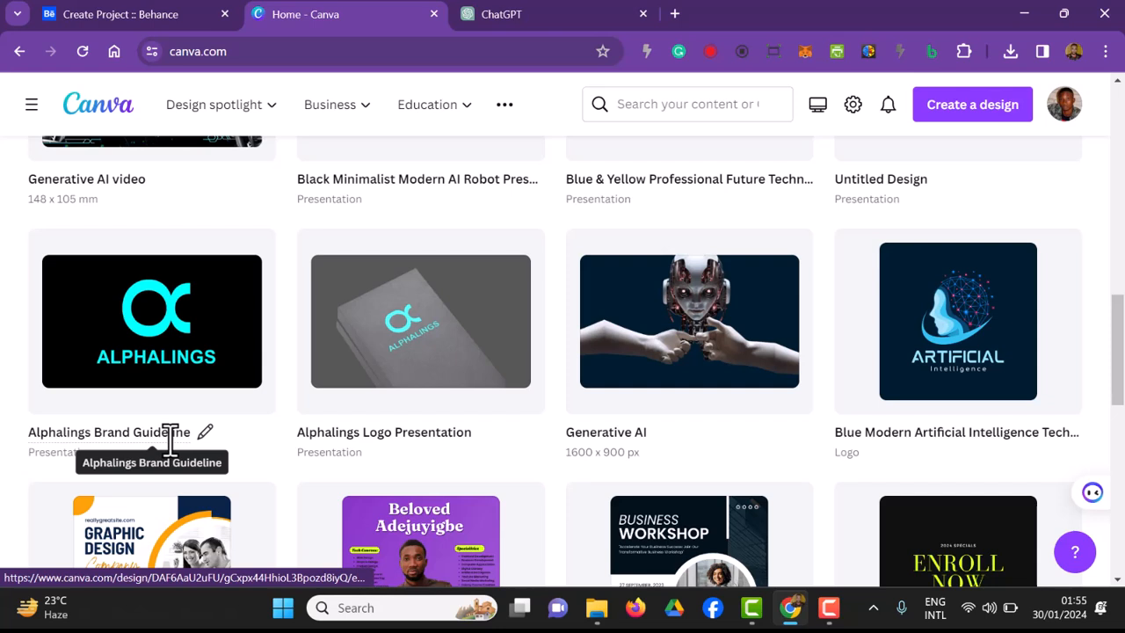
{"action": "right_click", "coordinate": [423, 330]}
{"action": "scroll", "coordinate": [510, 88], "scroll_direction": "up", "scroll_amount": 1}
{"action": "left_click", "coordinate": [515, 58]}
{"action": "right_click", "coordinate": [216, 342]}
{"action": "scroll", "coordinate": [272, 214], "scroll_direction": "down", "scroll_amount": 1}
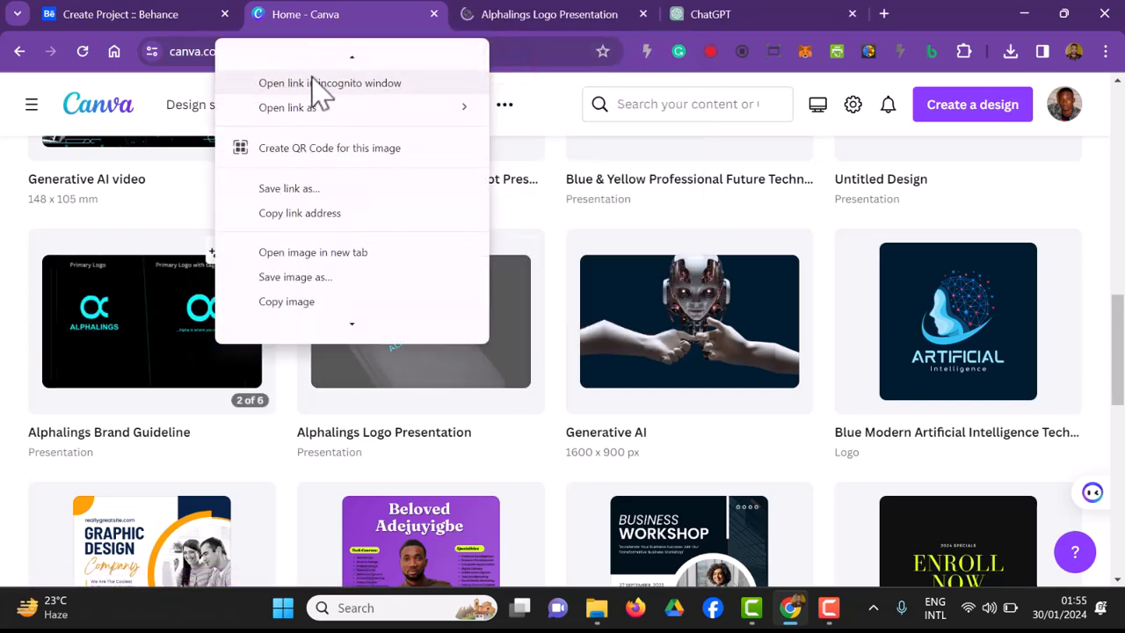
{"action": "scroll", "coordinate": [319, 91], "scroll_direction": "up", "scroll_amount": 1}
{"action": "left_click", "coordinate": [348, 84]}
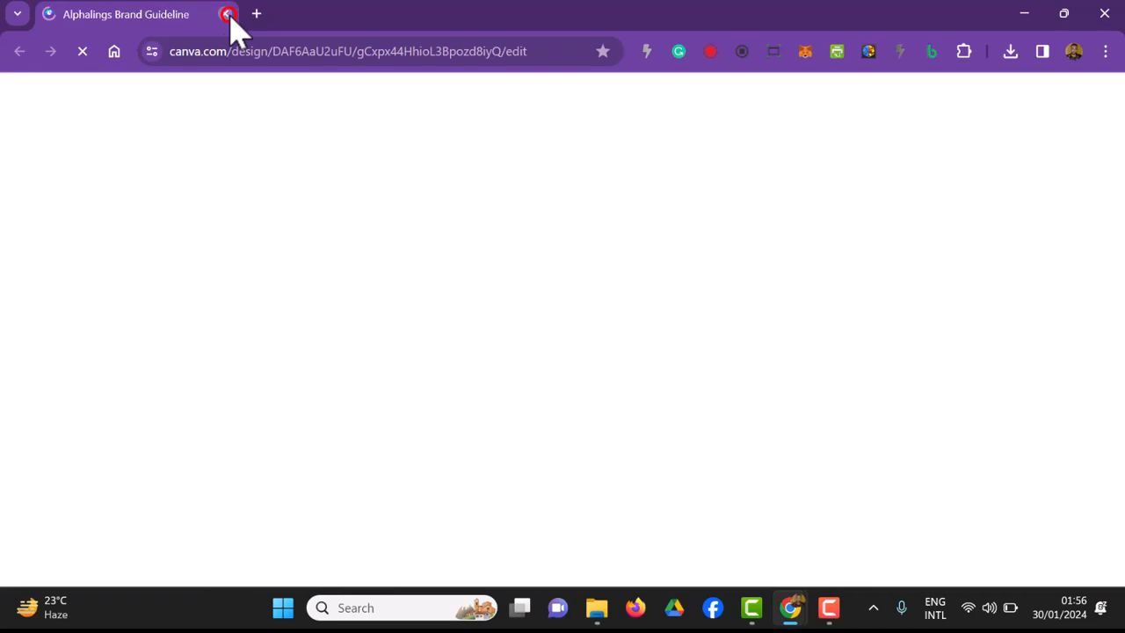
{"action": "left_click", "coordinate": [226, 15]}
Step: Open the Alphalings Brand Guideline design in a new browser tab and view the Alphalings Logo Presentation
{"action": "right_click", "coordinate": [167, 315]}
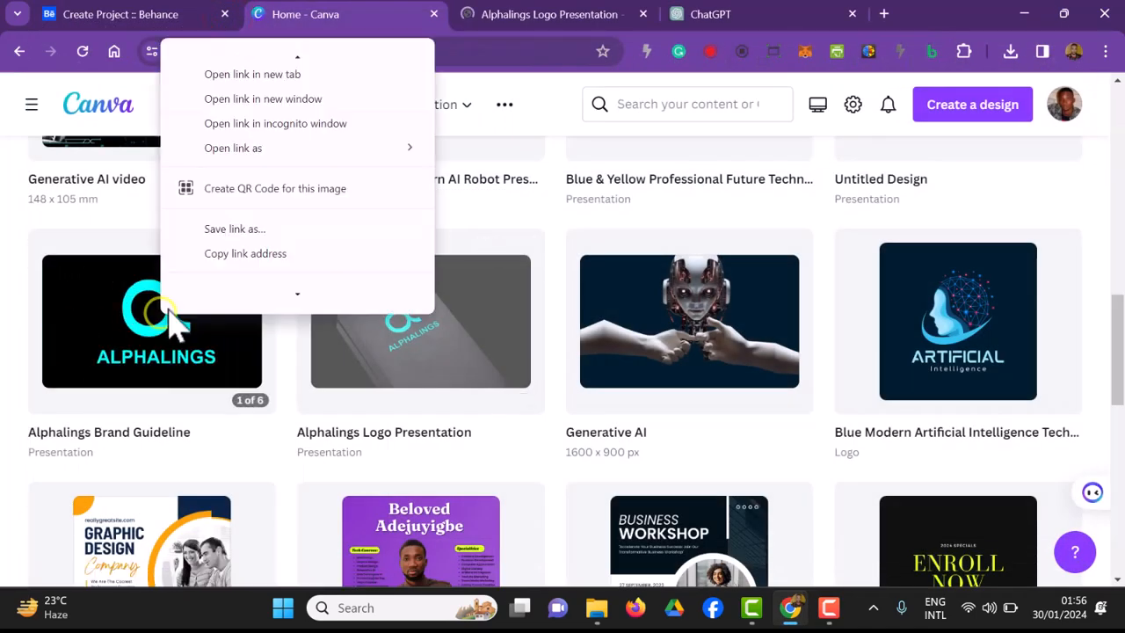
{"action": "left_click", "coordinate": [232, 53]}
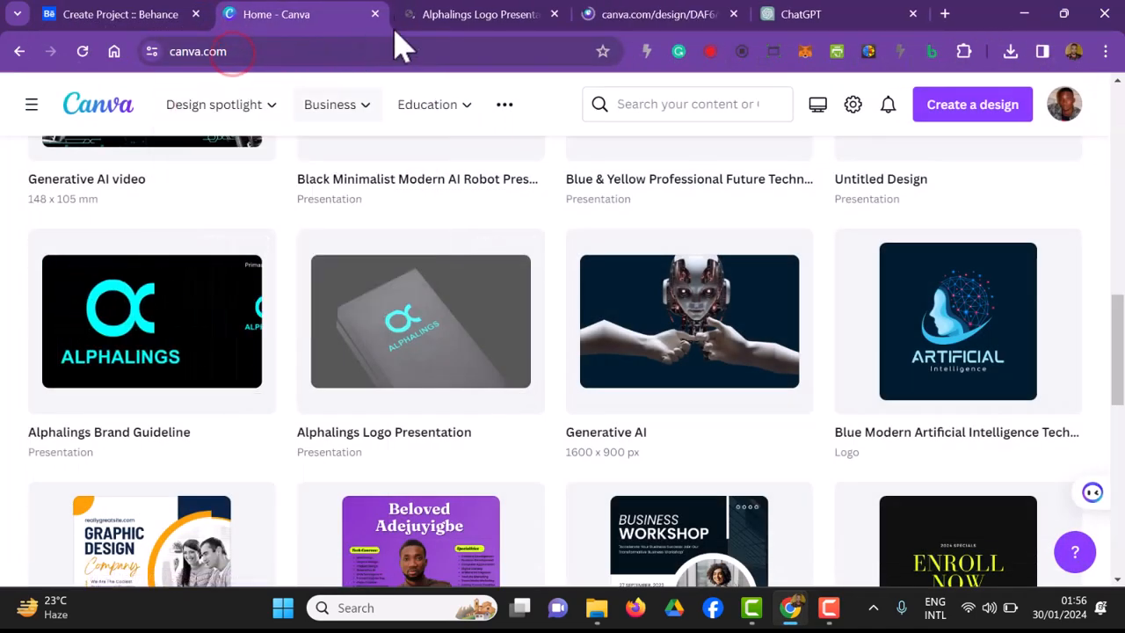
{"action": "left_click", "coordinate": [435, 22]}
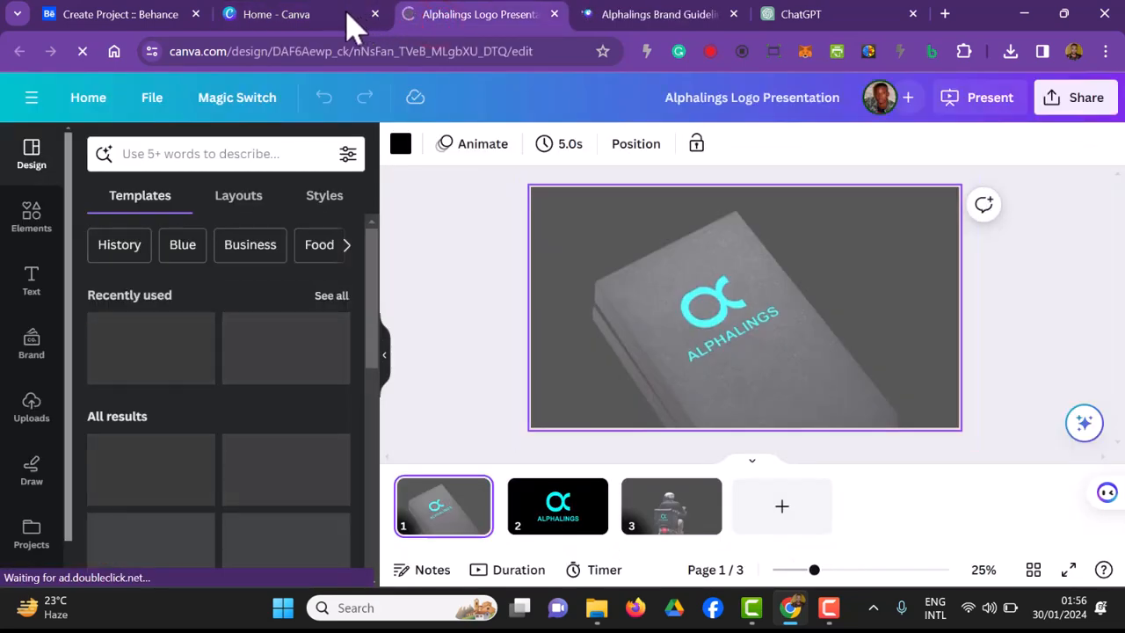
{"action": "left_click", "coordinate": [337, 15]}
{"action": "left_click", "coordinate": [462, 18]}
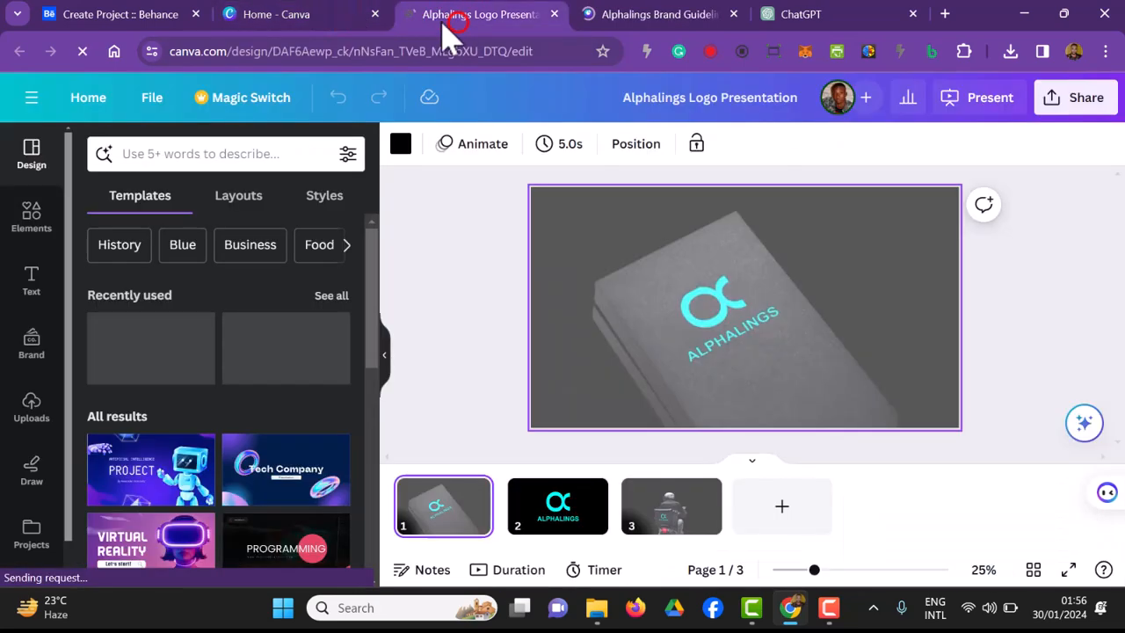
Step: Return to the Behance project editor and look over the content types offered for building the project
{"action": "left_click", "coordinate": [137, 14]}
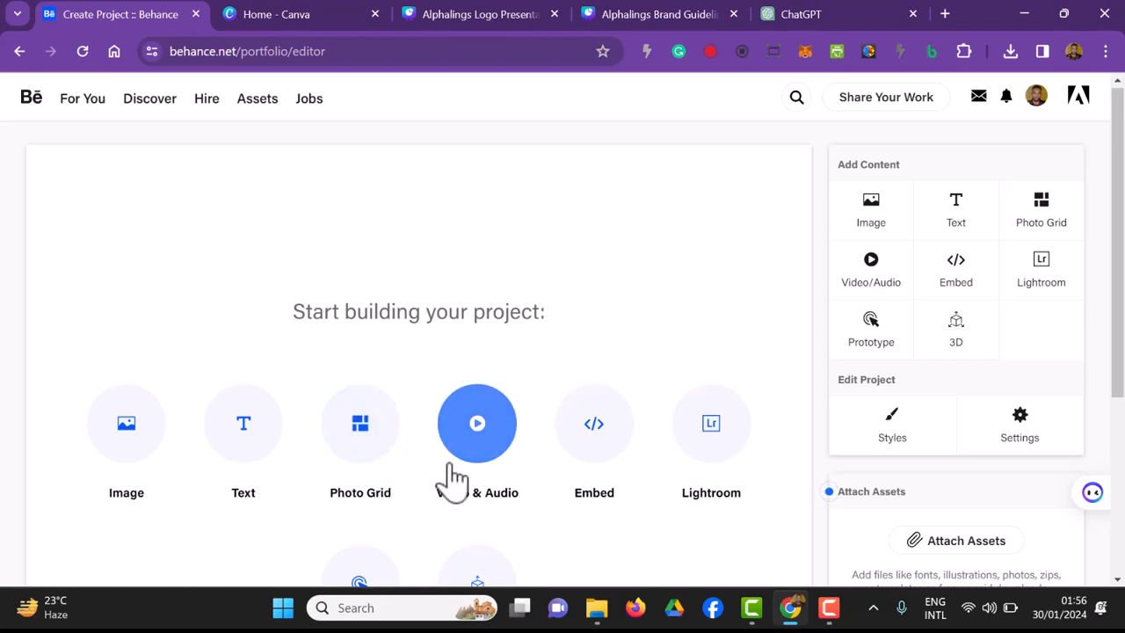
{"action": "scroll", "coordinate": [449, 479], "scroll_direction": "down", "scroll_amount": 1}
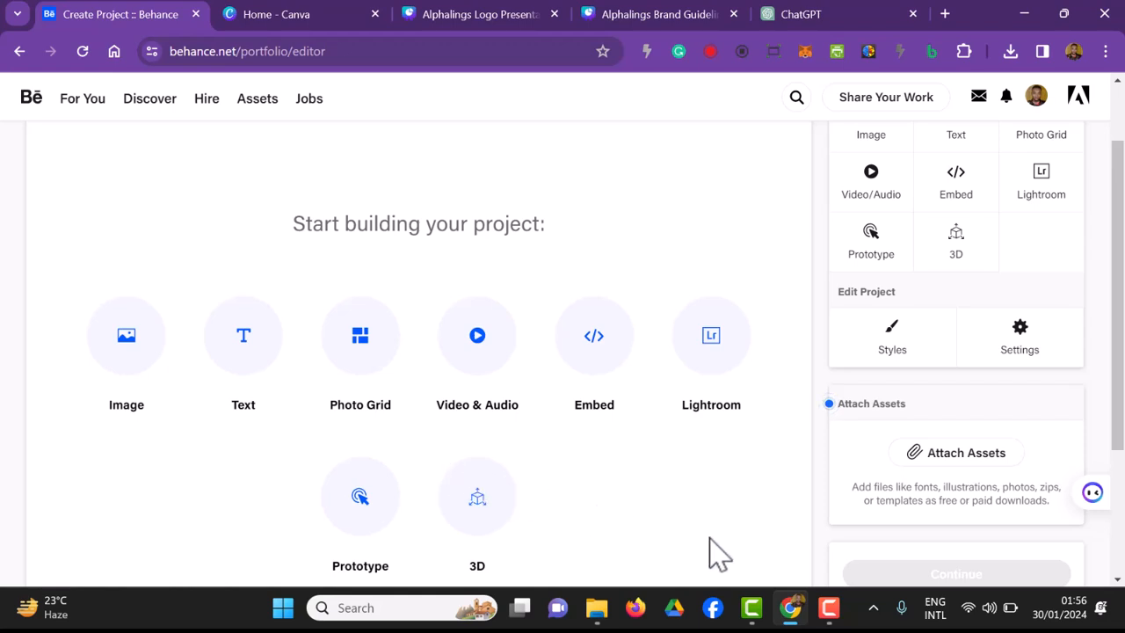
{"action": "scroll", "coordinate": [719, 553], "scroll_direction": "up", "scroll_amount": 1}
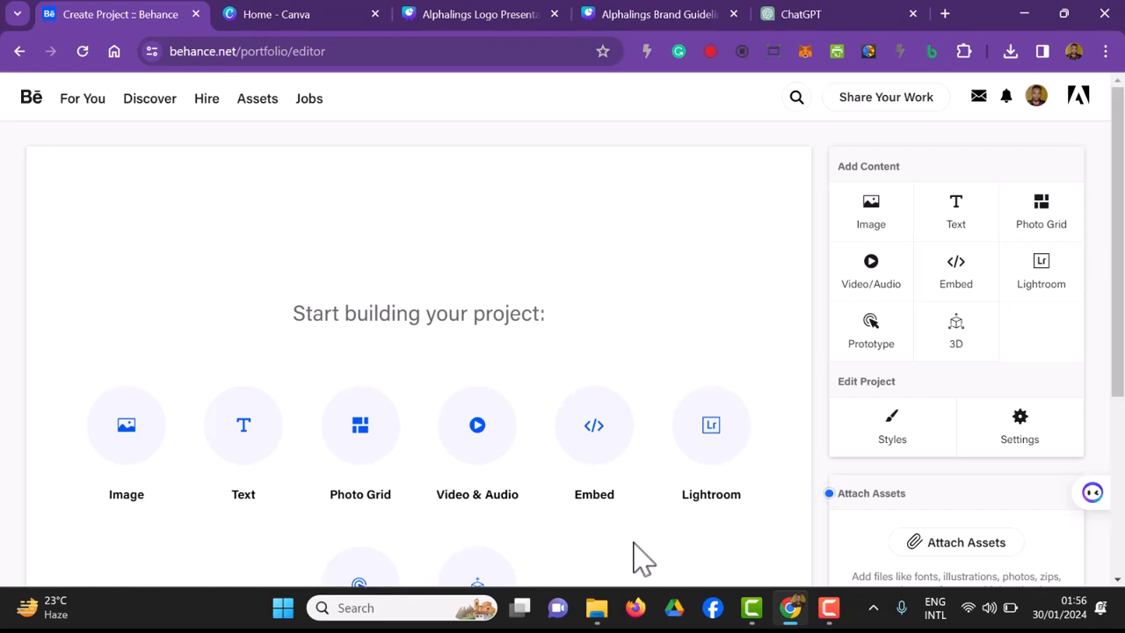
{"action": "left_click", "coordinate": [360, 444]}
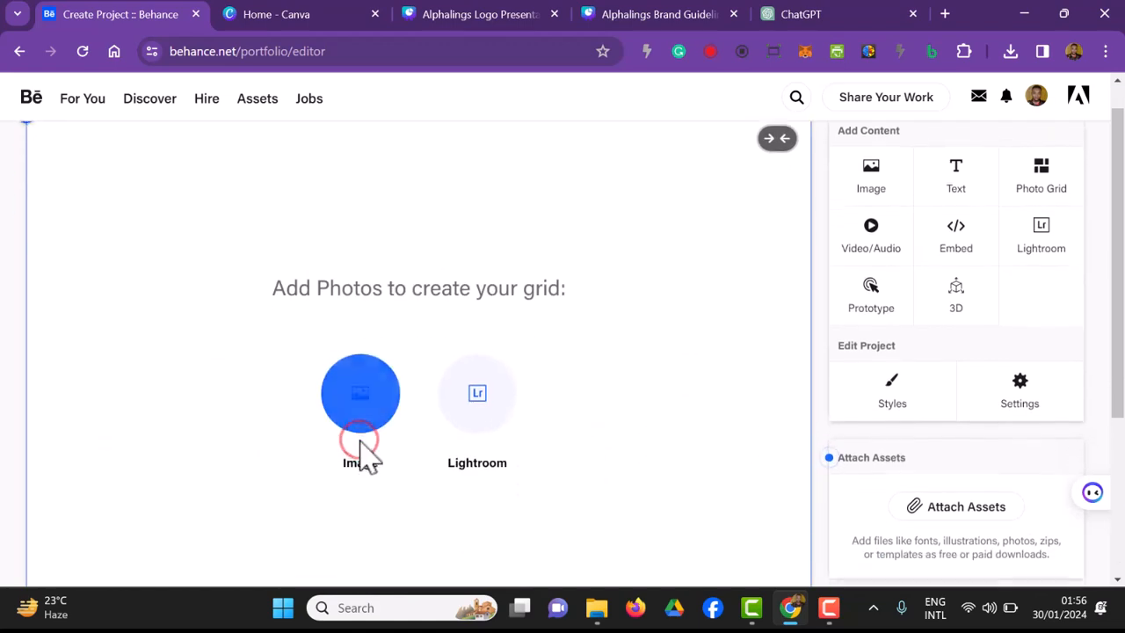
{"action": "scroll", "coordinate": [427, 452], "scroll_direction": "up", "scroll_amount": 1}
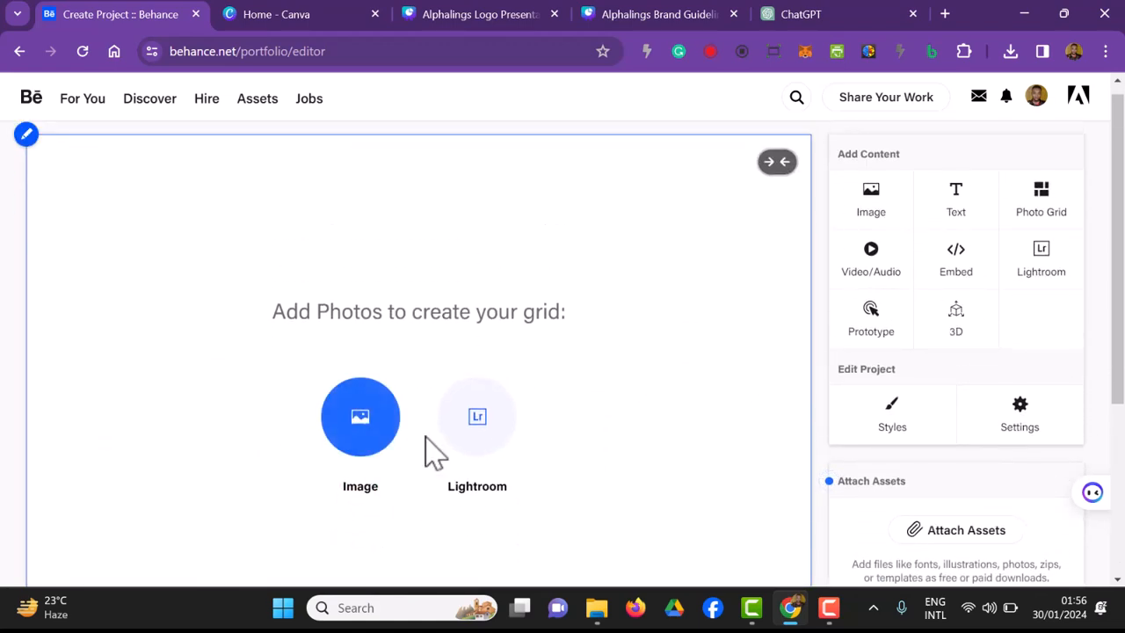
{"action": "scroll", "coordinate": [303, 426], "scroll_direction": "down", "scroll_amount": 3}
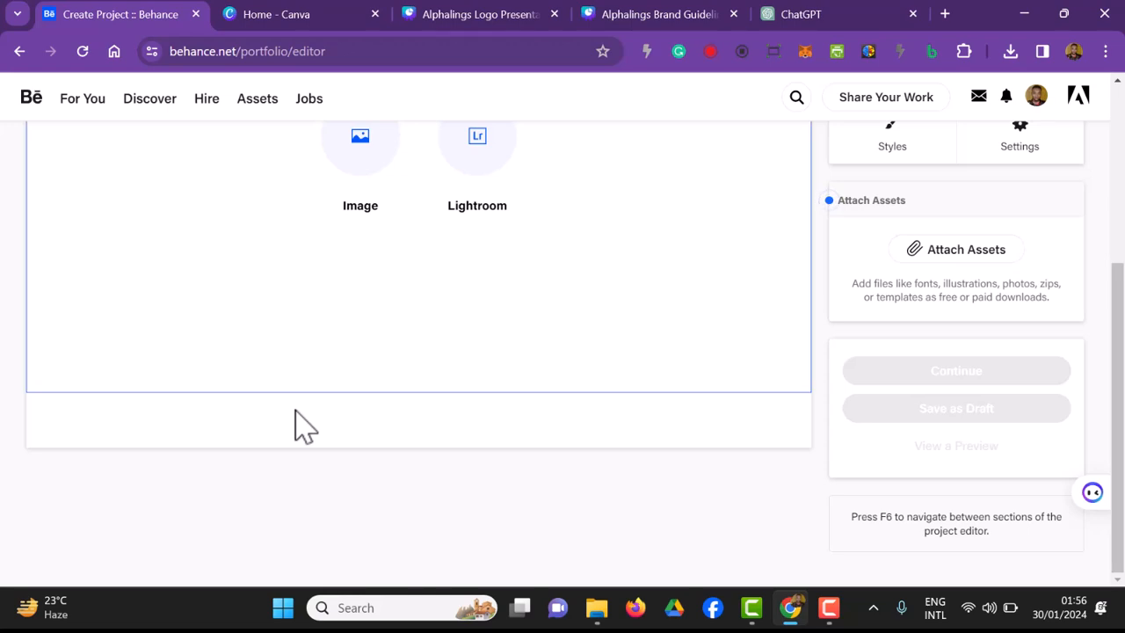
{"action": "scroll", "coordinate": [303, 426], "scroll_direction": "up", "scroll_amount": 3}
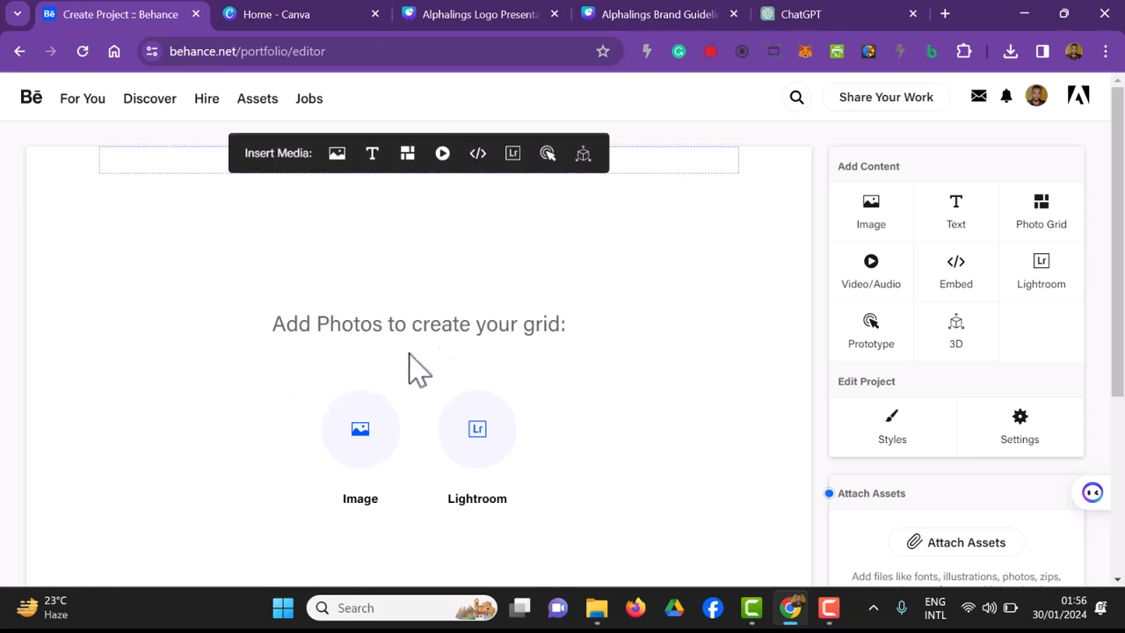
{"action": "scroll", "coordinate": [834, 201], "scroll_direction": "down", "scroll_amount": 3}
{"action": "scroll", "coordinate": [653, 354], "scroll_direction": "up", "scroll_amount": 2}
{"action": "scroll", "coordinate": [414, 553], "scroll_direction": "down", "scroll_amount": 1}
{"action": "mouse_move", "coordinate": [411, 554]}
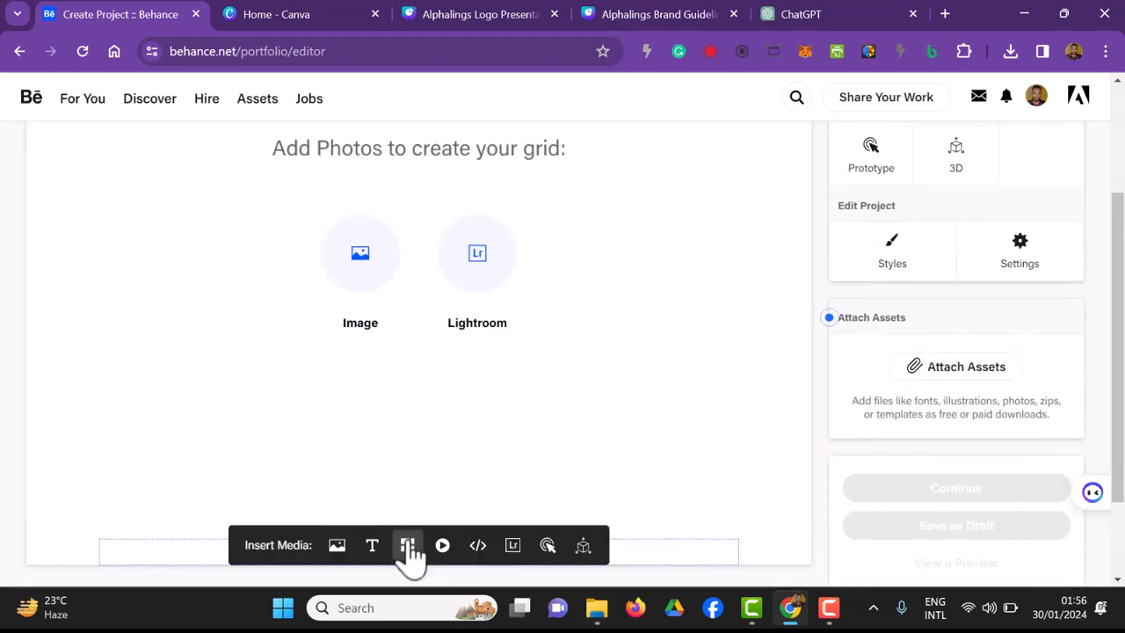
{"action": "scroll", "coordinate": [487, 570], "scroll_direction": "down", "scroll_amount": 2}
{"action": "scroll", "coordinate": [488, 570], "scroll_direction": "up", "scroll_amount": 3}
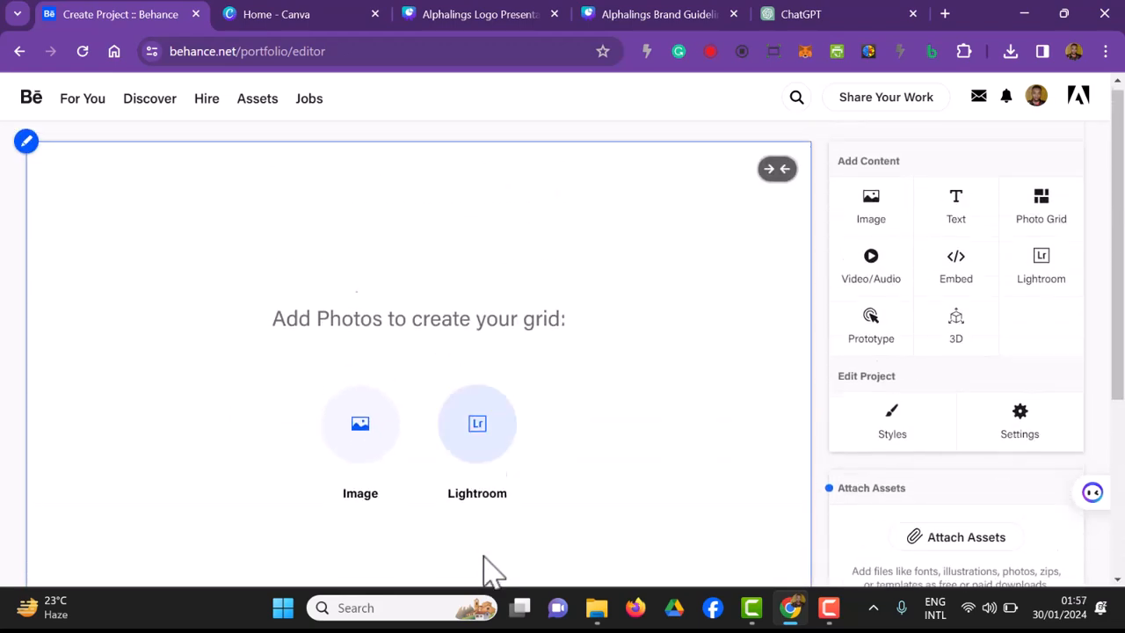
{"action": "left_click", "coordinate": [27, 149]}
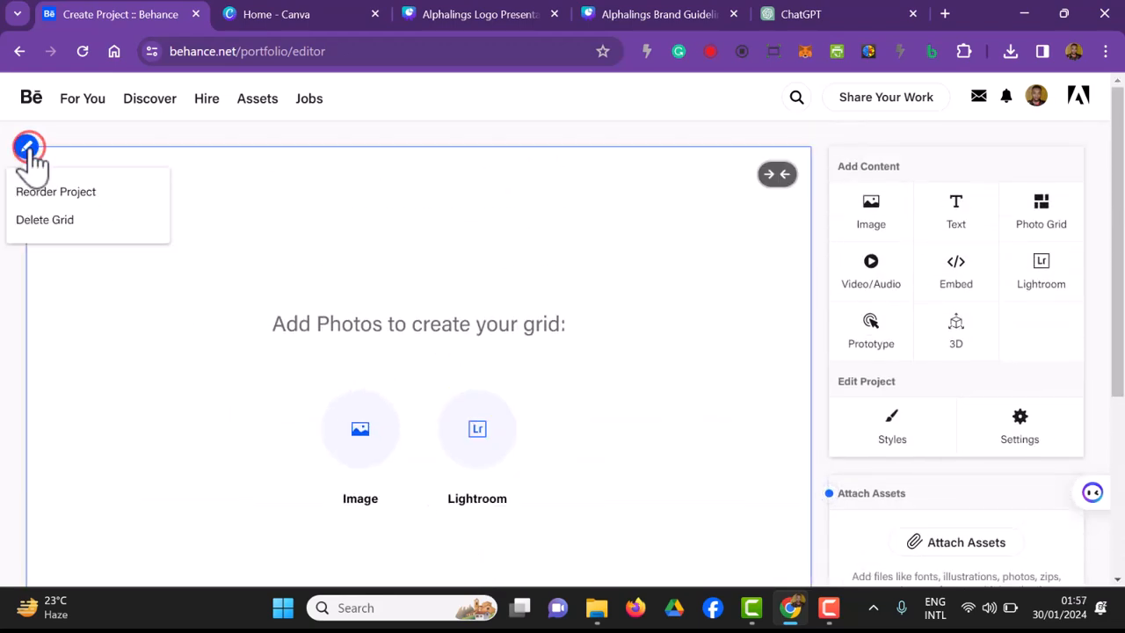
{"action": "left_click", "coordinate": [30, 215]}
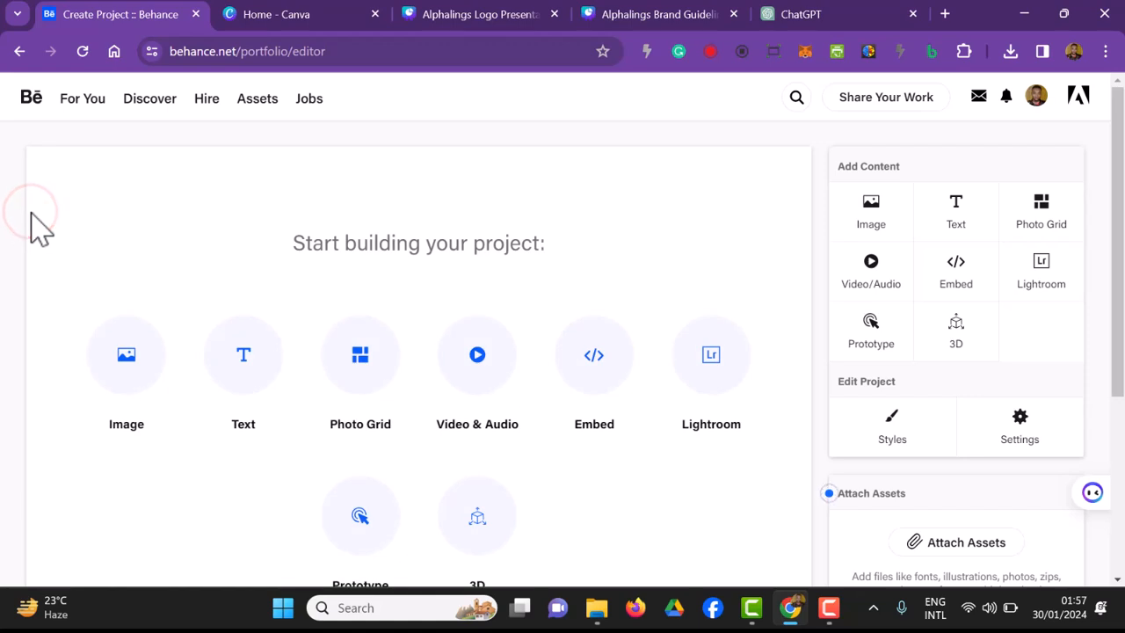
{"action": "left_click", "coordinate": [126, 361]}
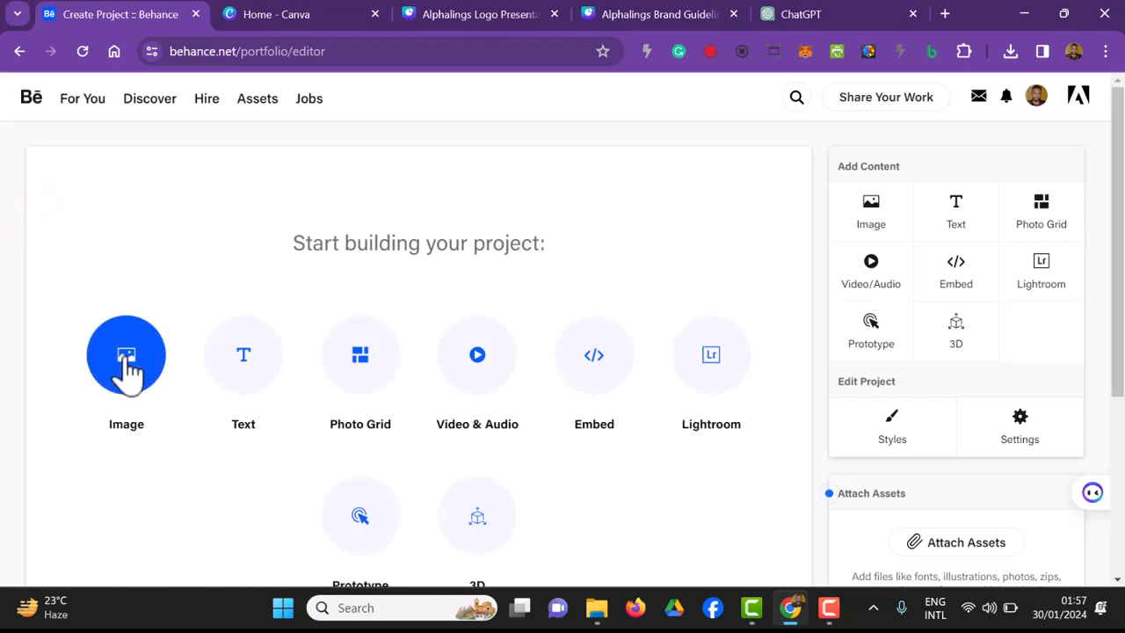
{"action": "scroll", "coordinate": [543, 374], "scroll_direction": "down", "scroll_amount": 1}
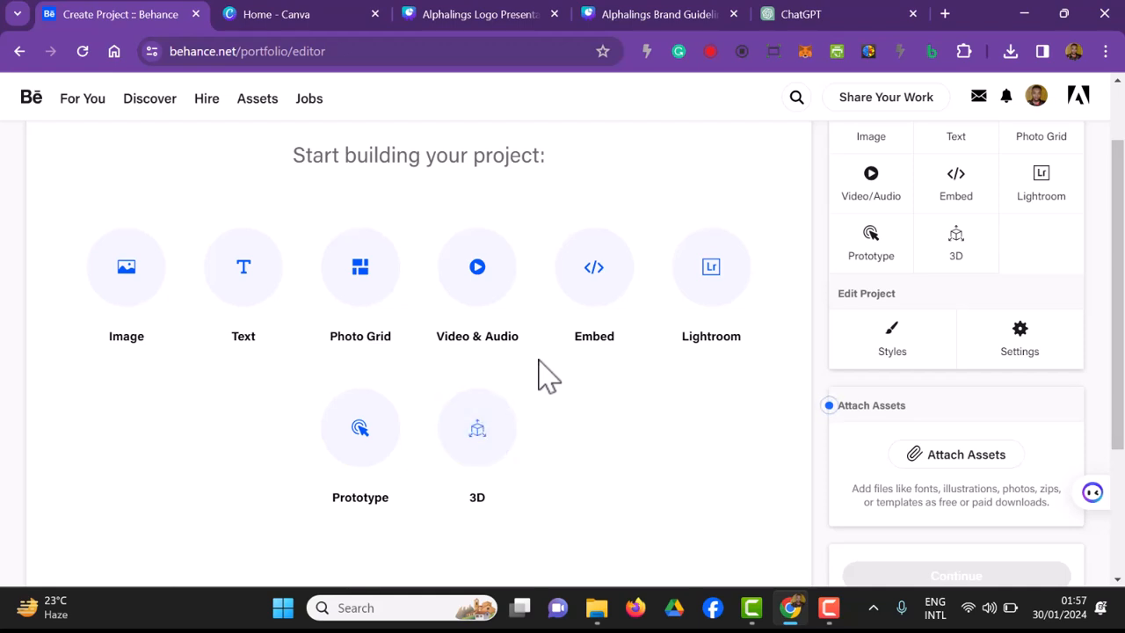
{"action": "scroll", "coordinate": [917, 431], "scroll_direction": "down", "scroll_amount": 1}
Step: Download all pages of the Alphalings Logo Presentation from Canva as JPG images
{"action": "left_click", "coordinate": [454, 14]}
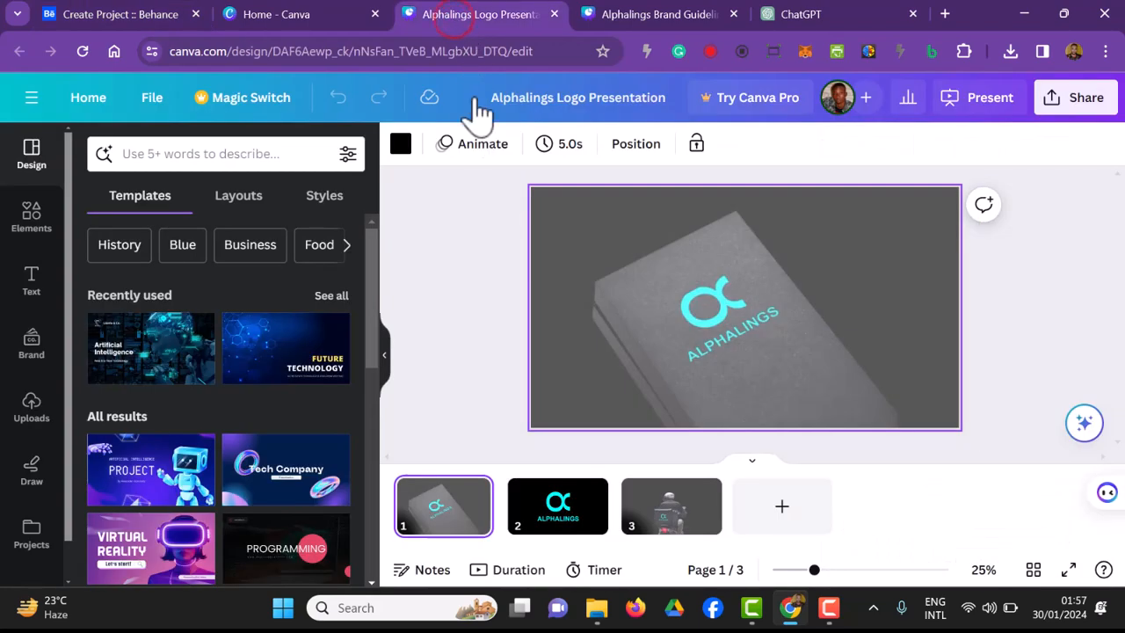
{"action": "left_click", "coordinate": [1099, 104]}
{"action": "scroll", "coordinate": [1055, 356], "scroll_direction": "down", "scroll_amount": 2}
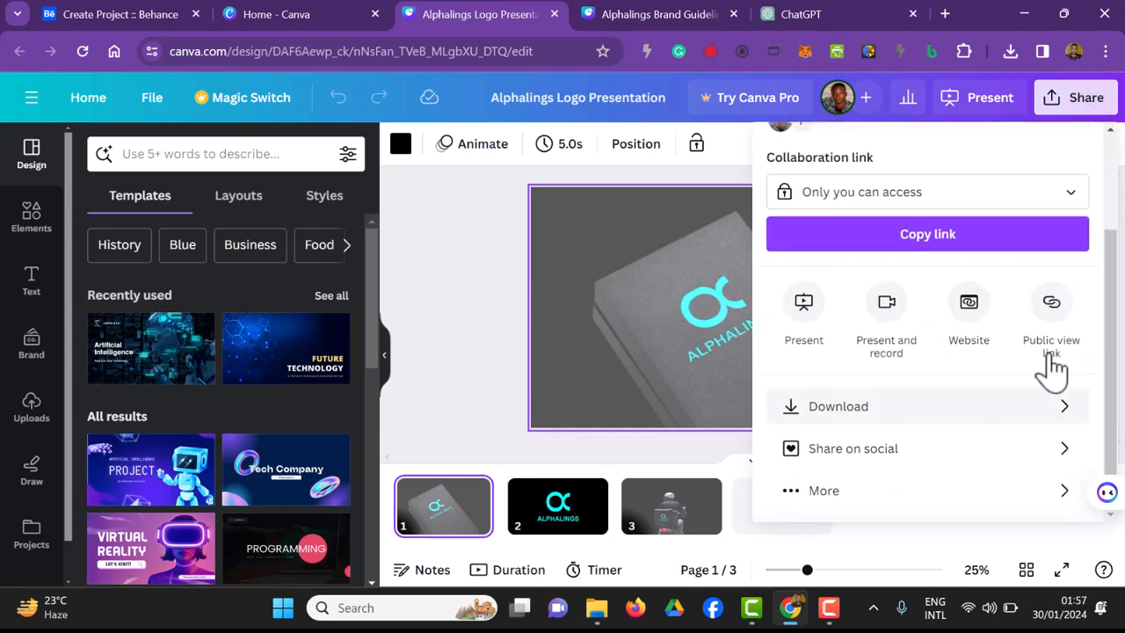
{"action": "left_click", "coordinate": [1046, 413]}
{"action": "left_click", "coordinate": [891, 225]}
{"action": "left_click", "coordinate": [865, 390]}
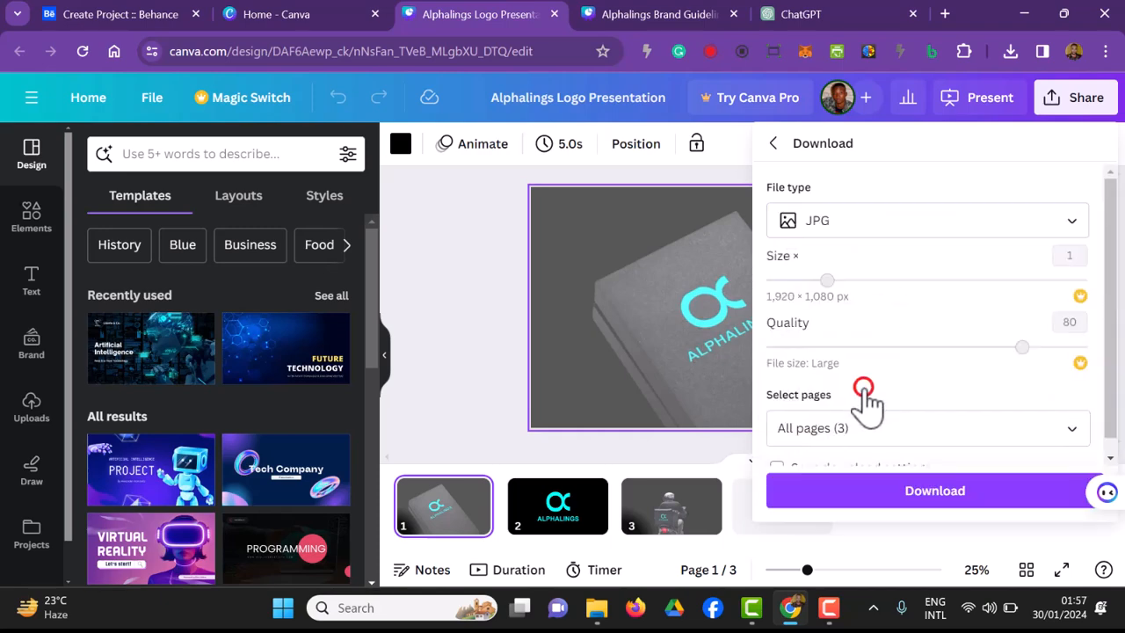
{"action": "left_click", "coordinate": [908, 492]}
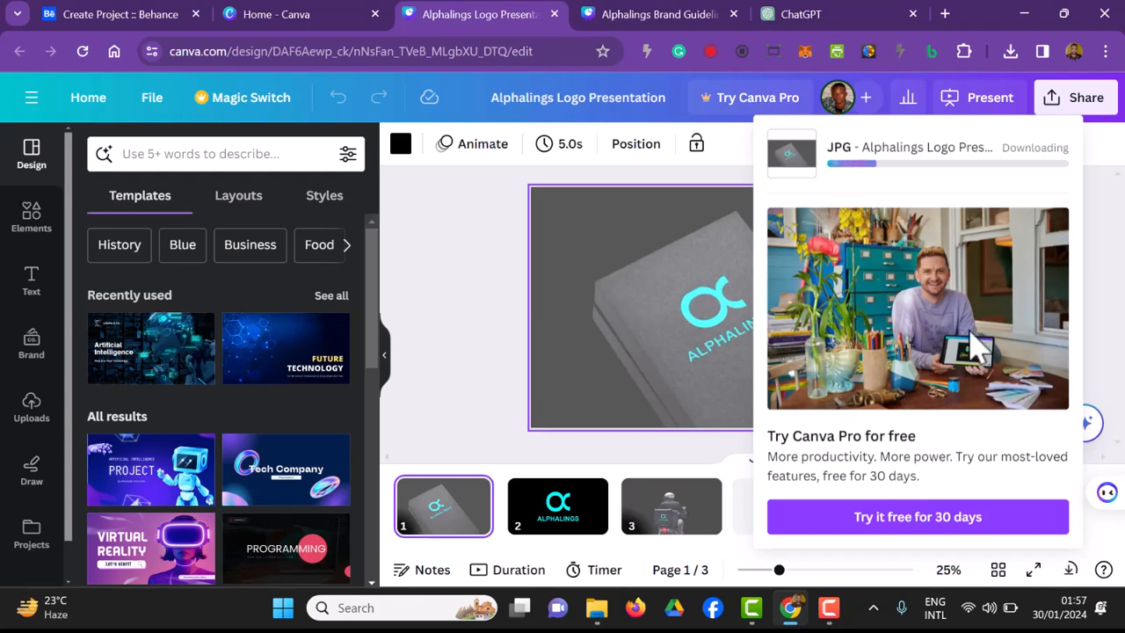
Step: Download the Alphalings Logo Presentation from Canva as an MP4 video with all pages
{"action": "left_click", "coordinate": [1060, 95]}
{"action": "scroll", "coordinate": [1050, 206], "scroll_direction": "down", "scroll_amount": 2}
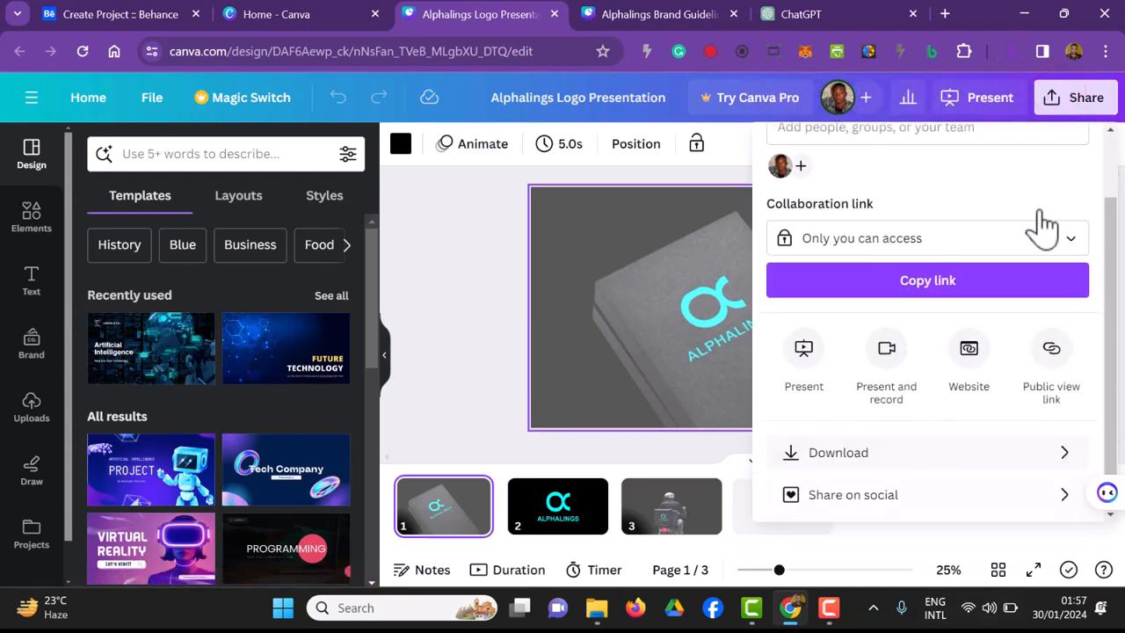
{"action": "left_click", "coordinate": [1002, 453]}
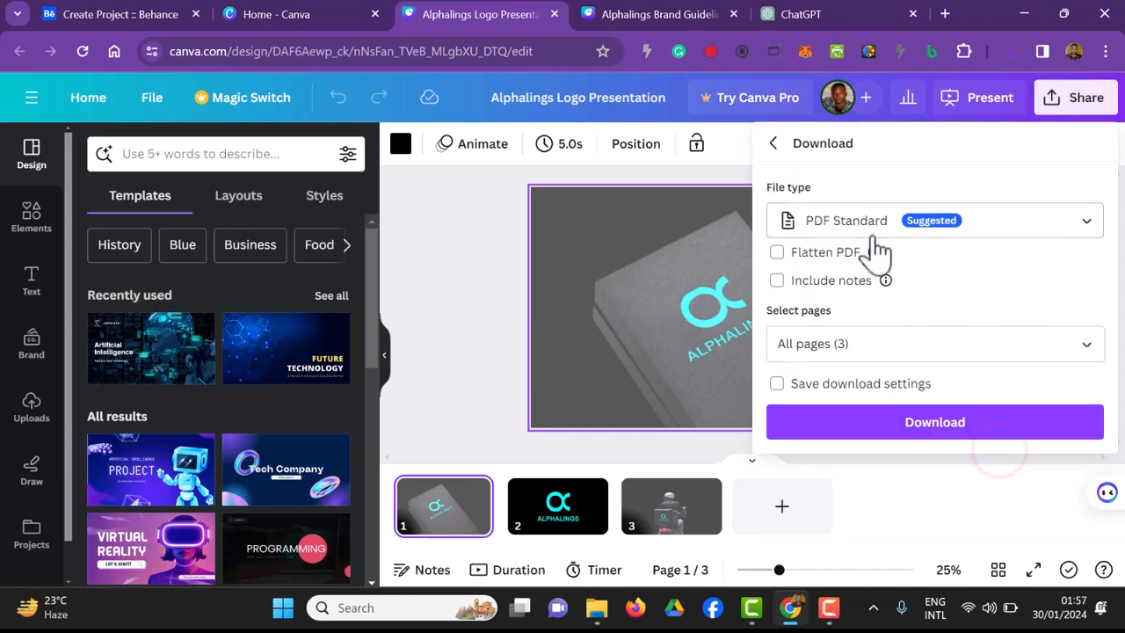
{"action": "left_click", "coordinate": [872, 234]}
{"action": "scroll", "coordinate": [853, 264], "scroll_direction": "down", "scroll_amount": 2}
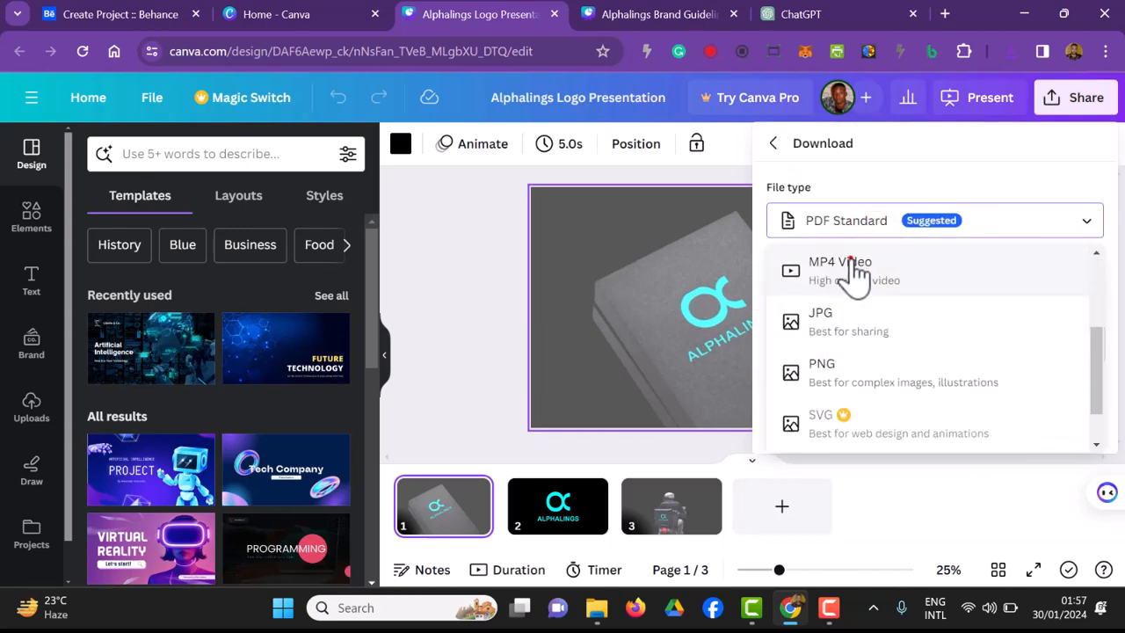
{"action": "left_click", "coordinate": [854, 267]}
{"action": "left_click", "coordinate": [920, 492]}
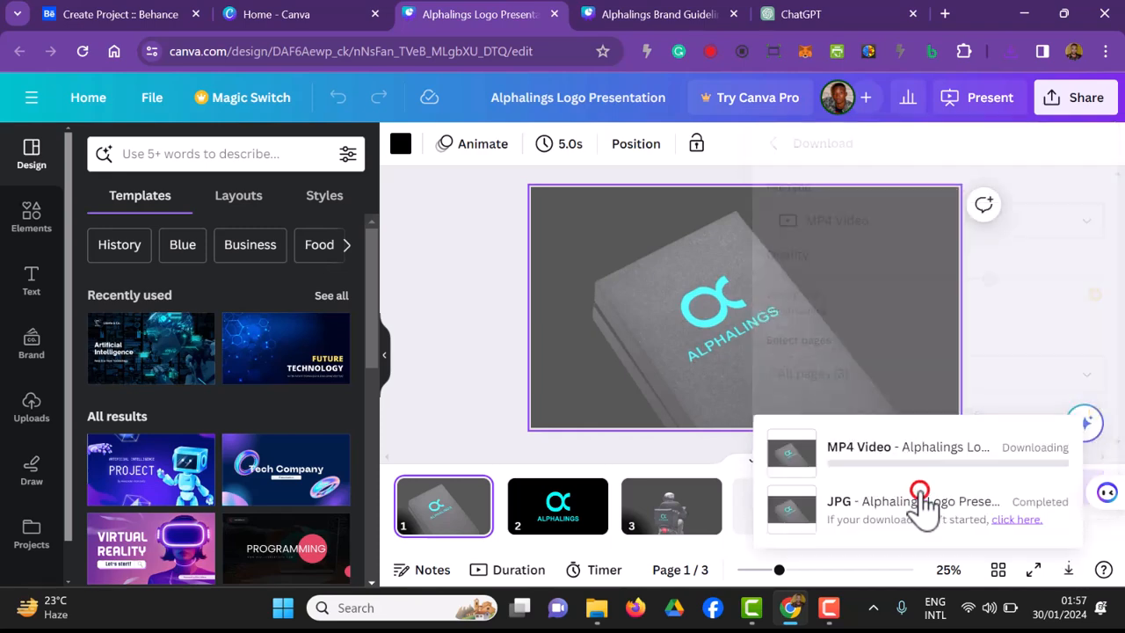
Step: In File Explorer, extract the Alphalings Logo Presentation zip archive into its own folder inside Downloads
{"action": "left_click", "coordinate": [400, 205]}
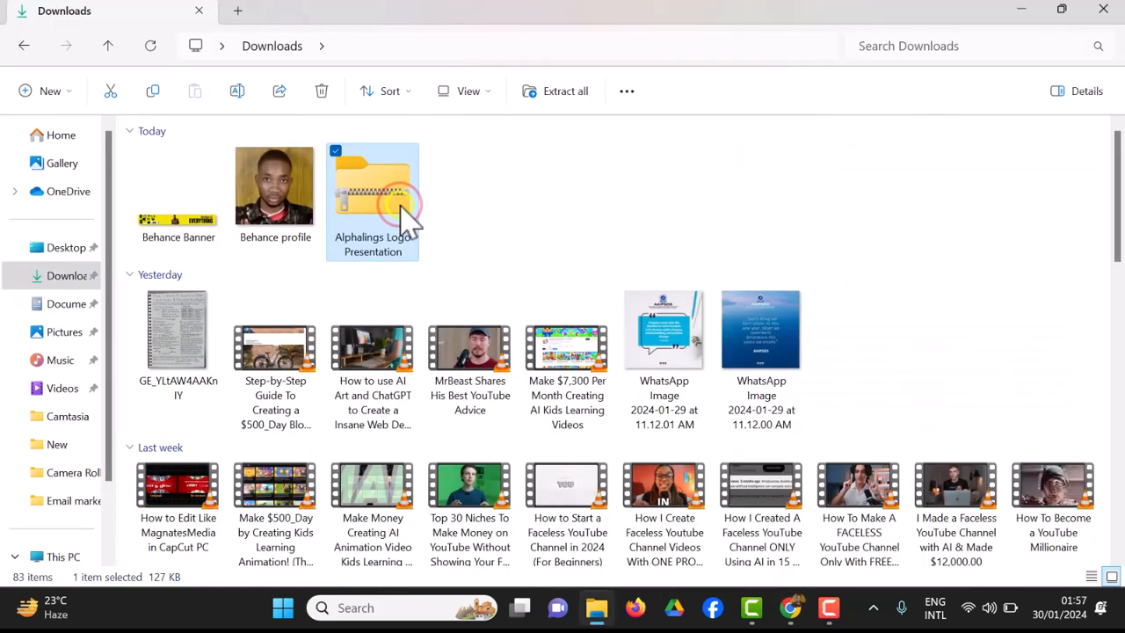
{"action": "right_click", "coordinate": [407, 220]}
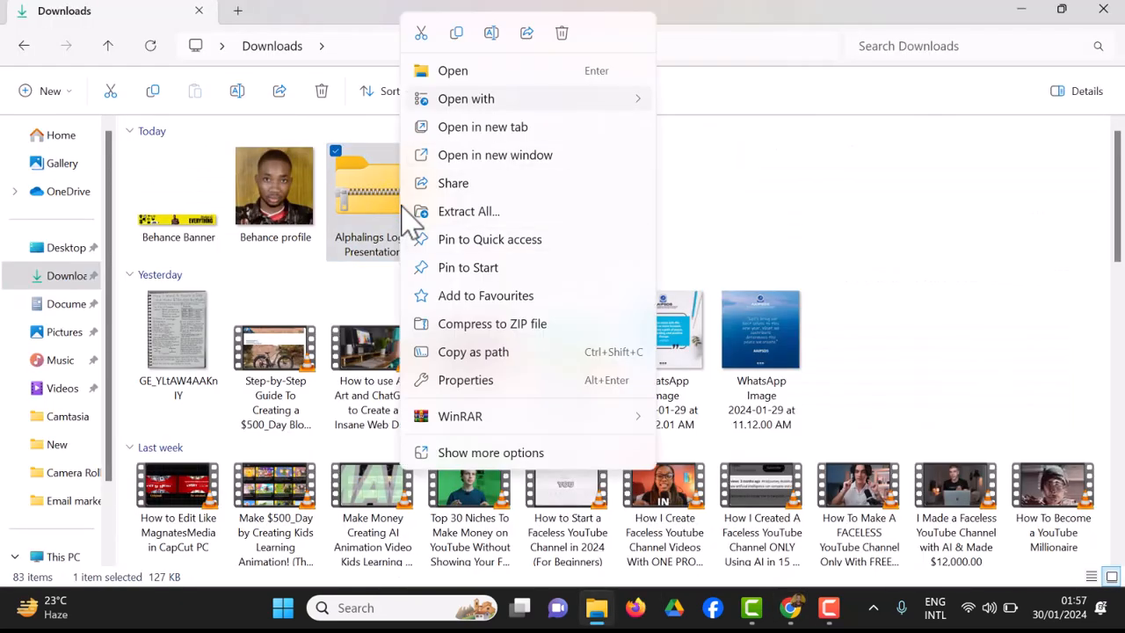
{"action": "left_click", "coordinate": [506, 216]}
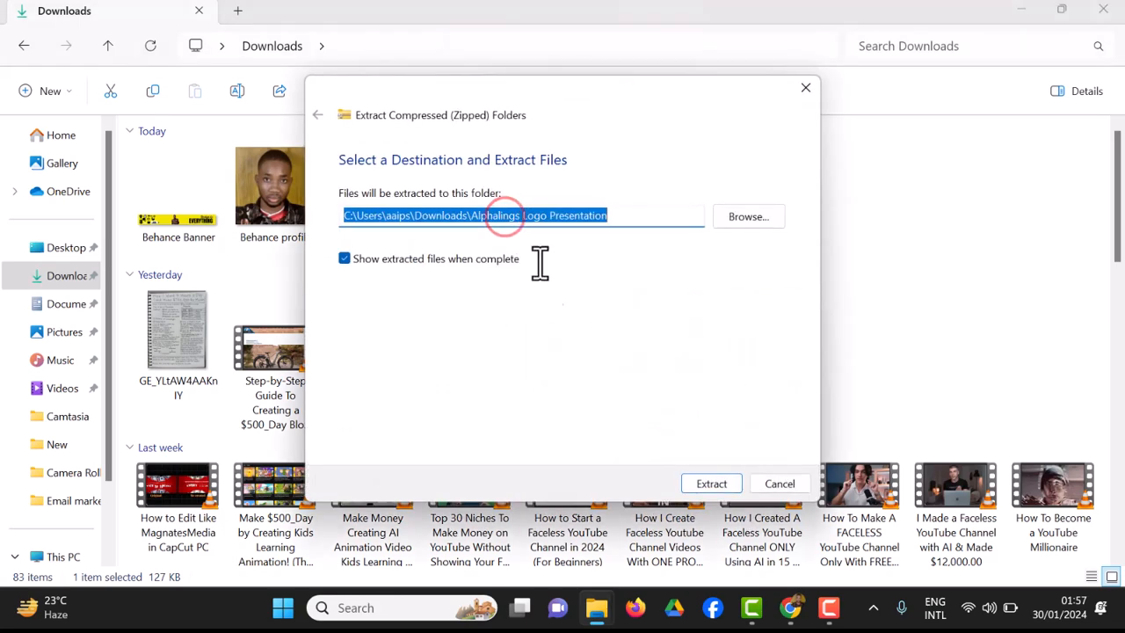
{"action": "left_click", "coordinate": [703, 489]}
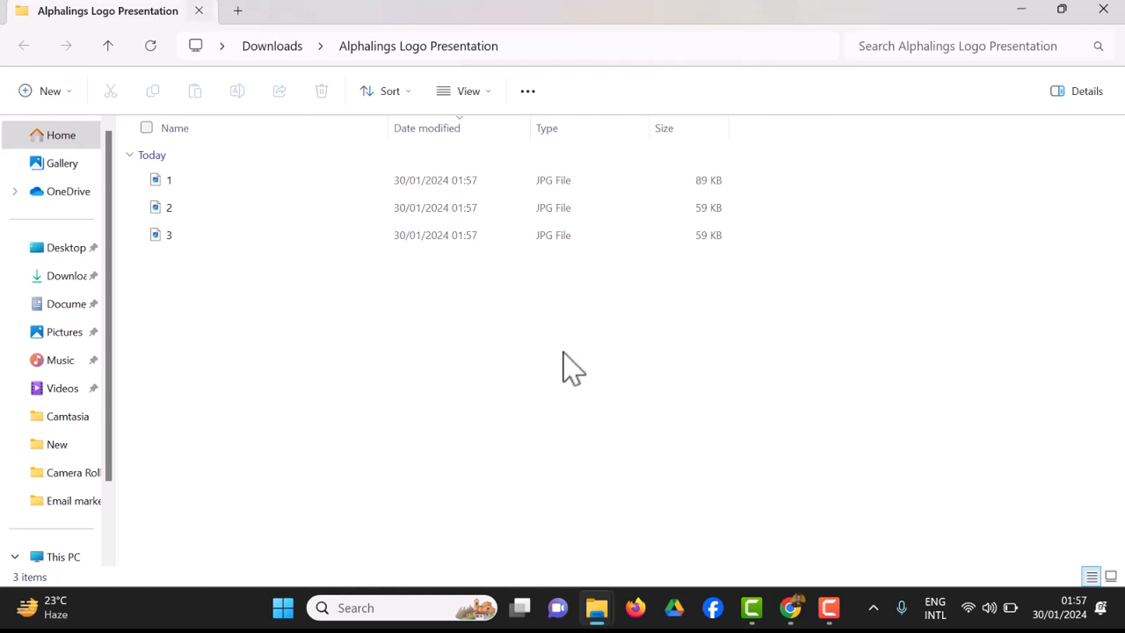
Step: Return to the Downloads folder and delete the Alphalings Logo Presentation zip archive
{"action": "left_click", "coordinate": [265, 51]}
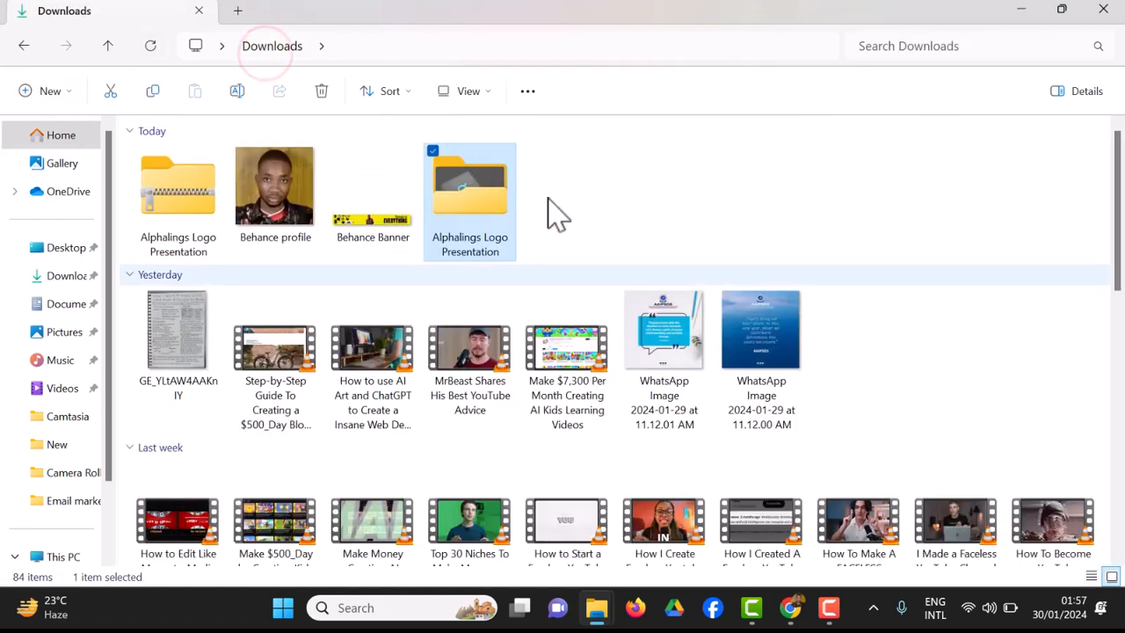
{"action": "left_click", "coordinate": [165, 173]}
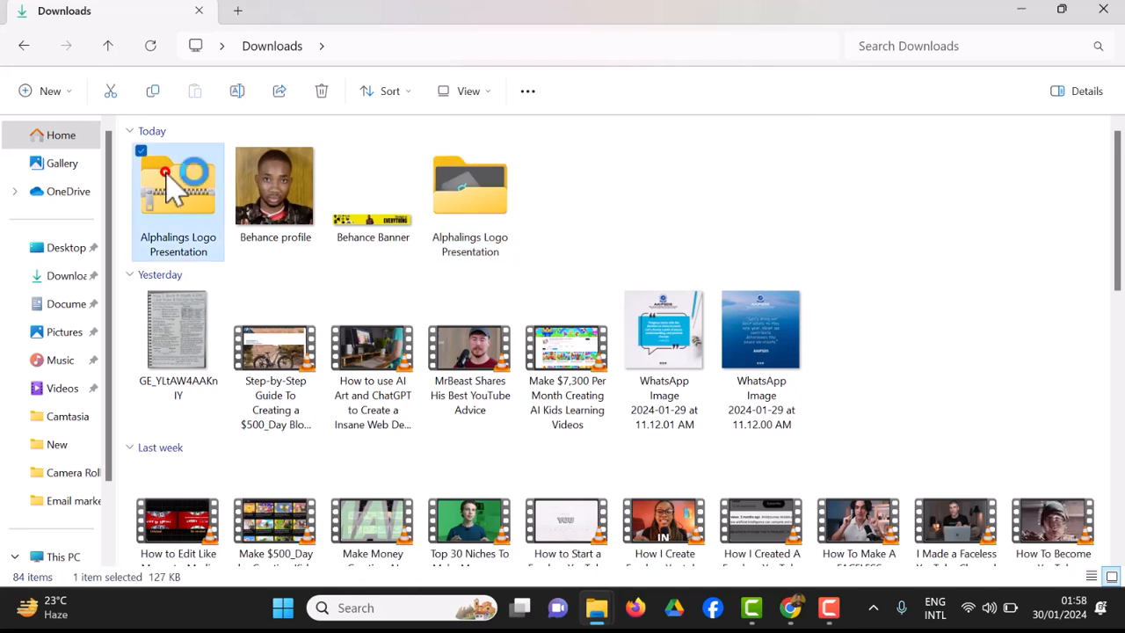
{"action": "right_click", "coordinate": [174, 185]}
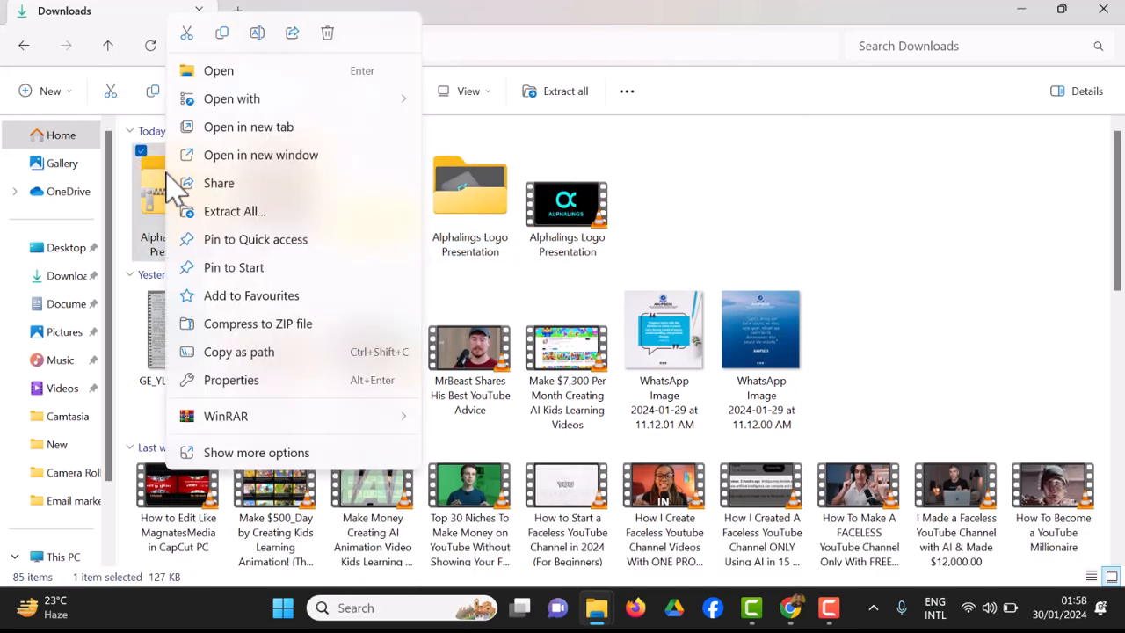
{"action": "left_click", "coordinate": [798, 188]}
{"action": "left_click", "coordinate": [164, 203]}
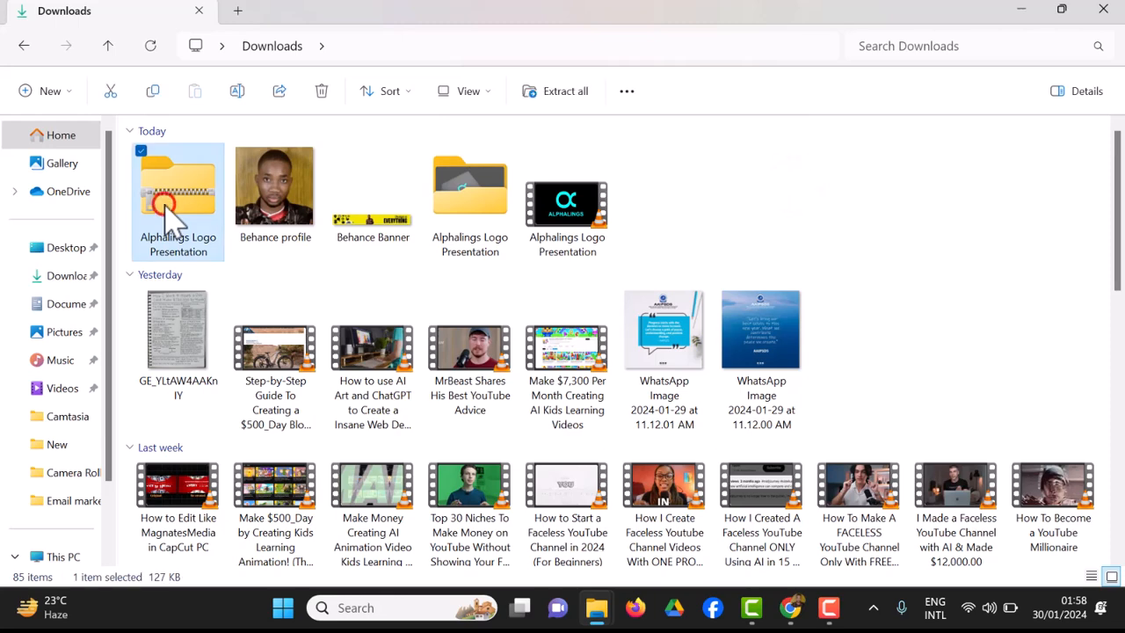
{"action": "key", "text": "Delete"}
Step: Play the downloaded Alphalings Logo Presentation video, skip through to its end and close the media player
{"action": "double_click", "coordinate": [492, 244]}
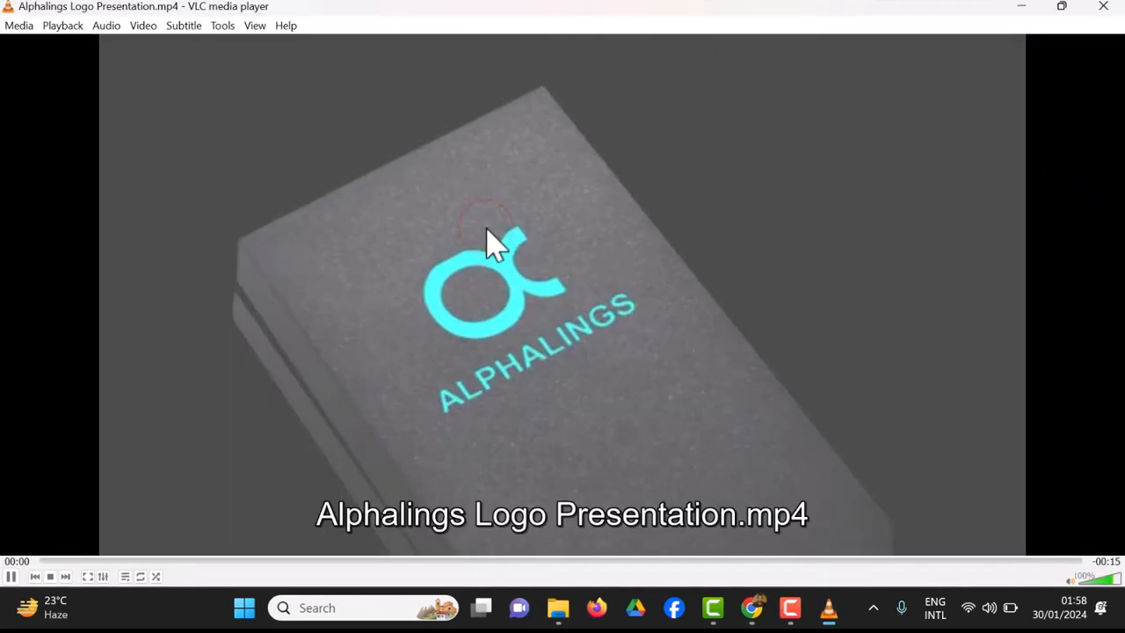
{"action": "double_click", "coordinate": [505, 292]}
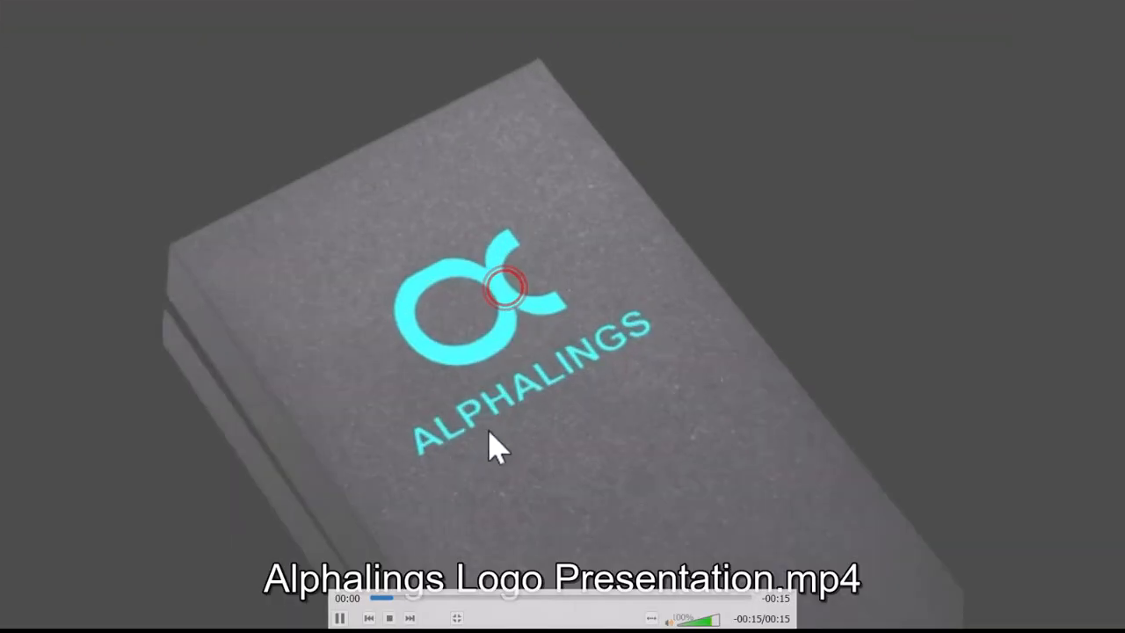
{"action": "left_click_drag", "start_coordinate": [488, 596], "coordinate": [740, 602]}
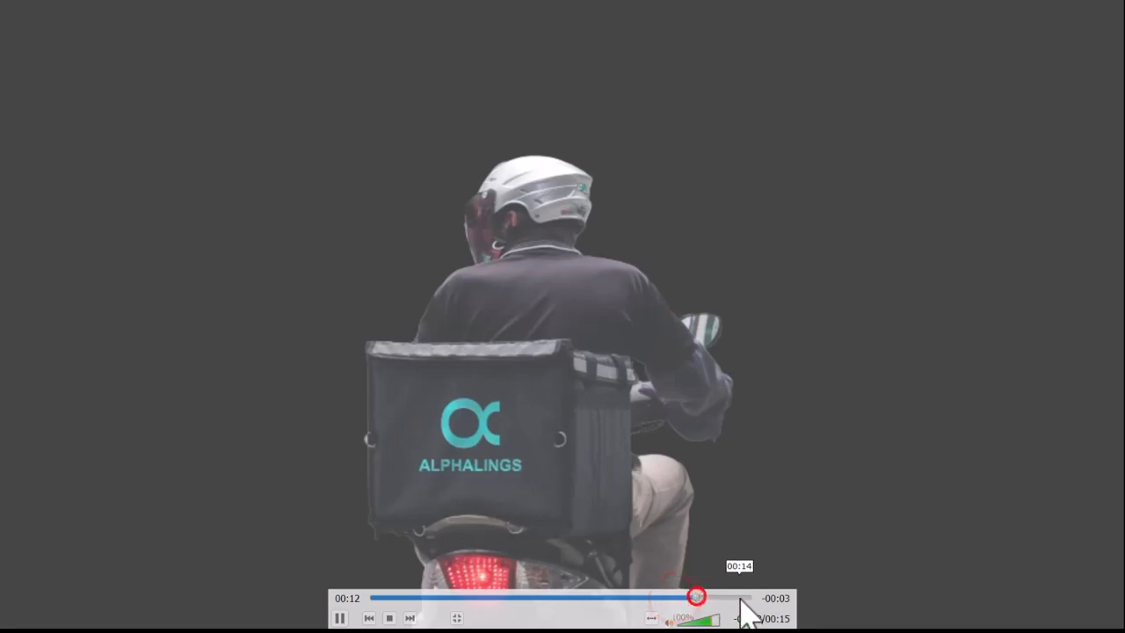
{"action": "left_click", "coordinate": [740, 599]}
{"action": "left_click", "coordinate": [751, 598]}
{"action": "left_click", "coordinate": [702, 337]}
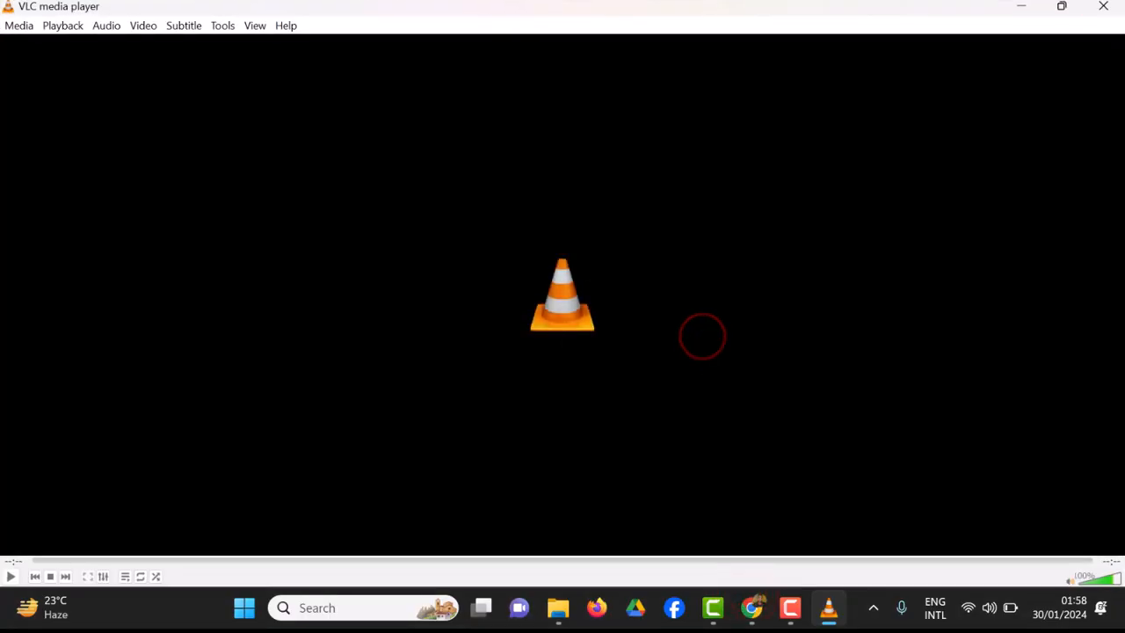
{"action": "left_click", "coordinate": [1103, 6]}
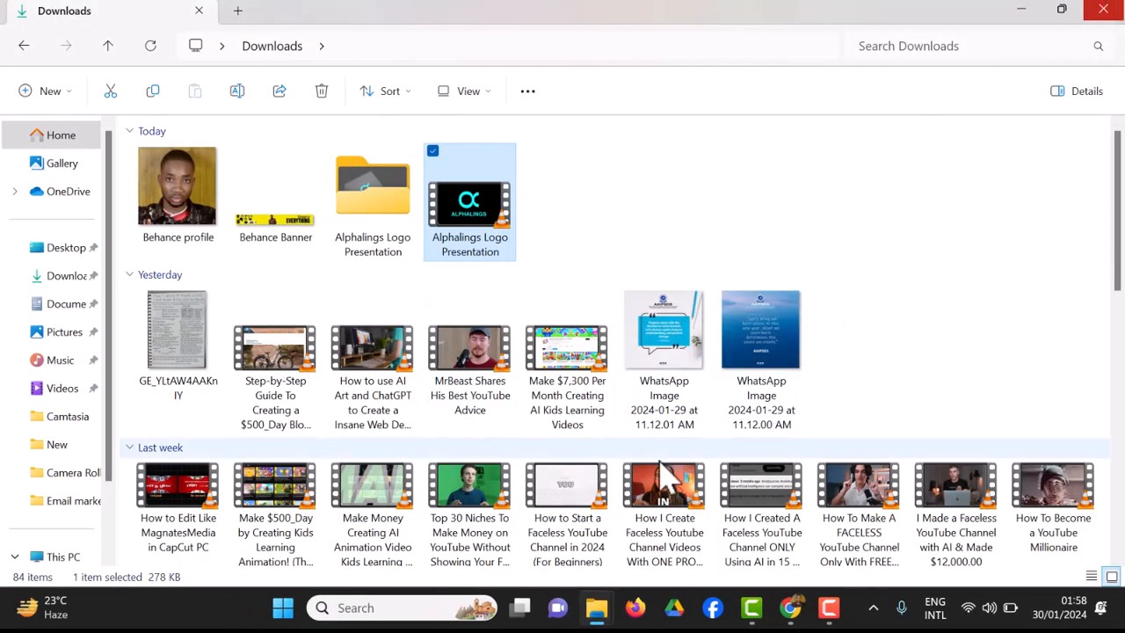
Step: Switch to the browser and download all 6 pages of the Alphalings Brand Guideline from Canva as JPG images
{"action": "left_click", "coordinate": [792, 609]}
{"action": "left_click", "coordinate": [461, 295]}
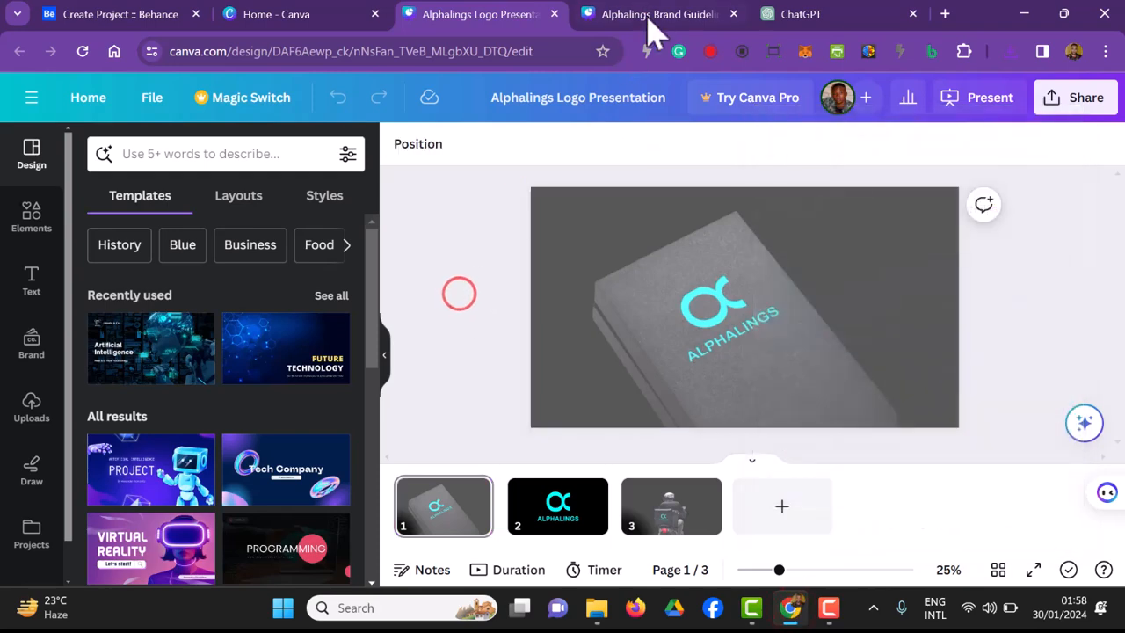
{"action": "left_click", "coordinate": [650, 15]}
{"action": "left_click", "coordinate": [1073, 104]}
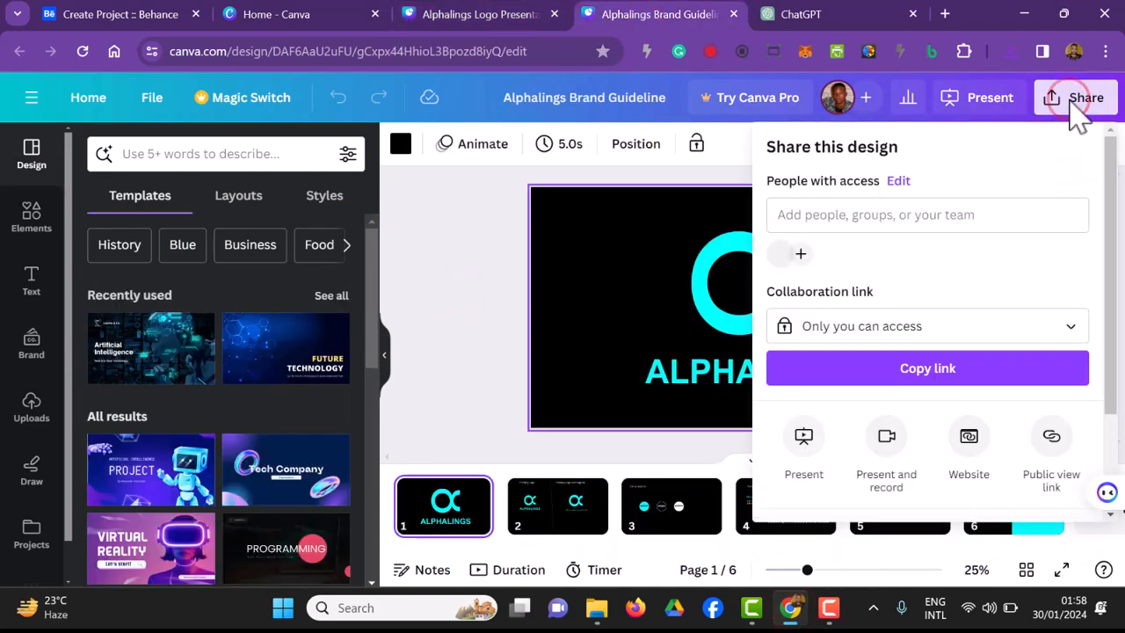
{"action": "scroll", "coordinate": [1071, 167], "scroll_direction": "down", "scroll_amount": 3}
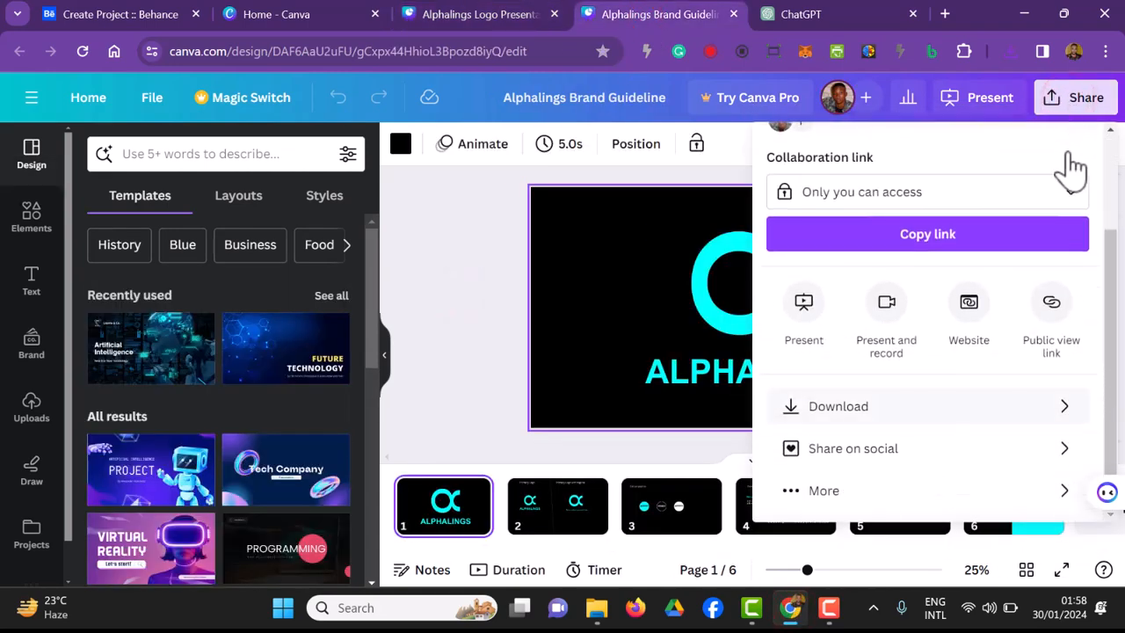
{"action": "left_click", "coordinate": [1064, 411]}
{"action": "left_click", "coordinate": [904, 225]}
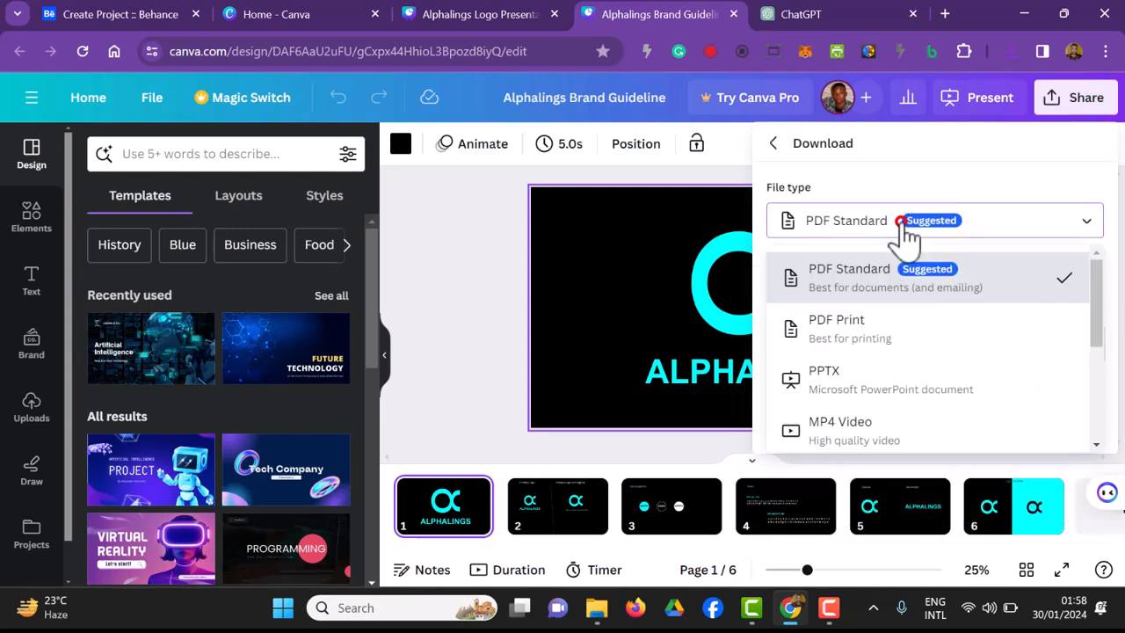
{"action": "scroll", "coordinate": [897, 406], "scroll_direction": "down", "scroll_amount": 2}
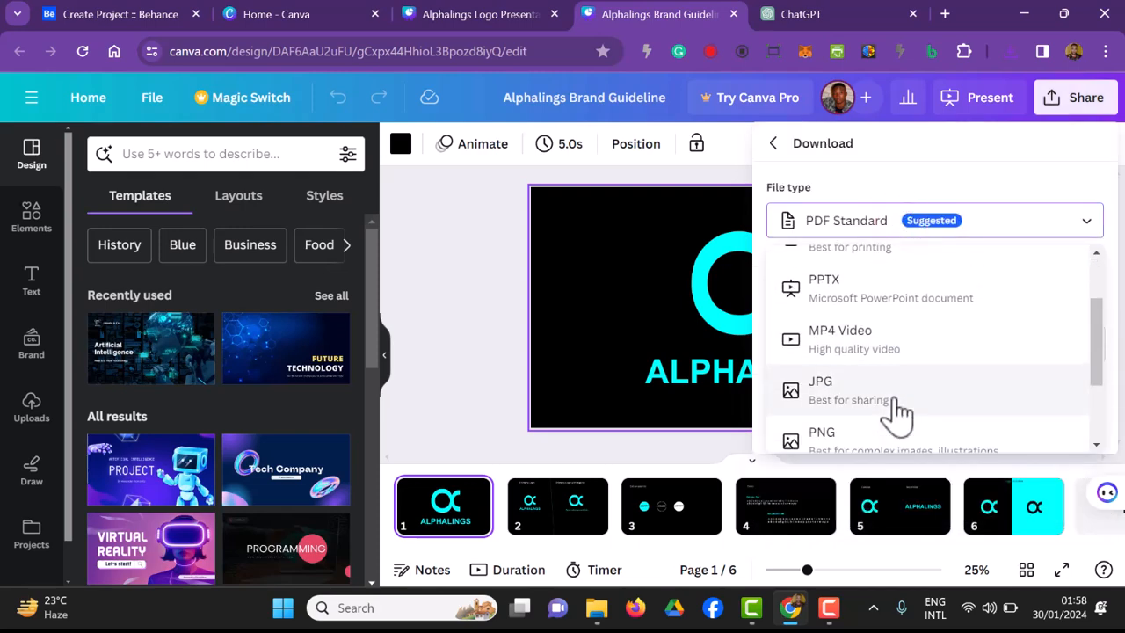
{"action": "left_click", "coordinate": [894, 402]}
{"action": "scroll", "coordinate": [893, 413], "scroll_direction": "down", "scroll_amount": 1}
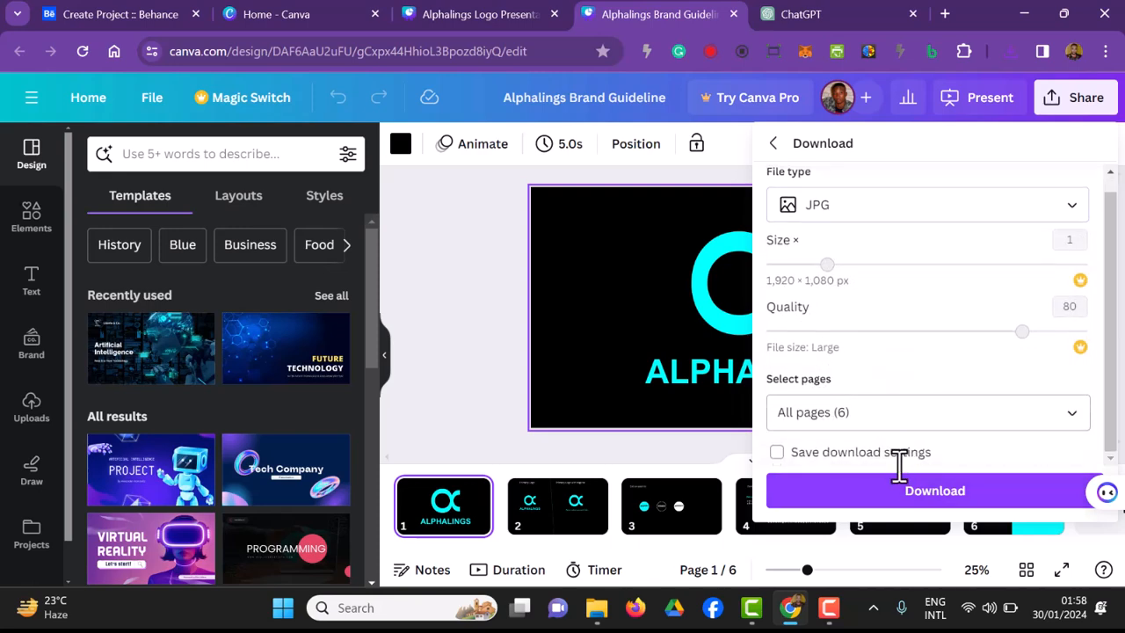
{"action": "left_click", "coordinate": [899, 496]}
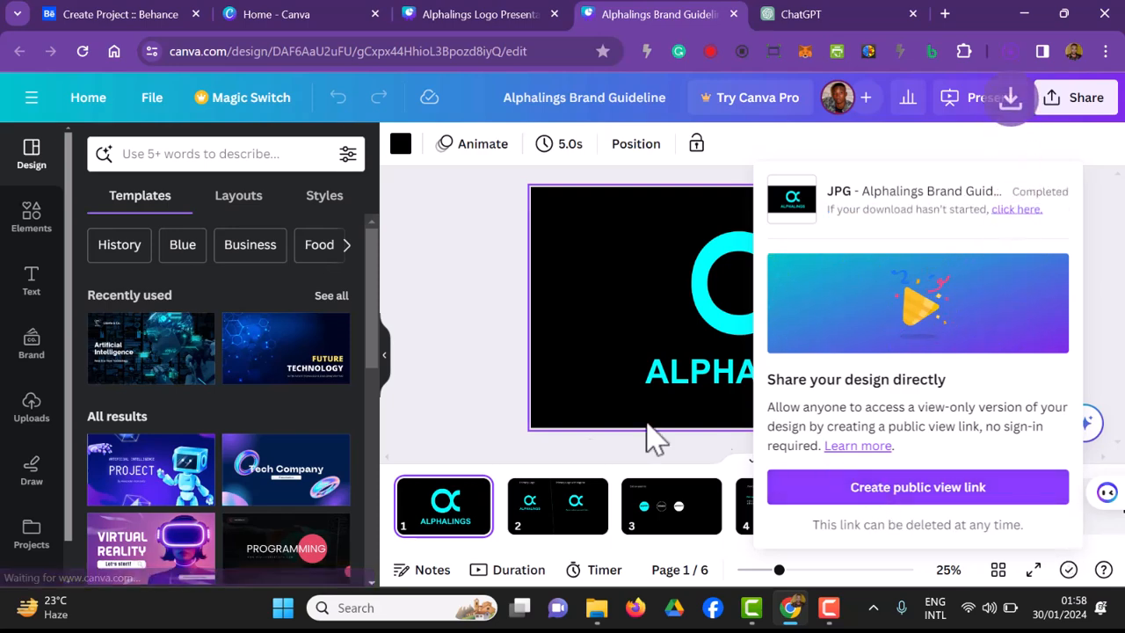
{"action": "left_click", "coordinate": [458, 374]}
Step: In the Behance project editor, add images 1, 2 and 3 from the extracted Alphalings Logo Presentation folder
{"action": "left_click", "coordinate": [156, 20]}
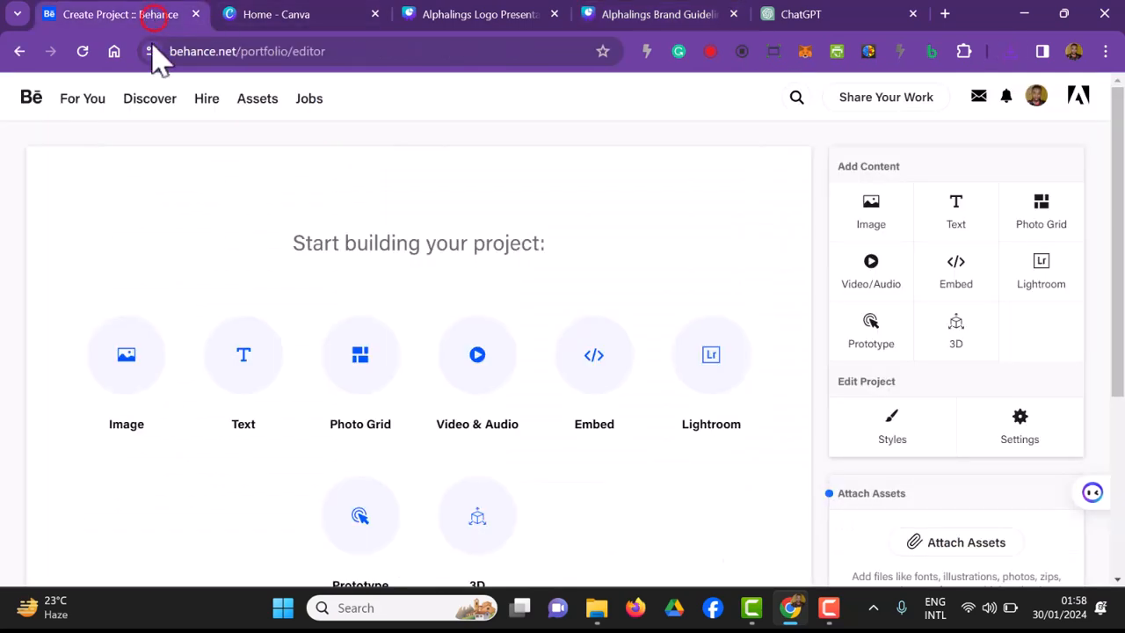
{"action": "left_click", "coordinate": [109, 379]}
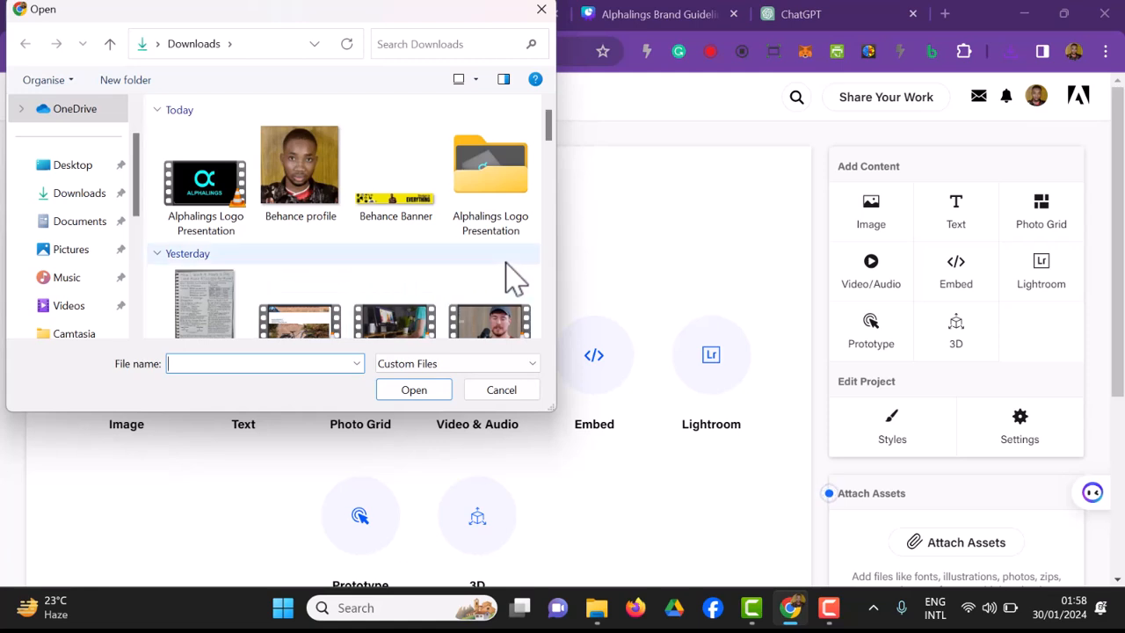
{"action": "double_click", "coordinate": [504, 192]}
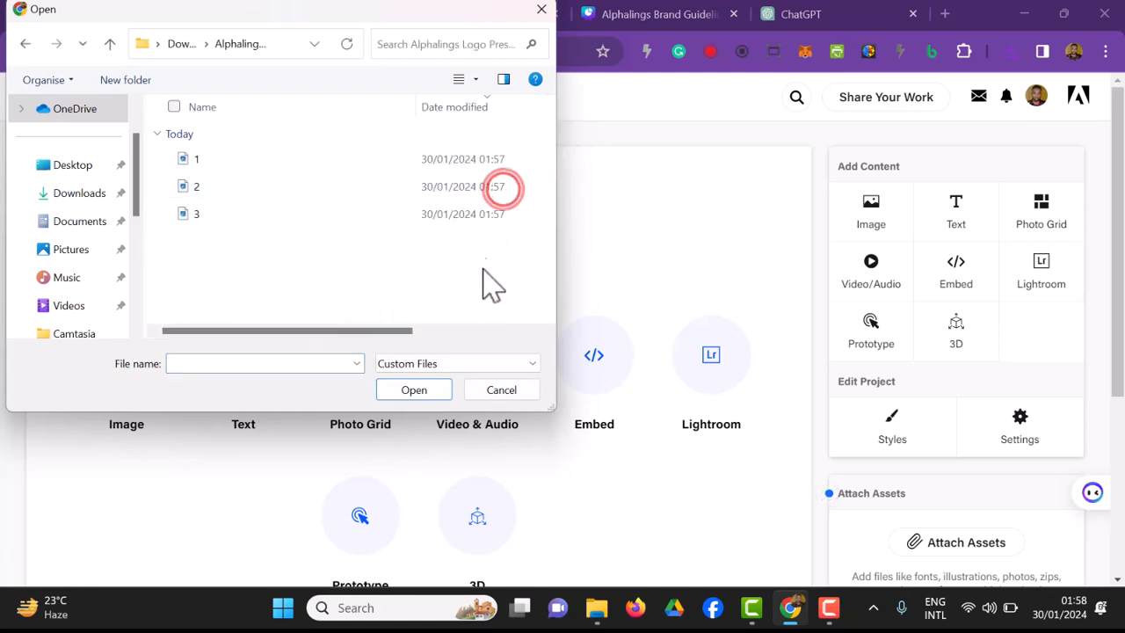
{"action": "left_click_drag", "start_coordinate": [476, 290], "coordinate": [271, 145]}
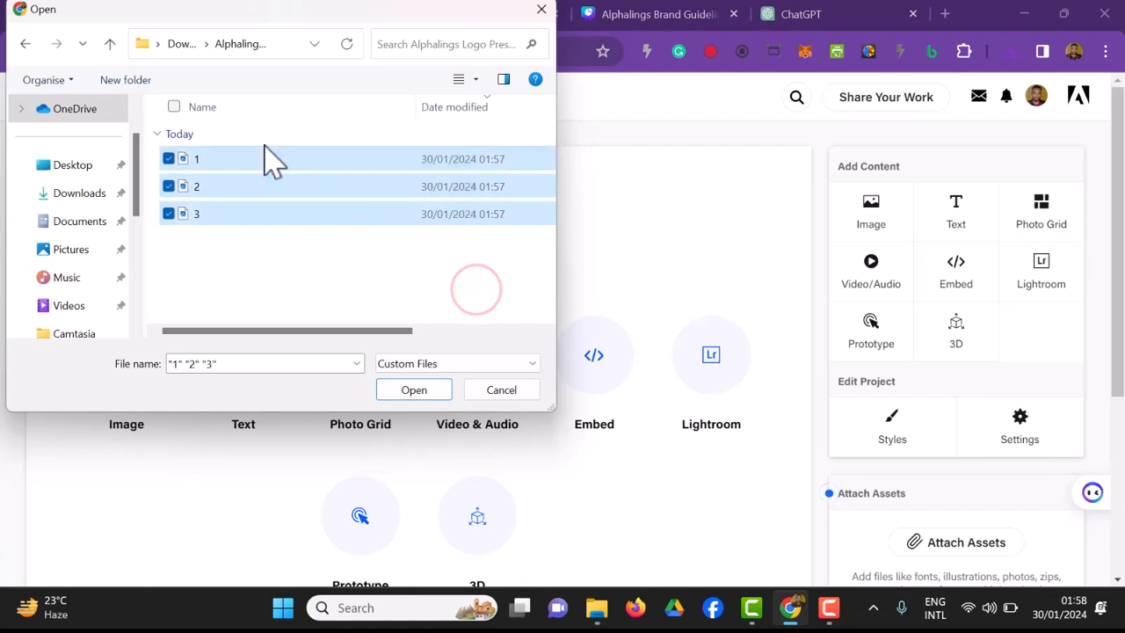
{"action": "left_click", "coordinate": [414, 390]}
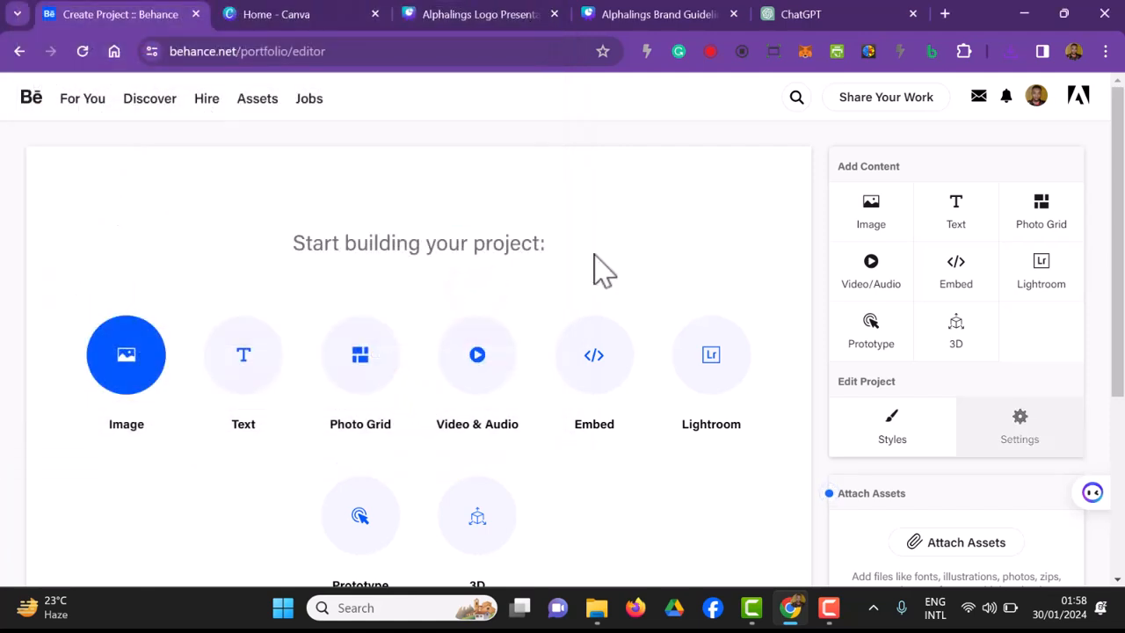
{"action": "scroll", "coordinate": [600, 272], "scroll_direction": "down", "scroll_amount": 3}
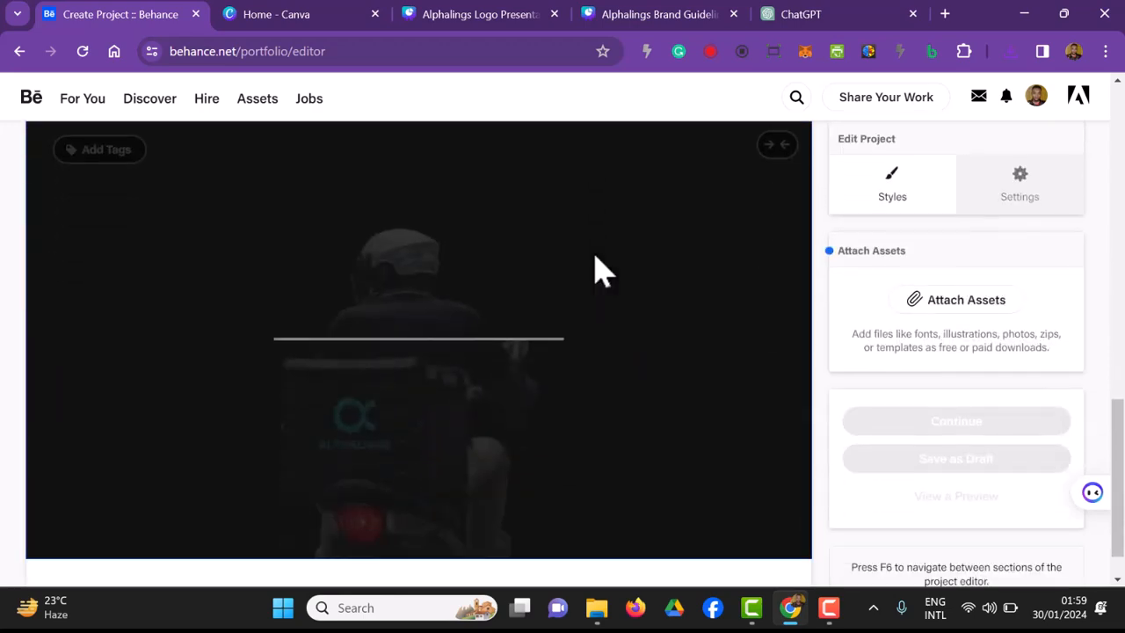
{"action": "scroll", "coordinate": [595, 316], "scroll_direction": "down", "scroll_amount": 1}
Step: Switch to File Explorer and extract the Alphalings Brand Guideline zip archive into its own folder in Downloads
{"action": "mouse_move", "coordinate": [595, 620]}
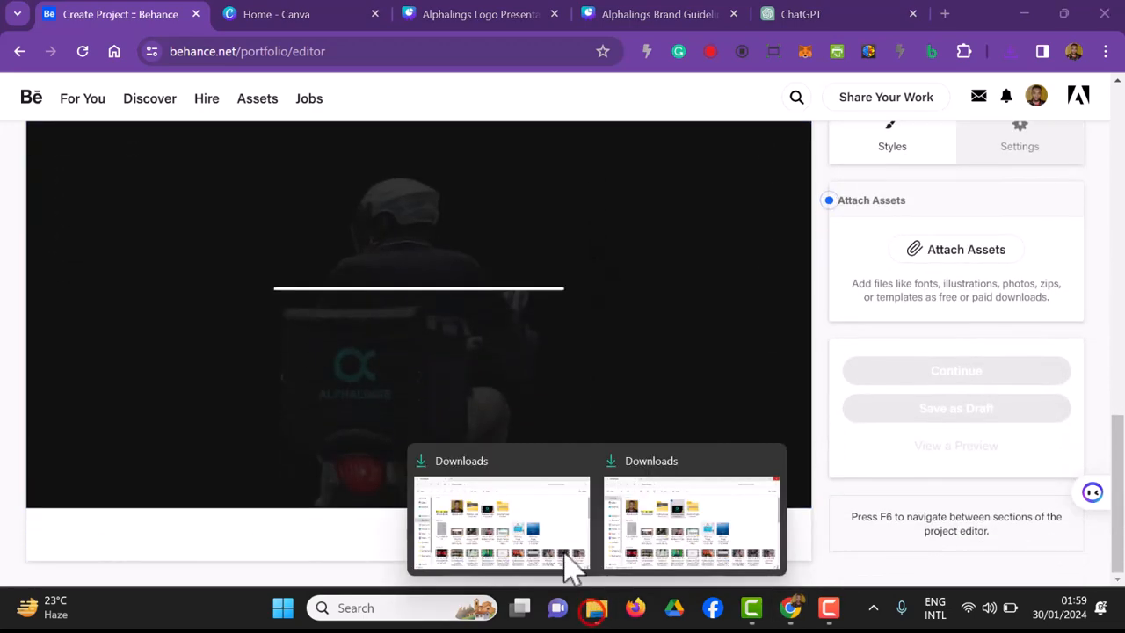
{"action": "left_click", "coordinate": [553, 528]}
{"action": "left_click", "coordinate": [562, 224]}
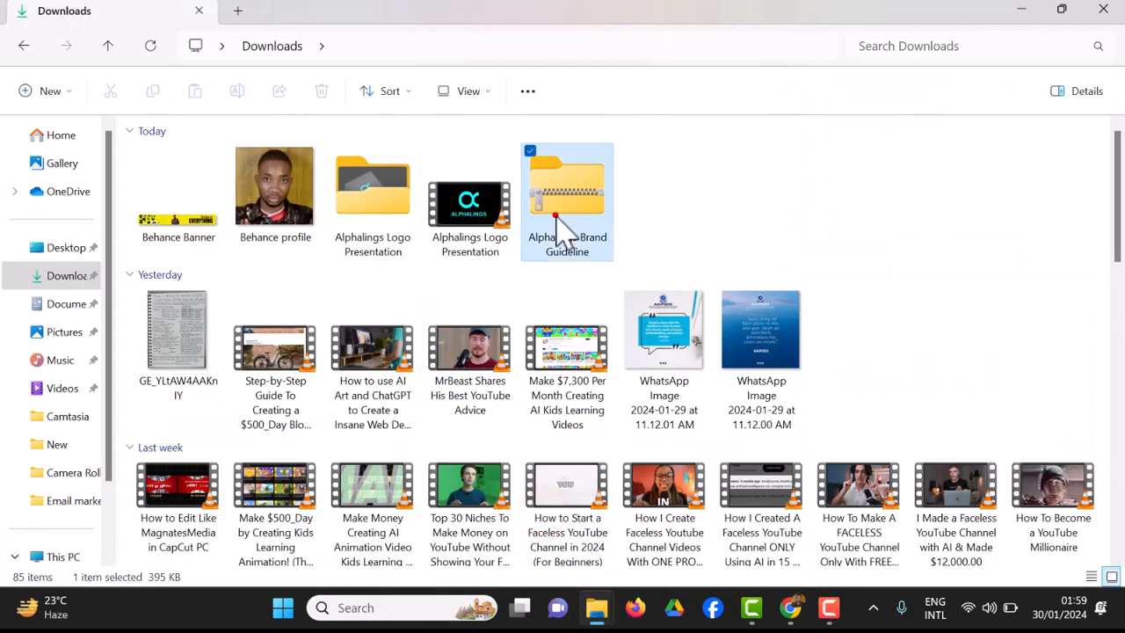
{"action": "right_click", "coordinate": [560, 225]}
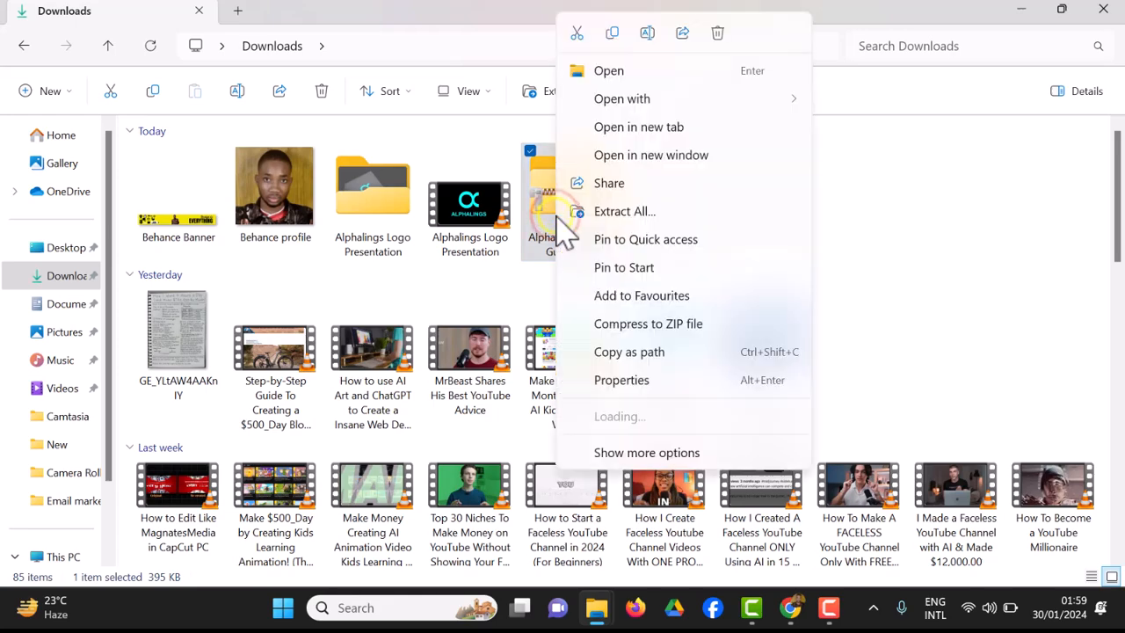
{"action": "left_click", "coordinate": [647, 211]}
{"action": "left_click", "coordinate": [690, 483]}
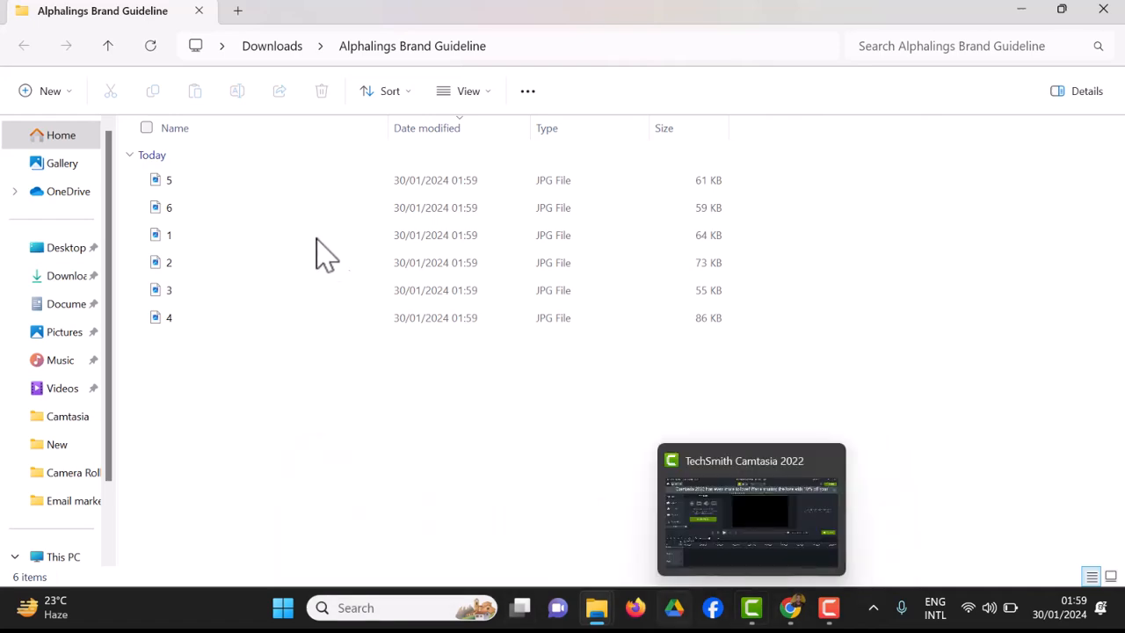
Step: Switch to the Behance project editor and add all six images from the extracted Alphalings Brand Guideline folder
{"action": "left_click", "coordinate": [790, 608]}
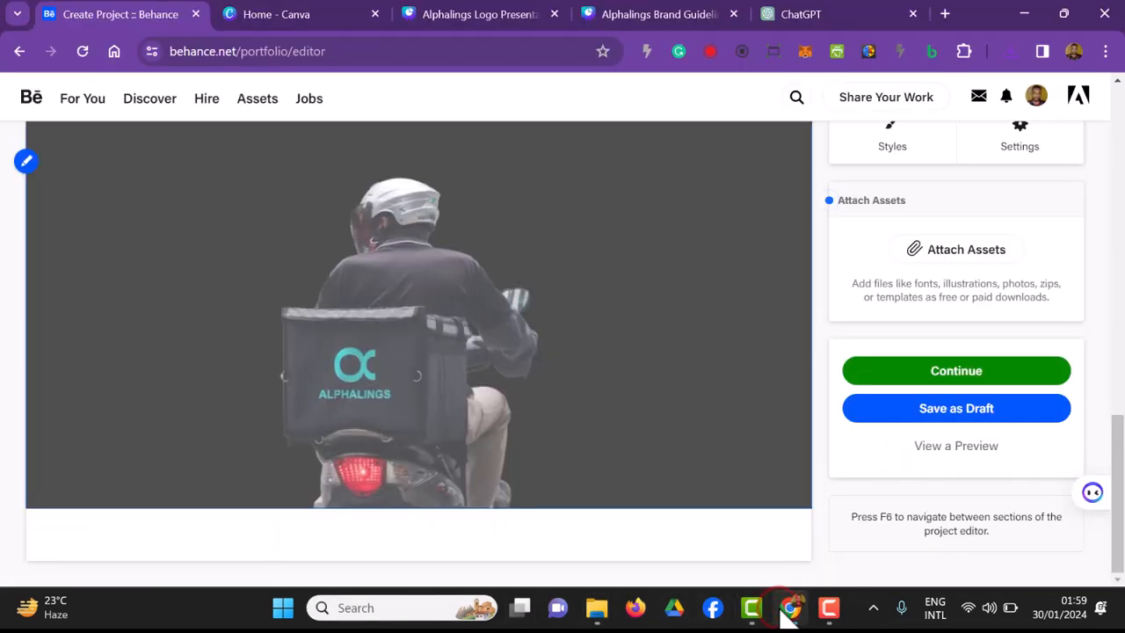
{"action": "scroll", "coordinate": [841, 427], "scroll_direction": "up", "scroll_amount": 6}
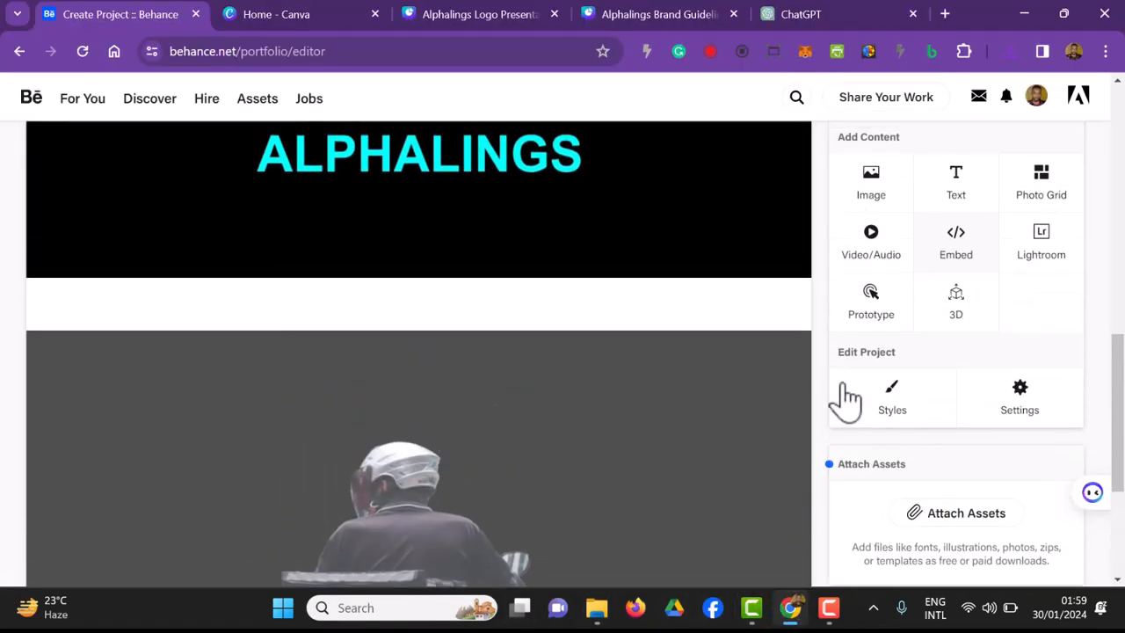
{"action": "left_click", "coordinate": [893, 225]}
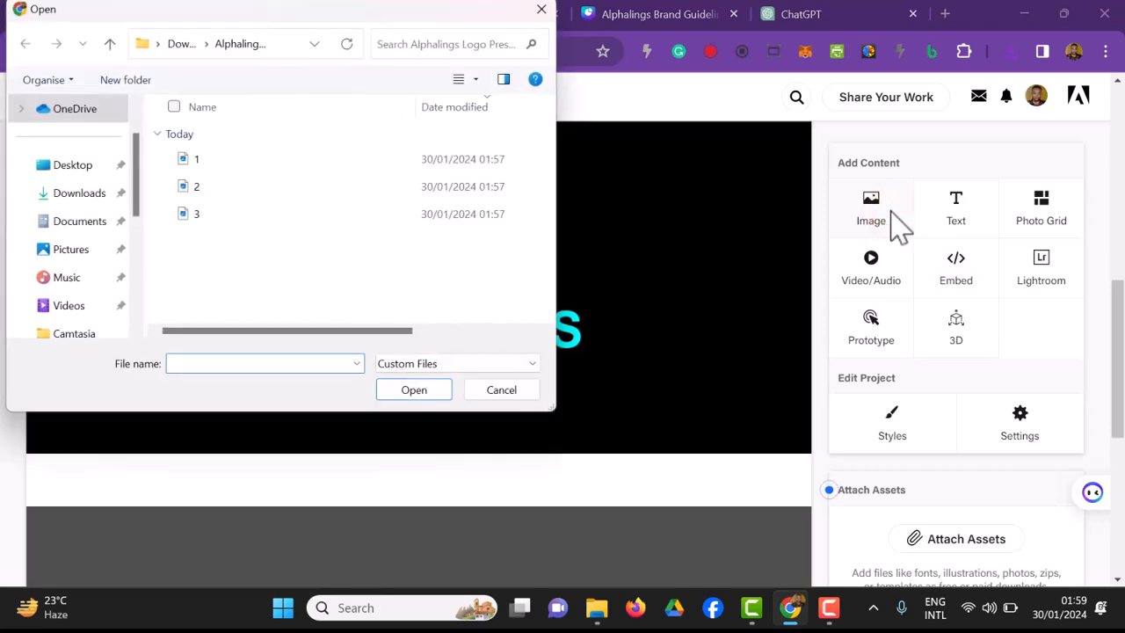
{"action": "left_click", "coordinate": [182, 43]}
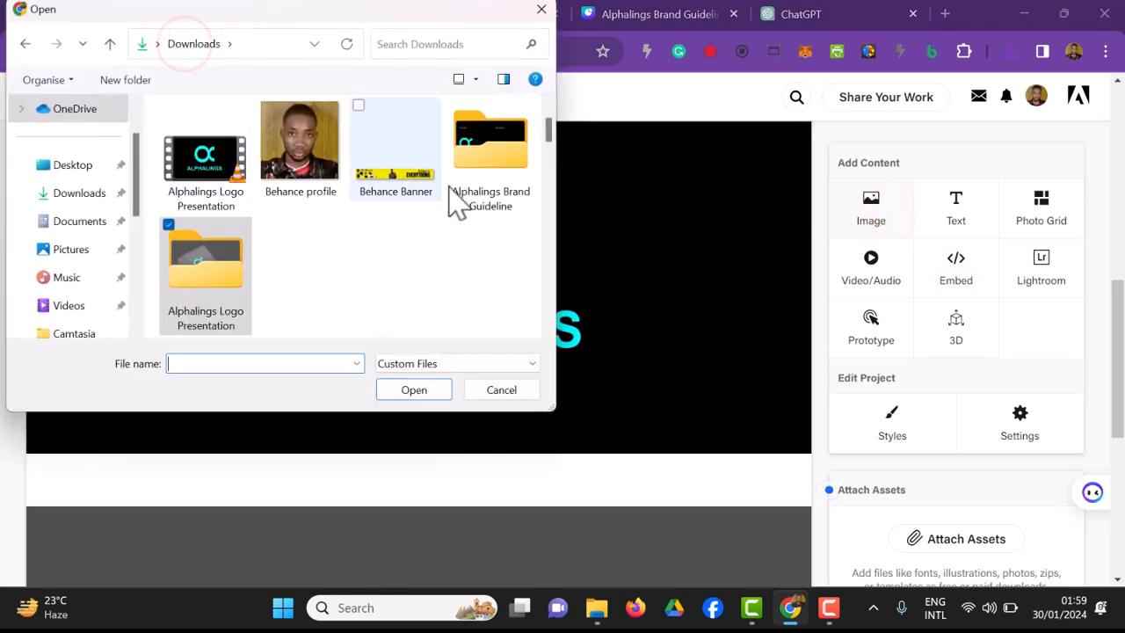
{"action": "double_click", "coordinate": [475, 201]}
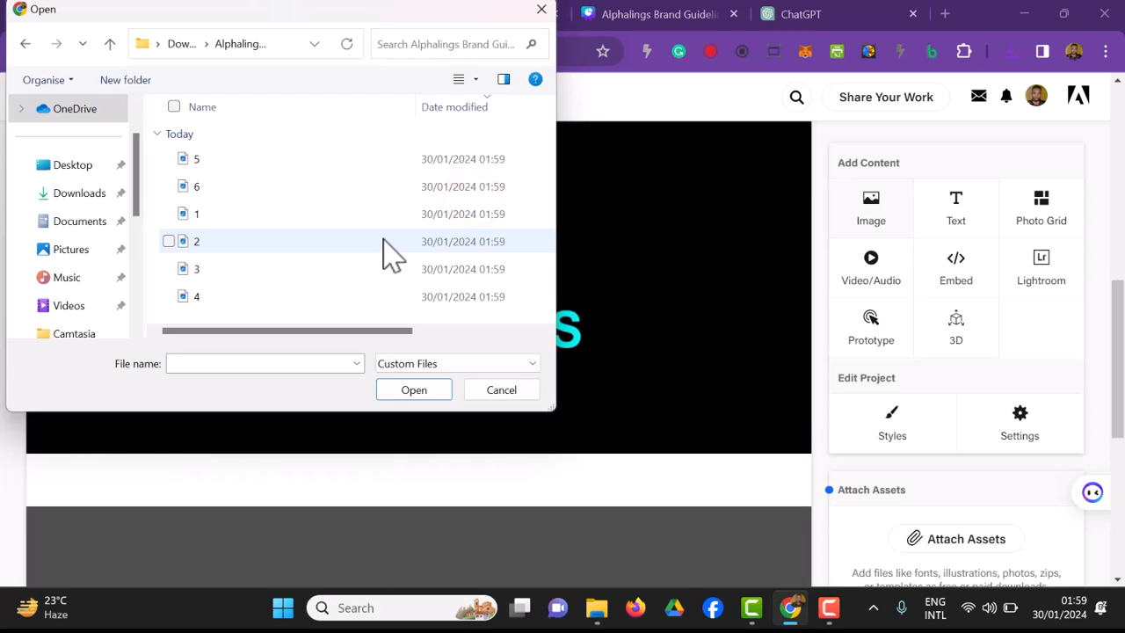
{"action": "key", "text": "ctrl+a"}
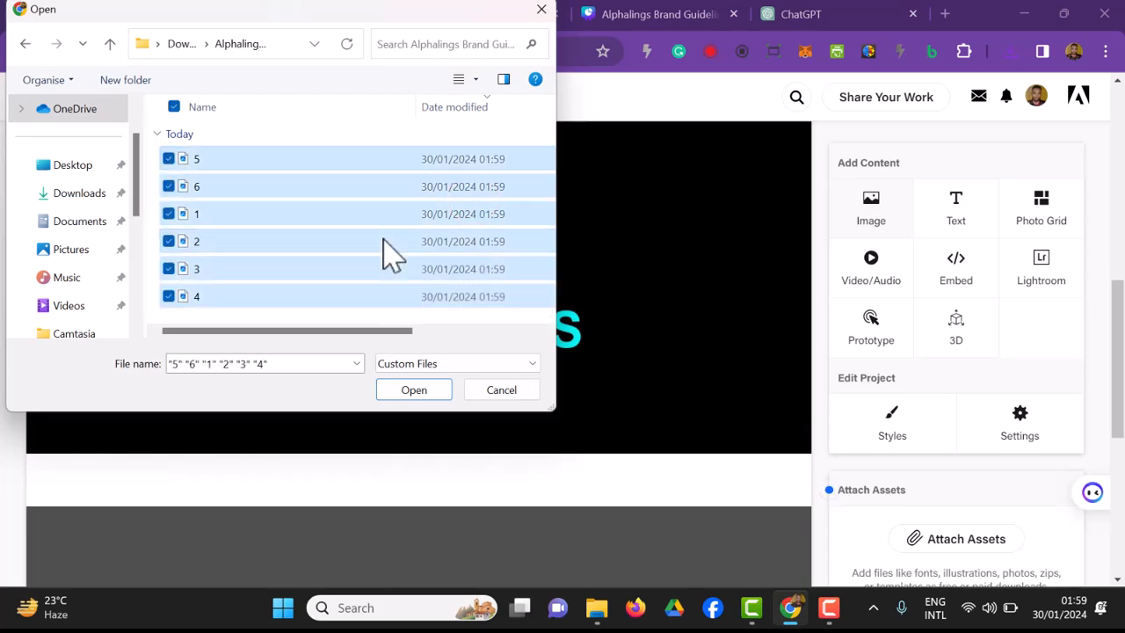
{"action": "left_click", "coordinate": [435, 392]}
Step: Look through the images added to the project and check the order in which they appear
{"action": "scroll", "coordinate": [587, 387], "scroll_direction": "down", "scroll_amount": 4}
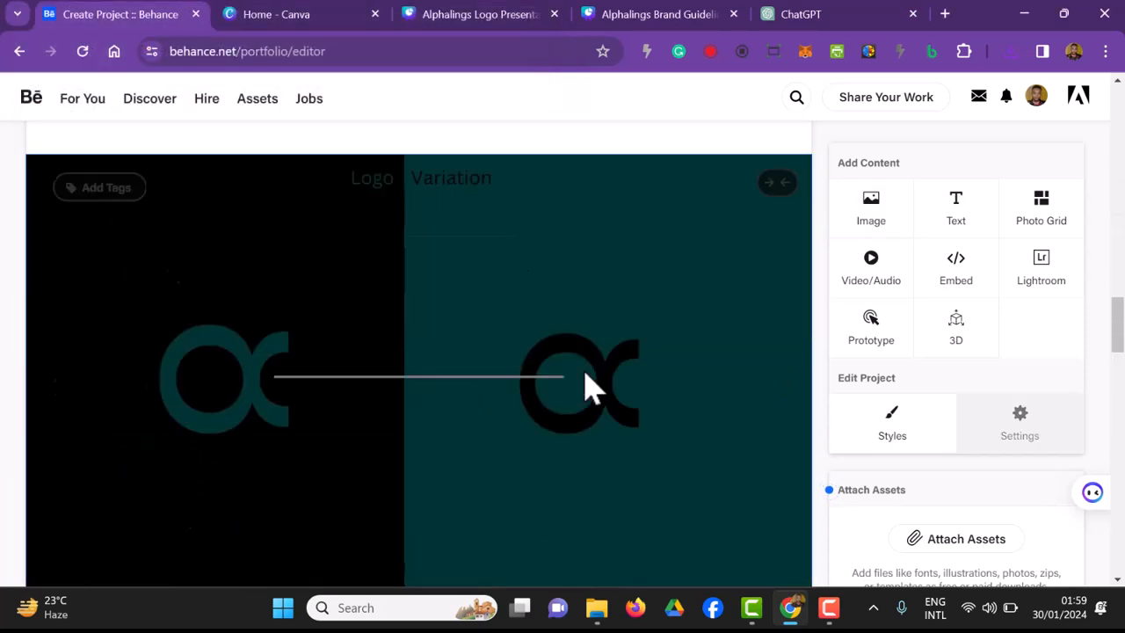
{"action": "scroll", "coordinate": [470, 473], "scroll_direction": "up", "scroll_amount": 1}
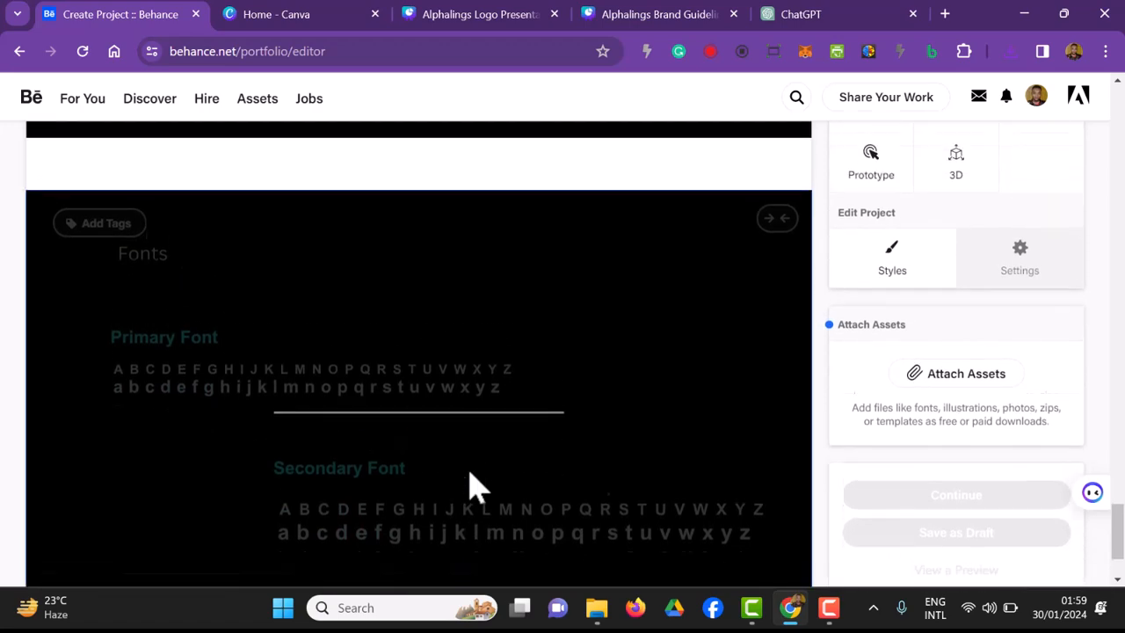
{"action": "scroll", "coordinate": [470, 473], "scroll_direction": "down", "scroll_amount": 2}
{"action": "scroll", "coordinate": [470, 473], "scroll_direction": "up", "scroll_amount": 9}
{"action": "scroll", "coordinate": [470, 488], "scroll_direction": "up", "scroll_amount": 15}
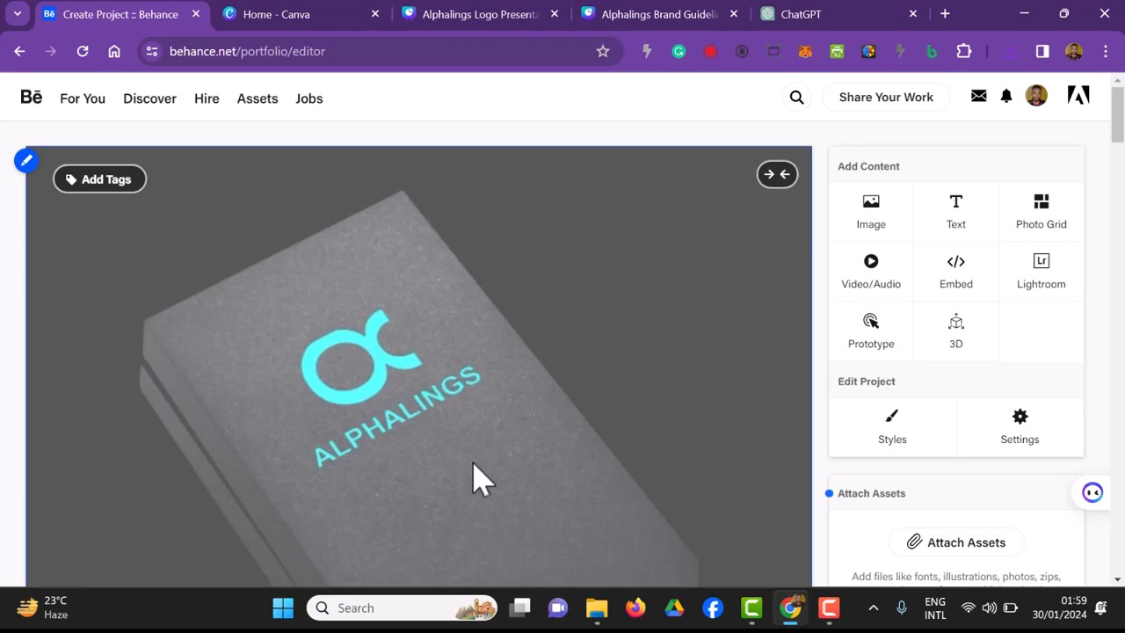
{"action": "scroll", "coordinate": [475, 479], "scroll_direction": "down", "scroll_amount": 4}
{"action": "scroll", "coordinate": [475, 479], "scroll_direction": "up", "scroll_amount": 2}
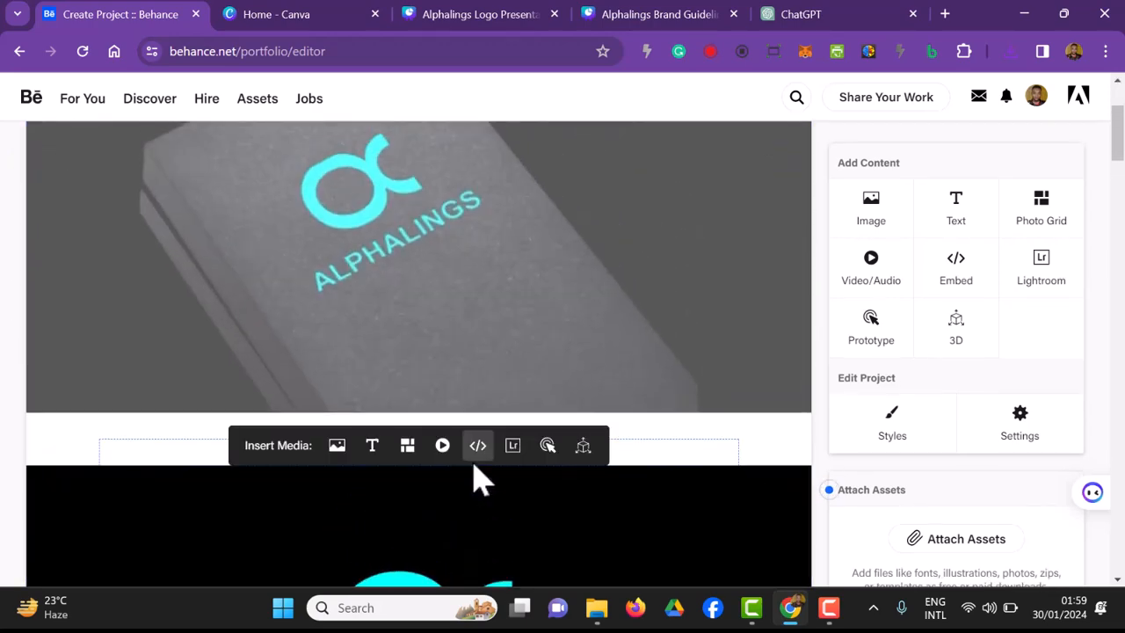
{"action": "scroll", "coordinate": [477, 477], "scroll_direction": "up", "scroll_amount": 3}
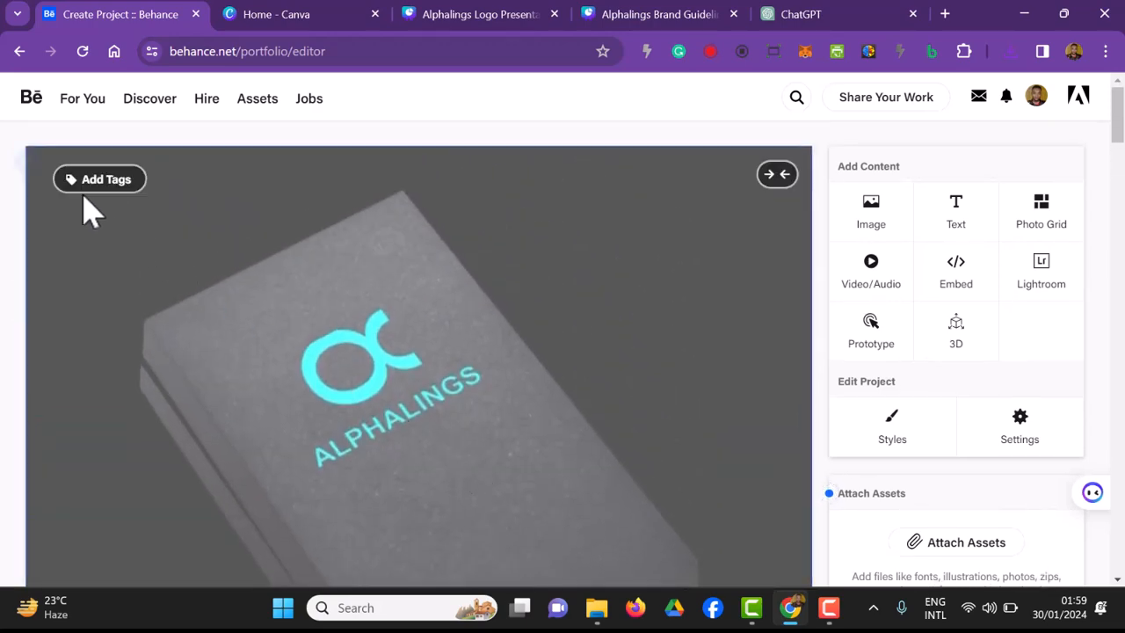
Step: Reorder the project content with the logo on black first, the delivery rider mockup second to last and the book mockup last, and save the order
{"action": "left_click", "coordinate": [29, 163]}
{"action": "left_click", "coordinate": [46, 203]}
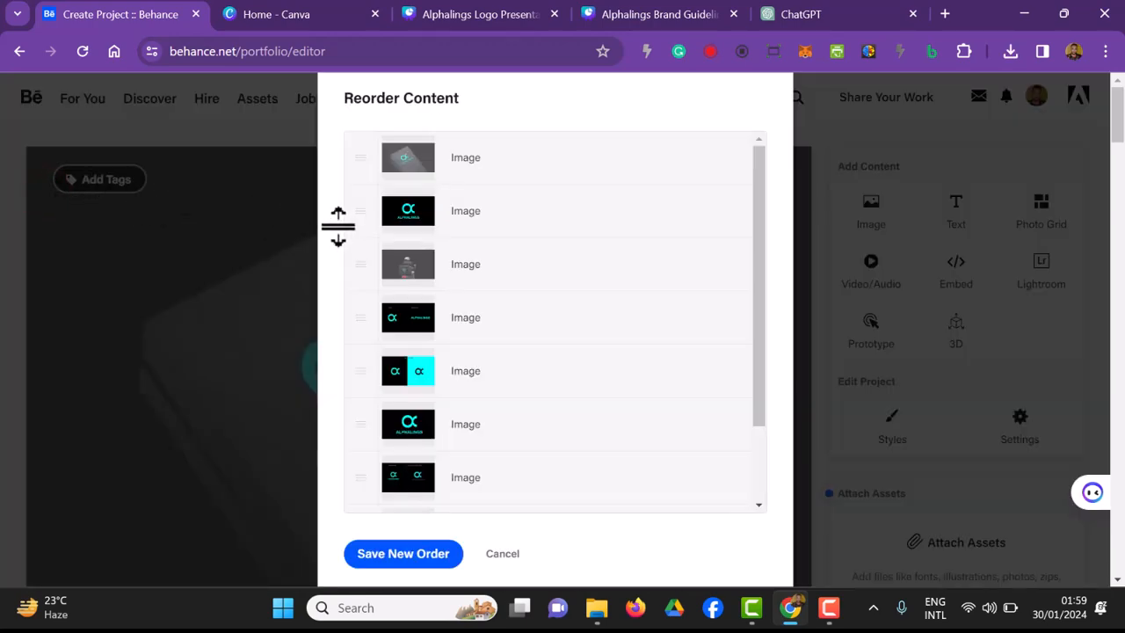
{"action": "left_click_drag", "start_coordinate": [461, 215], "coordinate": [460, 173]}
{"action": "left_click_drag", "start_coordinate": [359, 214], "coordinate": [351, 472]}
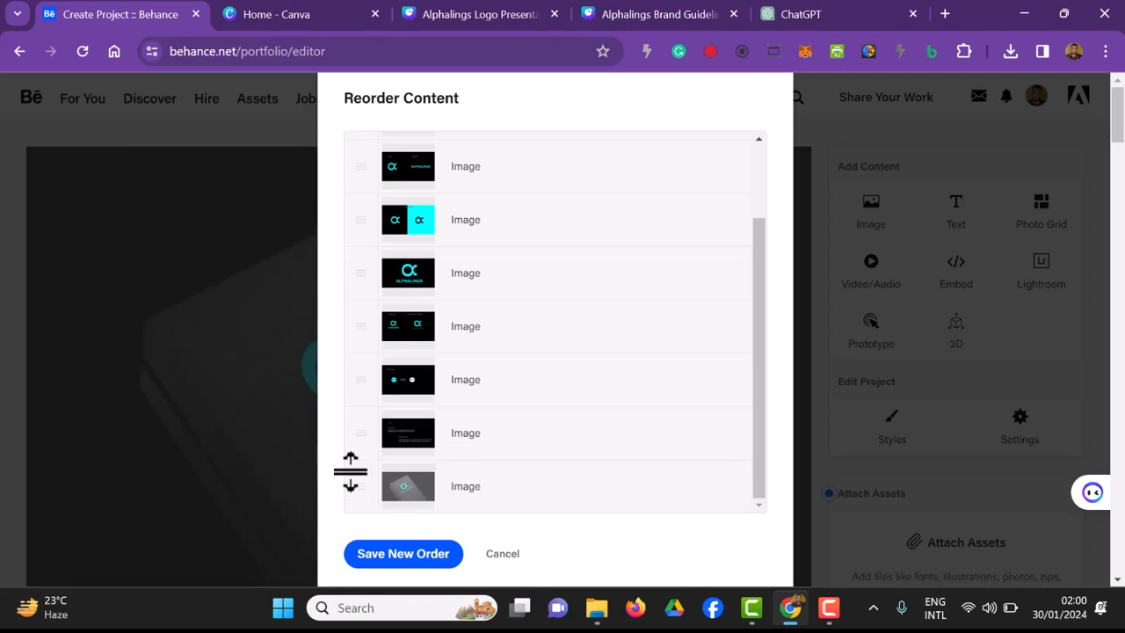
{"action": "scroll", "coordinate": [351, 472], "scroll_direction": "up", "scroll_amount": 2}
{"action": "mouse_move", "coordinate": [357, 213]}
{"action": "left_mouse_down"}
{"action": "mouse_move", "coordinate": [377, 590]}
{"action": "mouse_move", "coordinate": [379, 384]}
{"action": "mouse_move", "coordinate": [374, 410]}
{"action": "mouse_move", "coordinate": [477, 429]}
{"action": "left_mouse_up"}
{"action": "scroll", "coordinate": [475, 426], "scroll_direction": "up", "scroll_amount": 5}
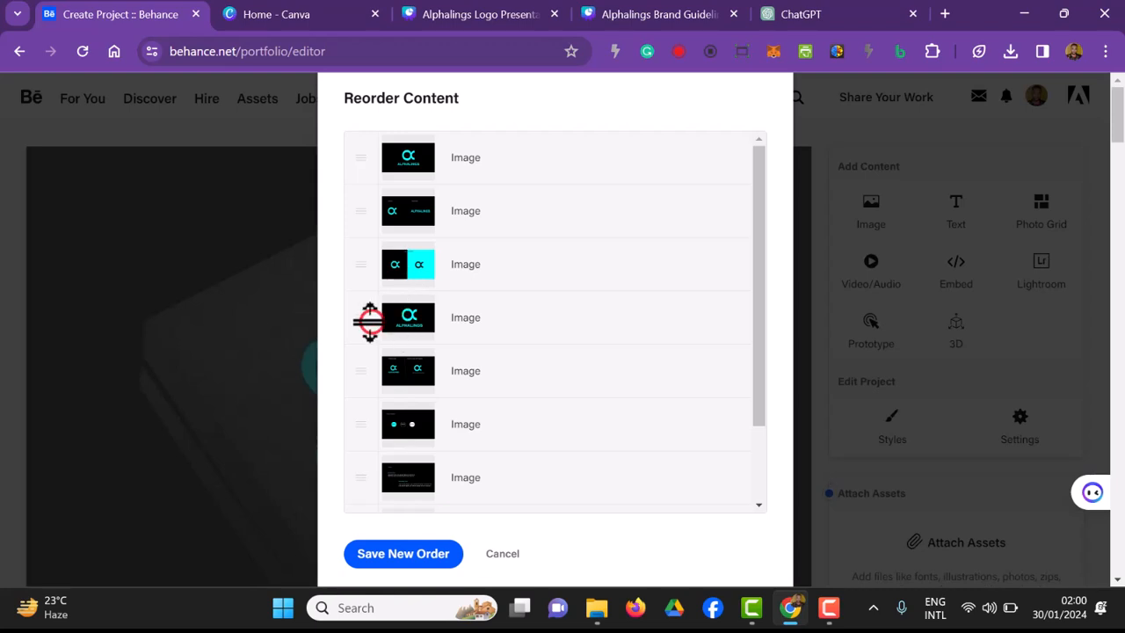
{"action": "scroll", "coordinate": [369, 321], "scroll_direction": "down", "scroll_amount": 3}
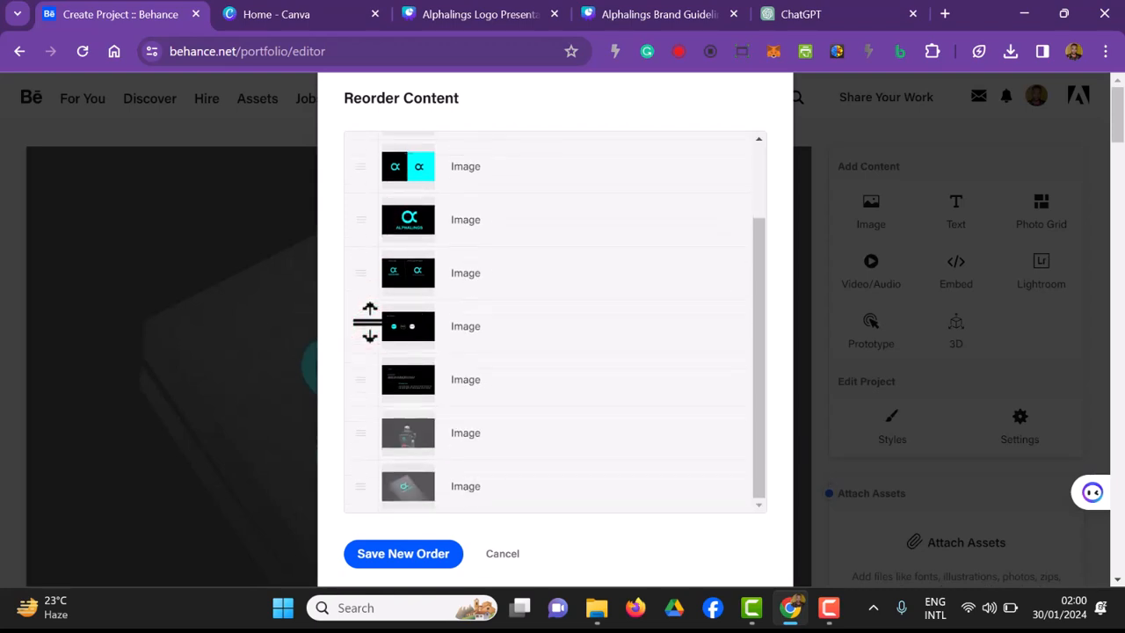
{"action": "left_click", "coordinate": [437, 571]}
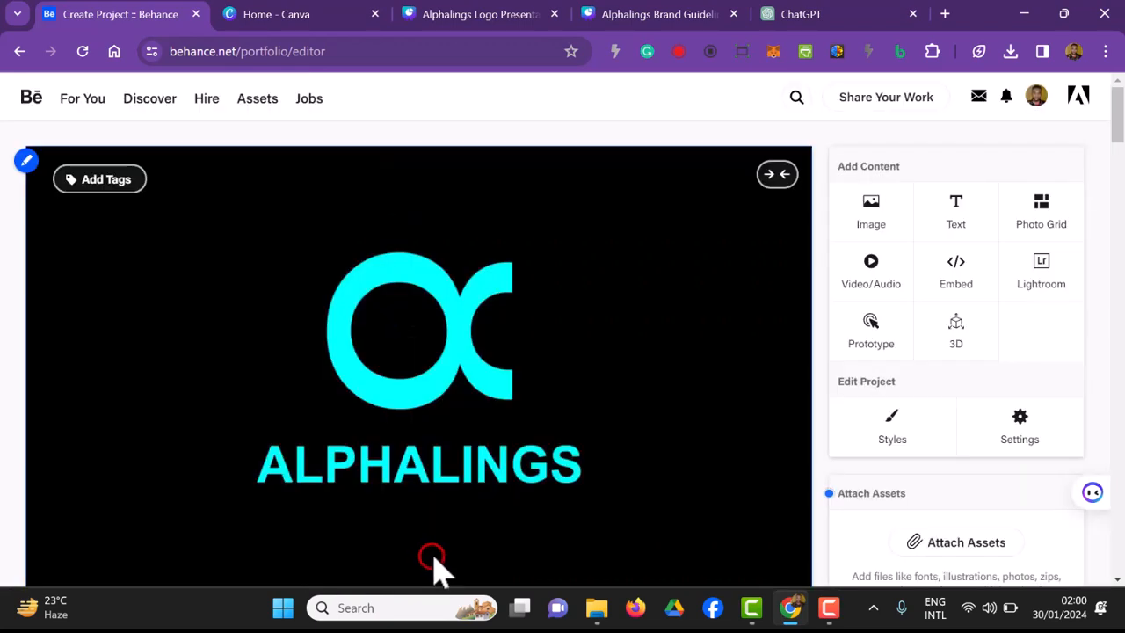
Step: Review the reordered project from the opening logo through the Favicon, Wordmark and Logo Variation images for repeated content
{"action": "scroll", "coordinate": [484, 450], "scroll_direction": "down", "scroll_amount": 3}
{"action": "scroll", "coordinate": [483, 450], "scroll_direction": "up", "scroll_amount": 3}
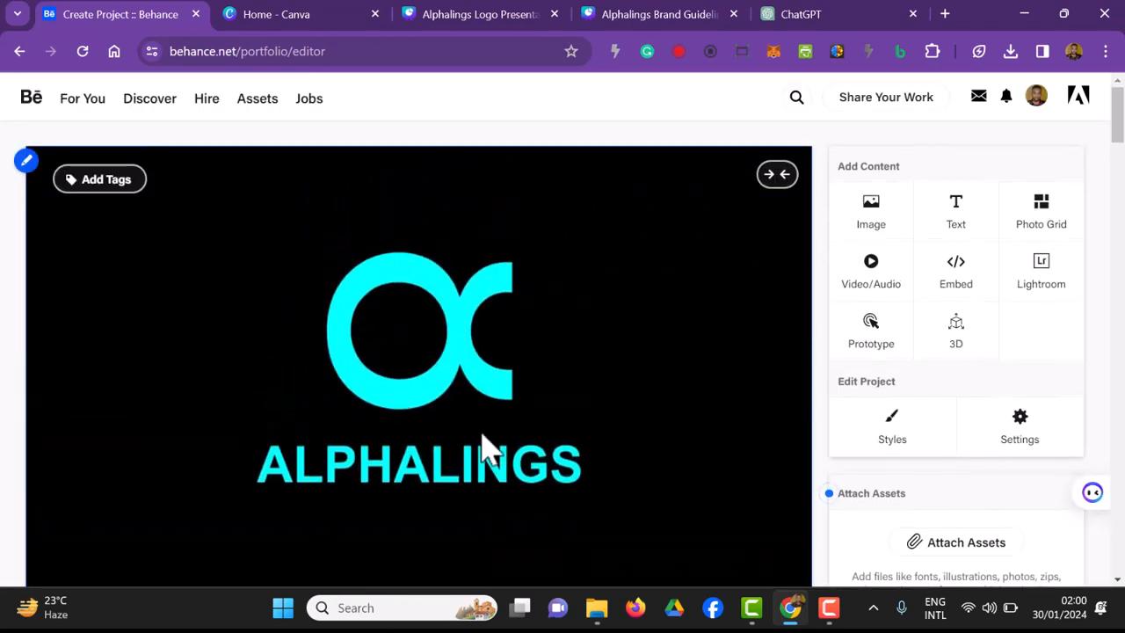
{"action": "scroll", "coordinate": [484, 450], "scroll_direction": "down", "scroll_amount": 6}
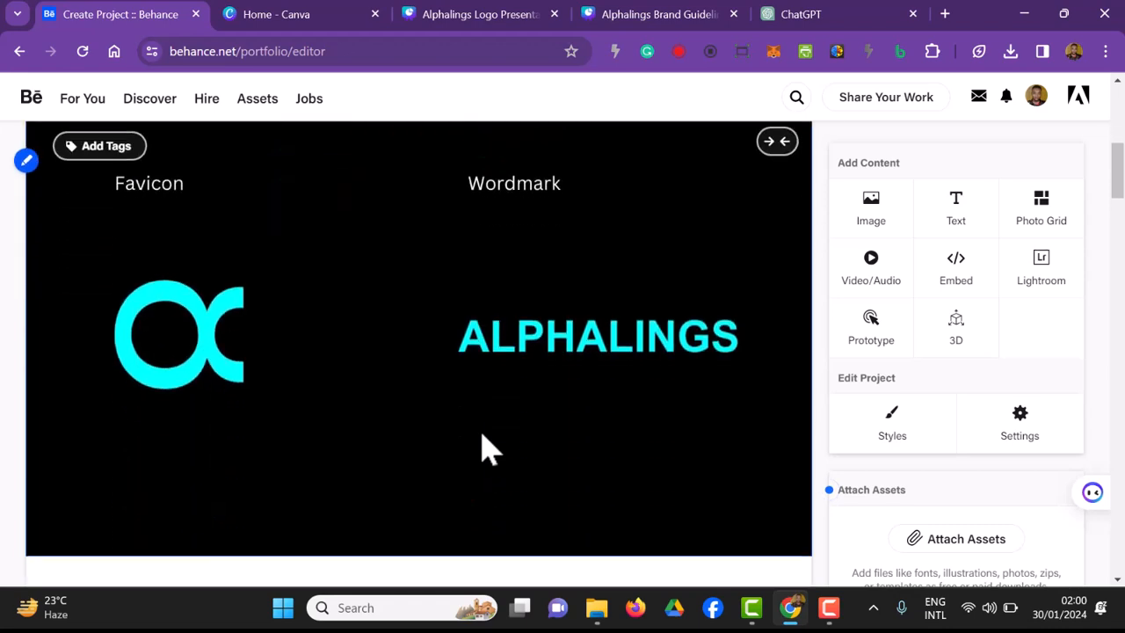
{"action": "scroll", "coordinate": [472, 357], "scroll_direction": "down", "scroll_amount": 4}
{"action": "scroll", "coordinate": [472, 357], "scroll_direction": "up", "scroll_amount": 5}
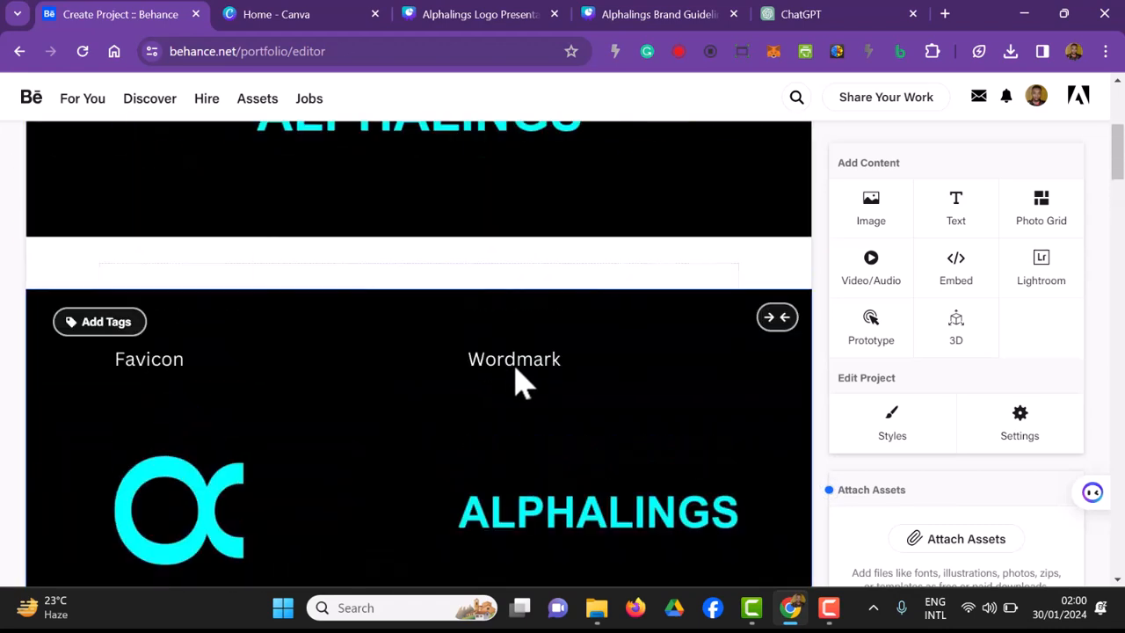
{"action": "scroll", "coordinate": [591, 420], "scroll_direction": "down", "scroll_amount": 7}
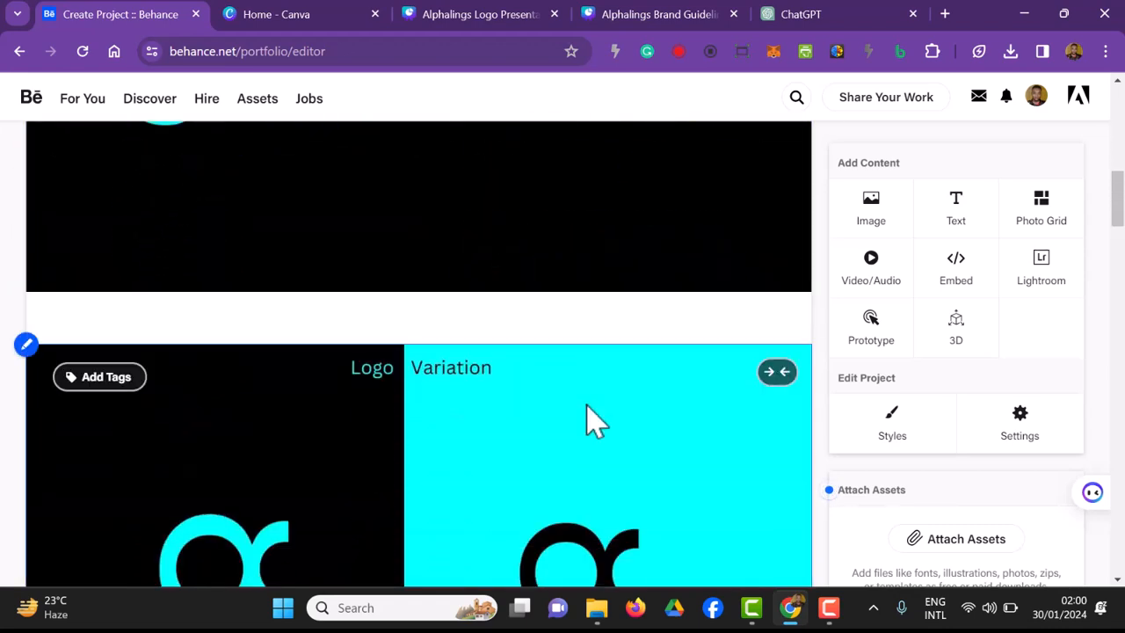
{"action": "scroll", "coordinate": [583, 326], "scroll_direction": "down", "scroll_amount": 4}
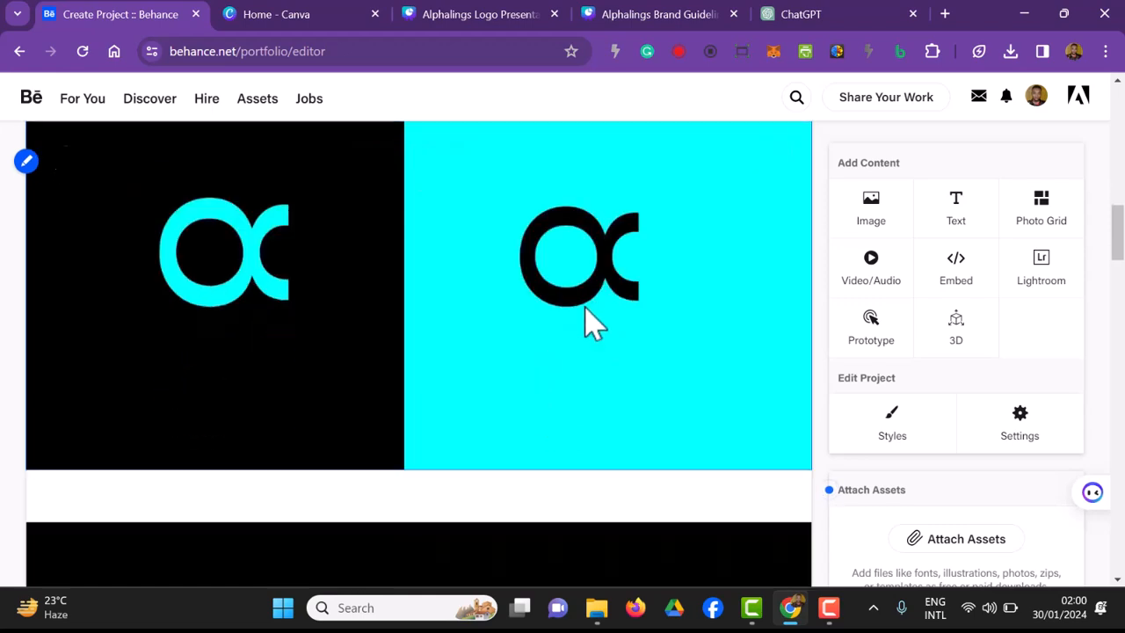
{"action": "scroll", "coordinate": [590, 323], "scroll_direction": "down", "scroll_amount": 4}
{"action": "scroll", "coordinate": [591, 324], "scroll_direction": "up", "scroll_amount": 1}
{"action": "scroll", "coordinate": [591, 324], "scroll_direction": "down", "scroll_amount": 2}
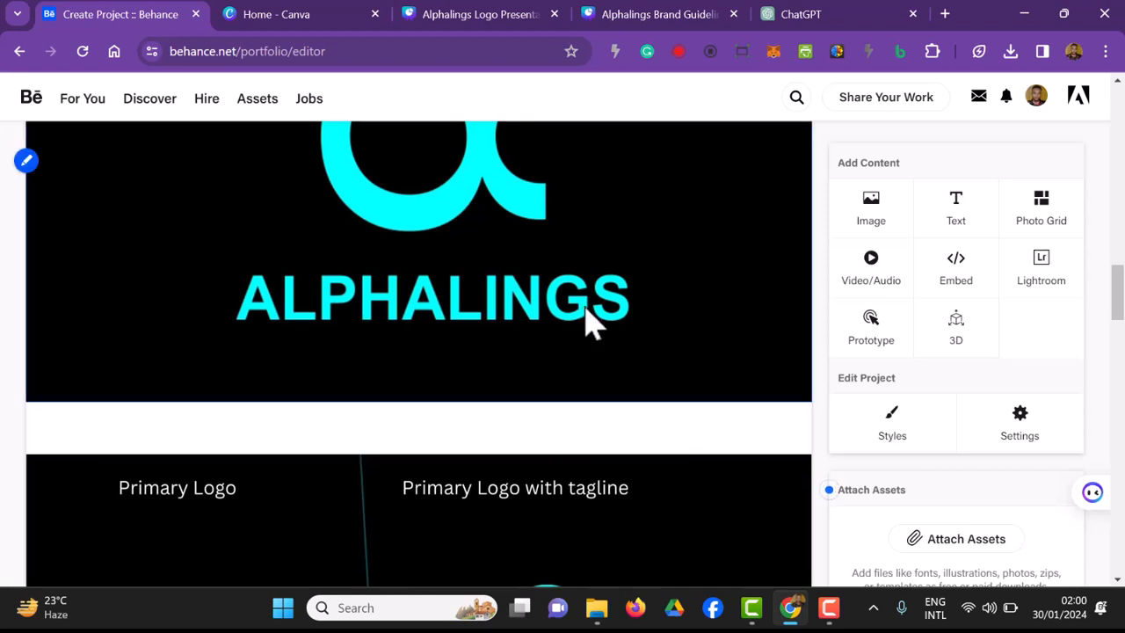
Step: Delete the duplicate Alphalings logo image between the Logo Variation and Primary Logo images
{"action": "scroll", "coordinate": [591, 323], "scroll_direction": "up", "scroll_amount": 1}
{"action": "scroll", "coordinate": [591, 324], "scroll_direction": "up", "scroll_amount": 1}
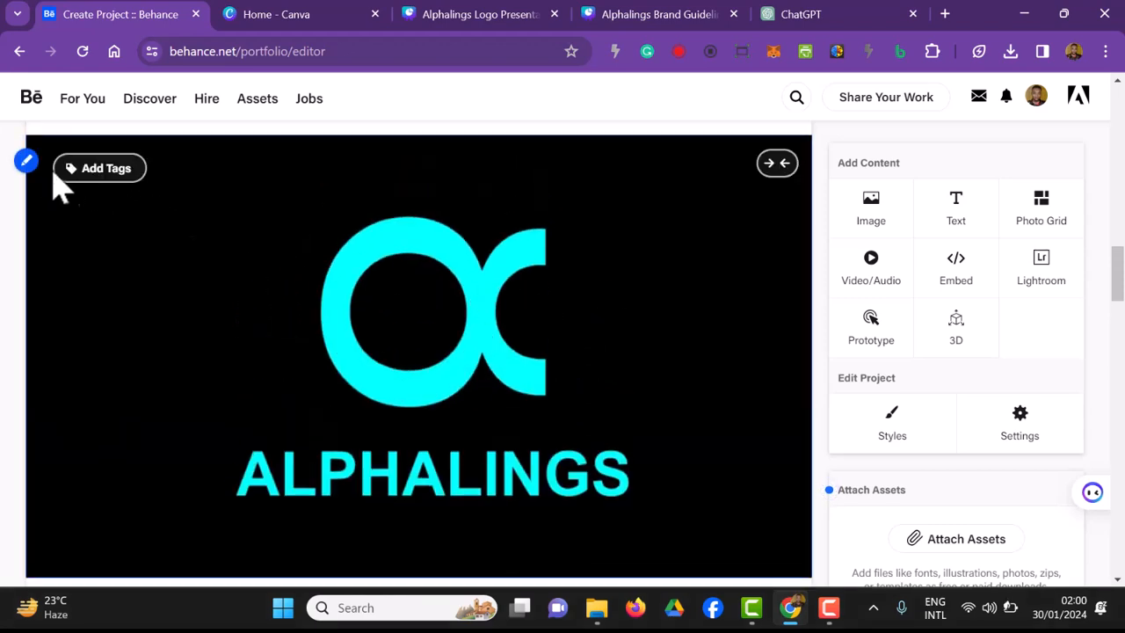
{"action": "left_click", "coordinate": [27, 160]}
{"action": "left_click", "coordinate": [55, 292]}
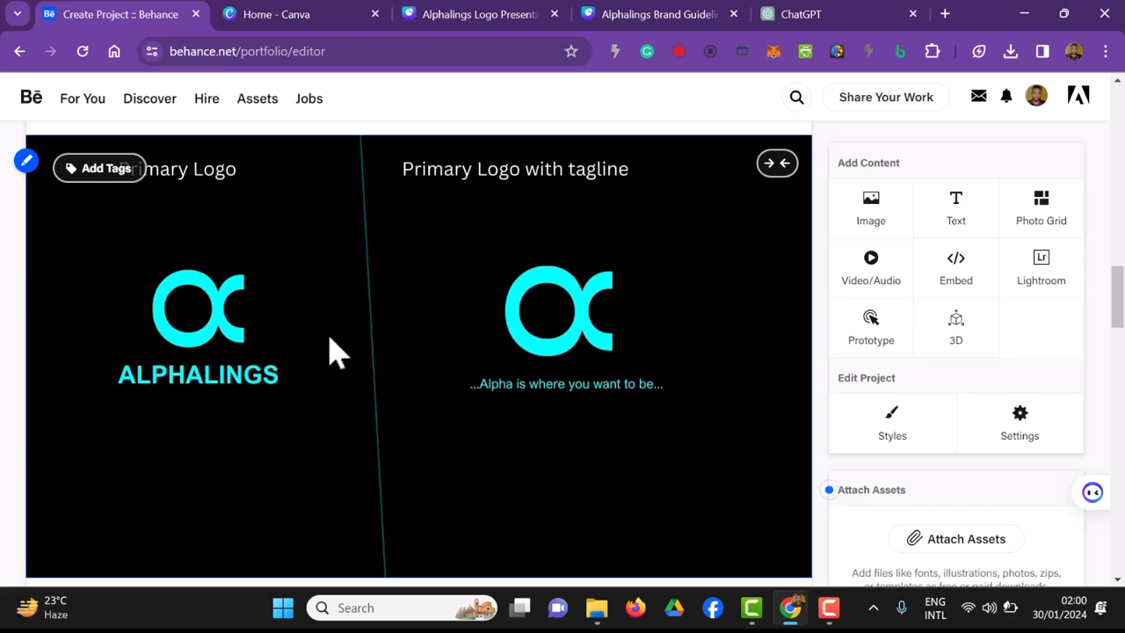
Step: Examine the whole project layout, including the primary logos, colour palette, fonts and the closing rider and book mockups
{"action": "scroll", "coordinate": [395, 334], "scroll_direction": "up", "scroll_amount": 2}
{"action": "scroll", "coordinate": [591, 365], "scroll_direction": "down", "scroll_amount": 3}
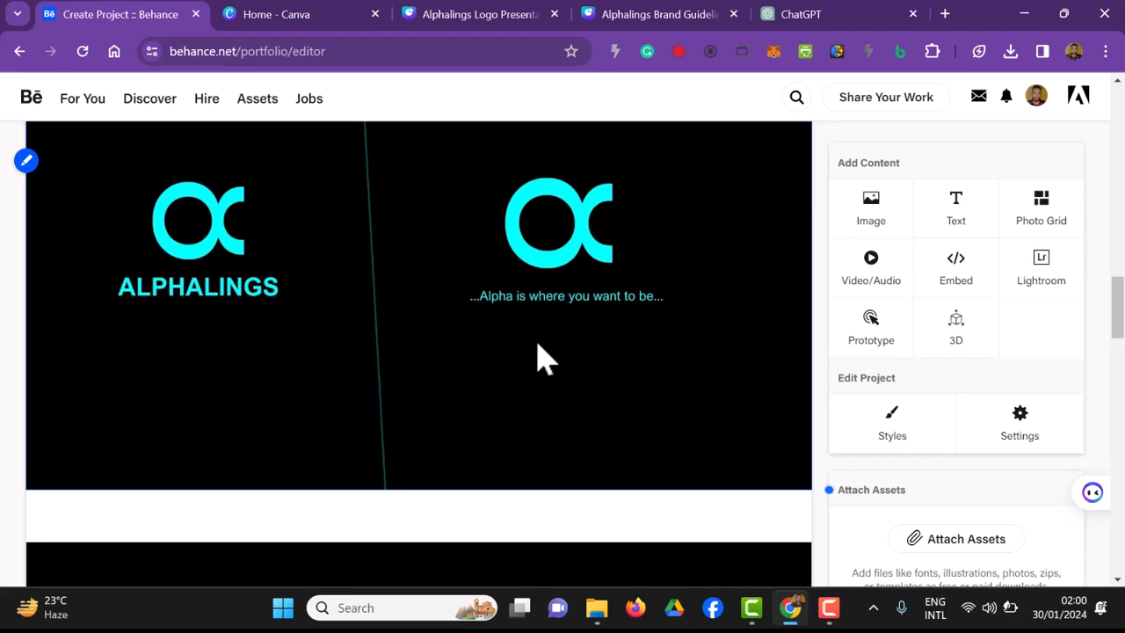
{"action": "scroll", "coordinate": [538, 356], "scroll_direction": "down", "scroll_amount": 4}
{"action": "scroll", "coordinate": [250, 356], "scroll_direction": "down", "scroll_amount": 6}
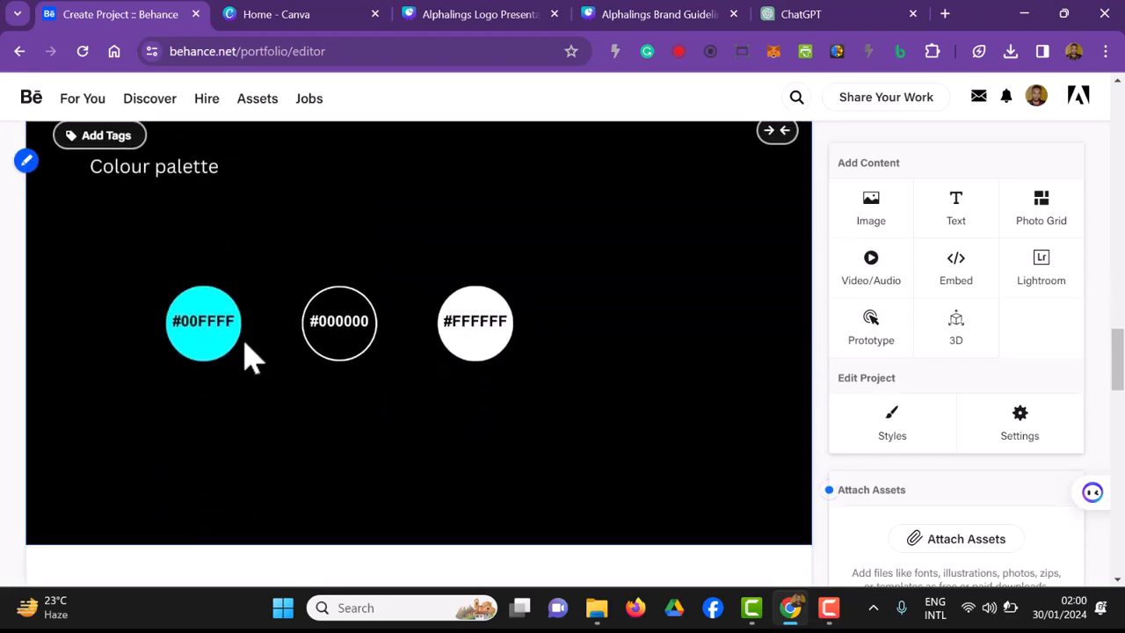
{"action": "scroll", "coordinate": [251, 356], "scroll_direction": "down", "scroll_amount": 12}
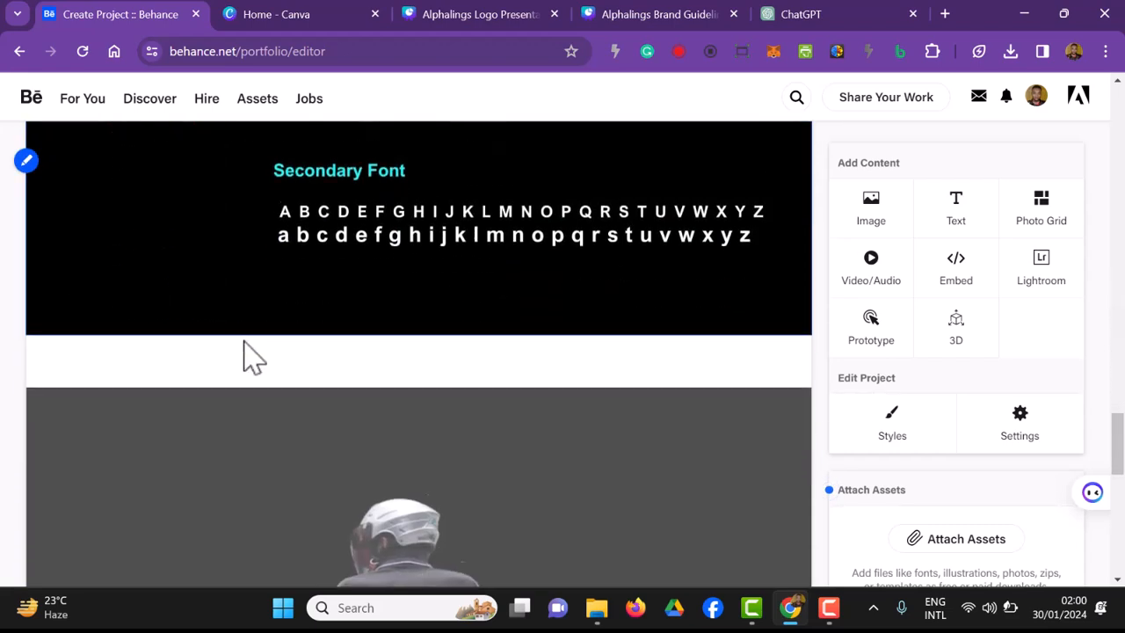
{"action": "scroll", "coordinate": [396, 413], "scroll_direction": "down", "scroll_amount": 1}
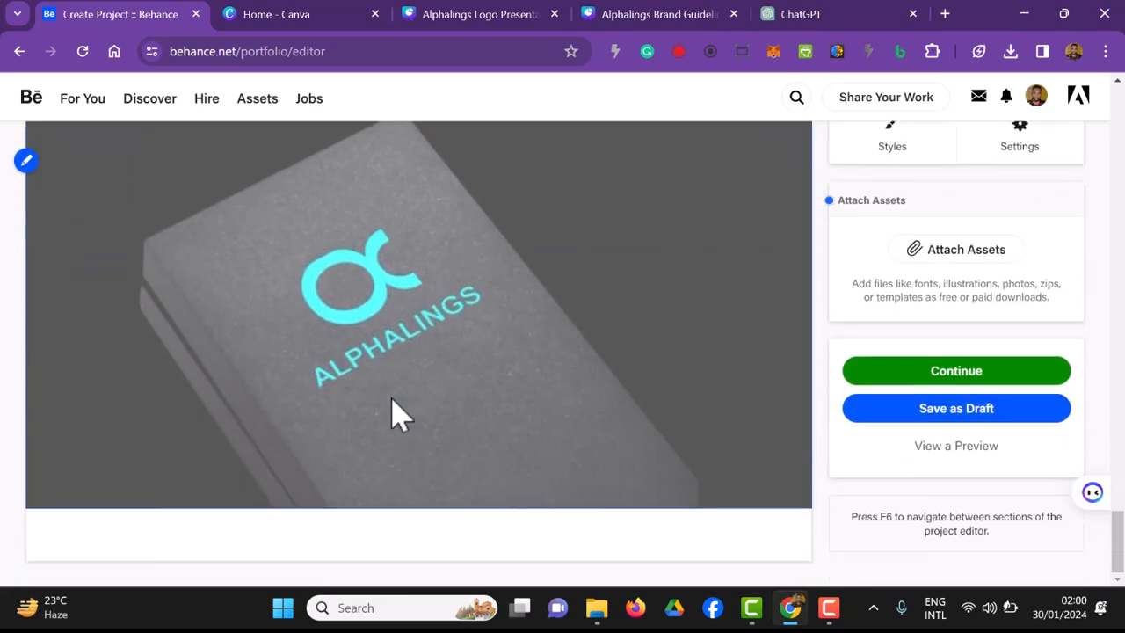
{"action": "scroll", "coordinate": [395, 413], "scroll_direction": "up", "scroll_amount": 18}
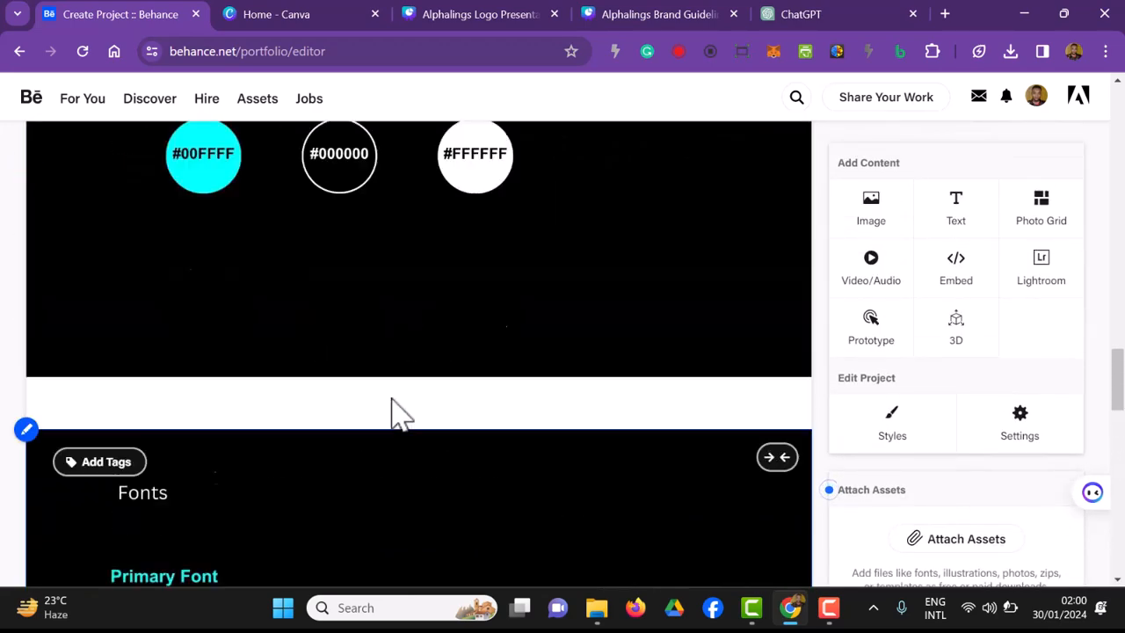
{"action": "scroll", "coordinate": [395, 413], "scroll_direction": "up", "scroll_amount": 12}
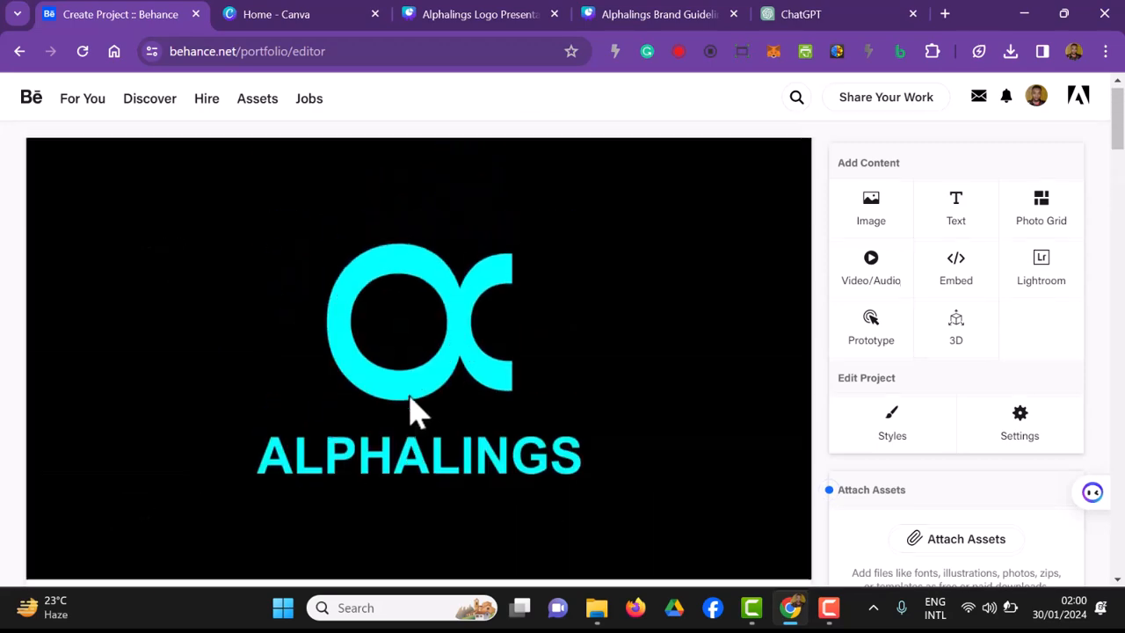
{"action": "mouse_move", "coordinate": [437, 409]}
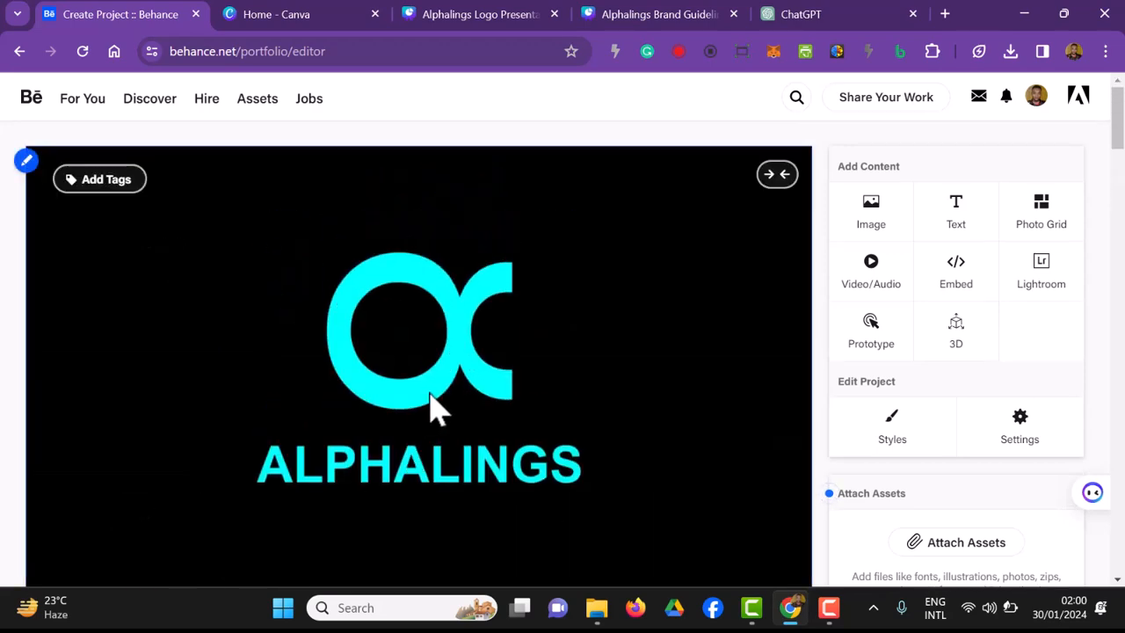
{"action": "scroll", "coordinate": [616, 460], "scroll_direction": "down", "scroll_amount": 10}
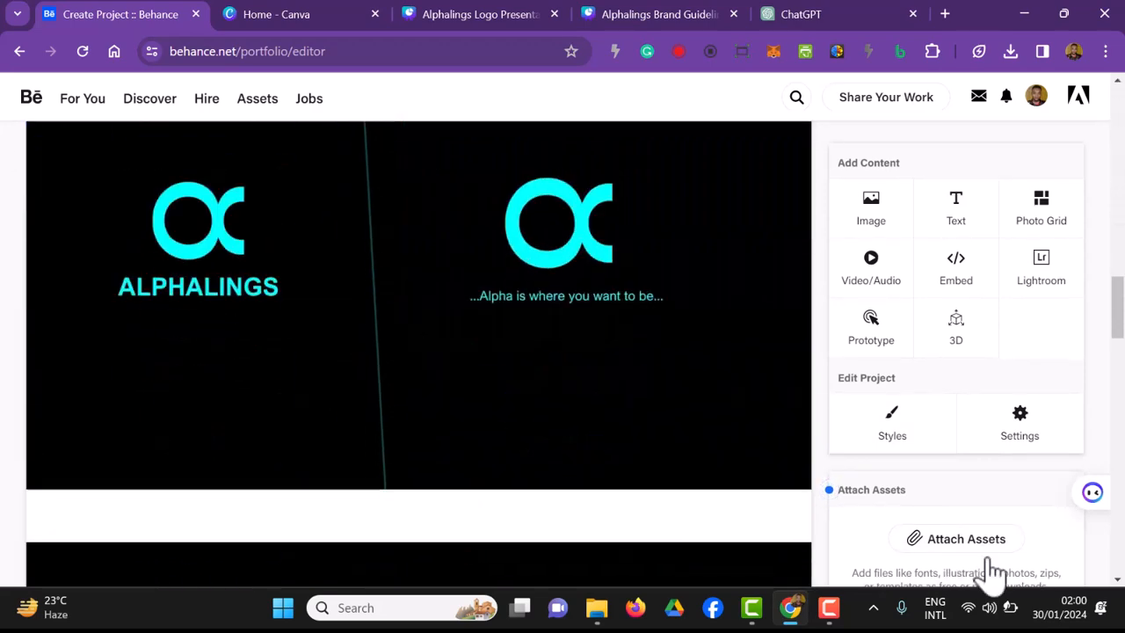
{"action": "scroll", "coordinate": [991, 562], "scroll_direction": "down", "scroll_amount": 15}
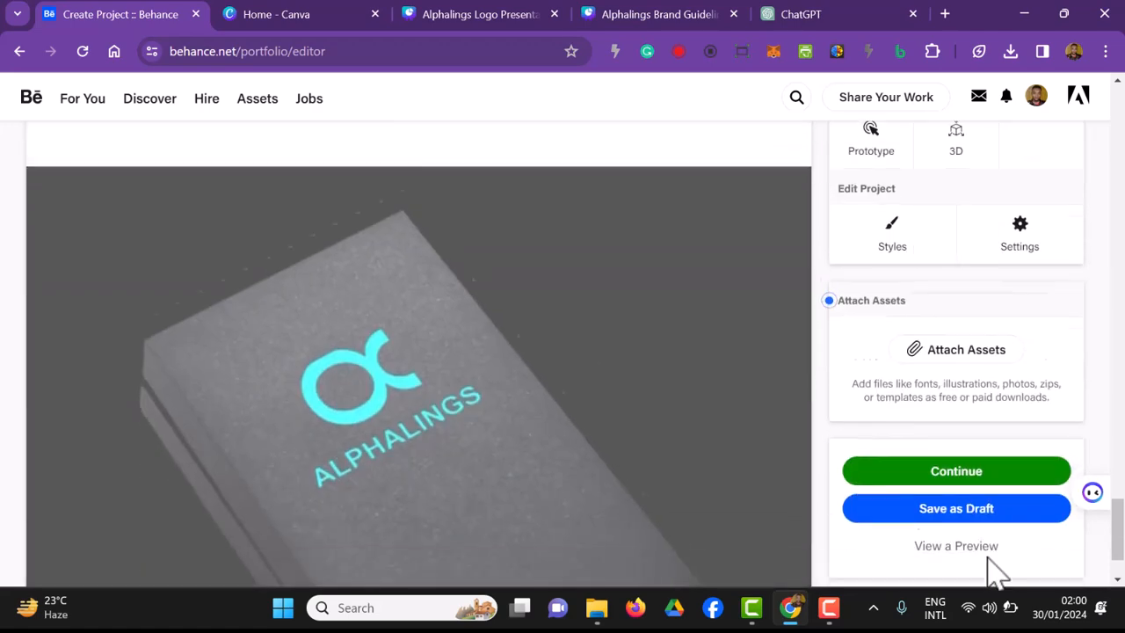
{"action": "scroll", "coordinate": [992, 572], "scroll_direction": "down", "scroll_amount": 2}
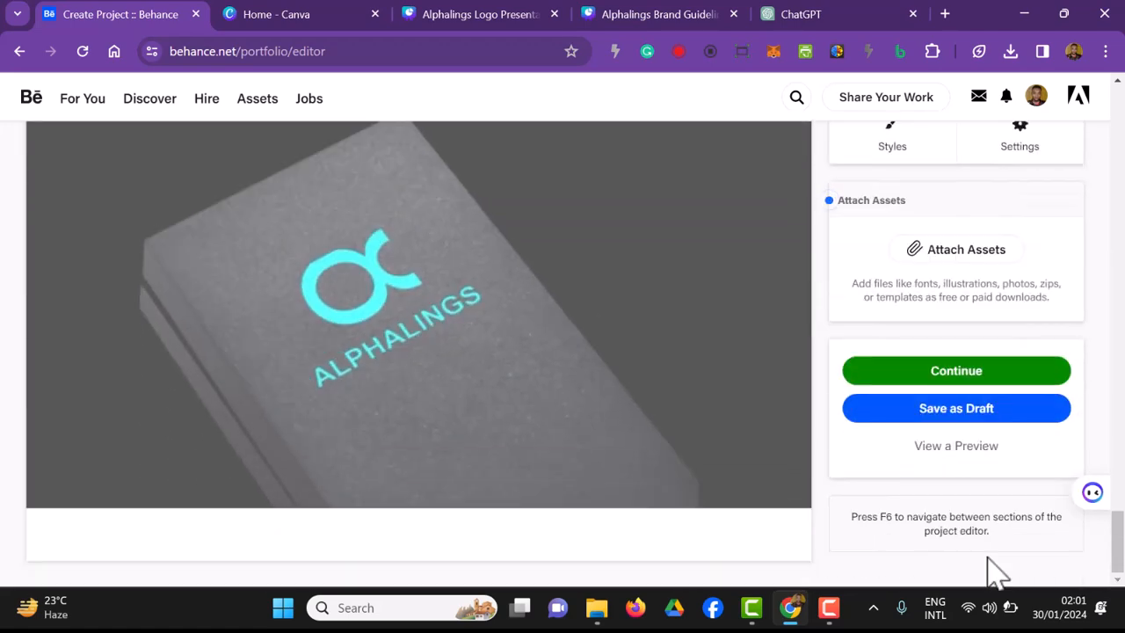
{"action": "scroll", "coordinate": [645, 515], "scroll_direction": "up", "scroll_amount": 8}
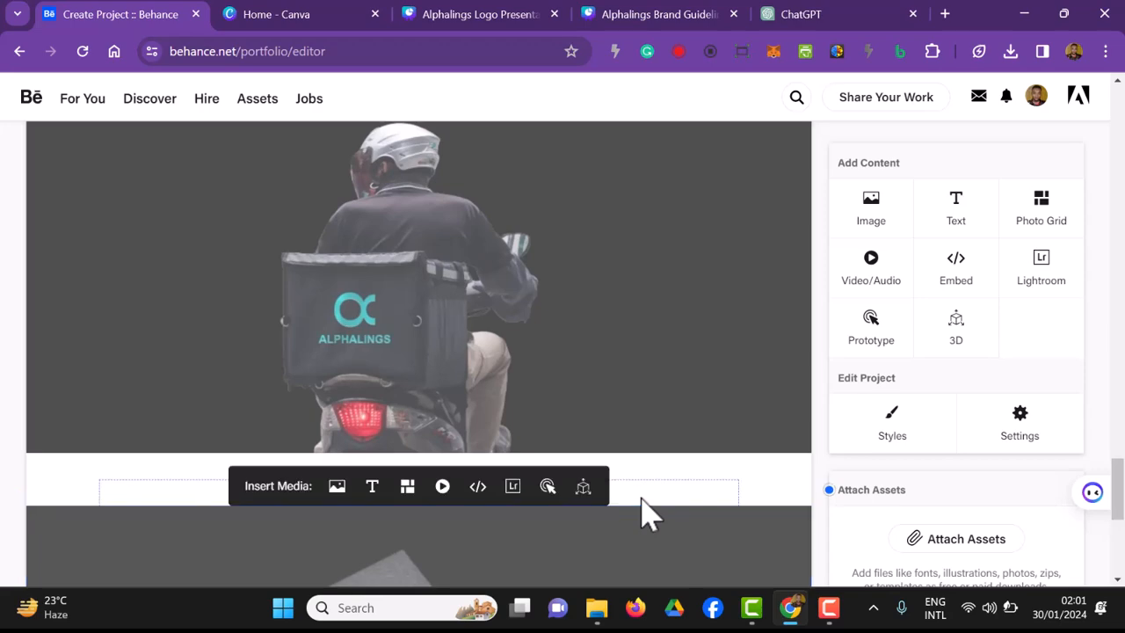
Step: Add the Alphalings Logo Presentation video from the Downloads folder at the end of the project
{"action": "scroll", "coordinate": [643, 515], "scroll_direction": "up", "scroll_amount": 8}
{"action": "scroll", "coordinate": [641, 515], "scroll_direction": "down", "scroll_amount": 12}
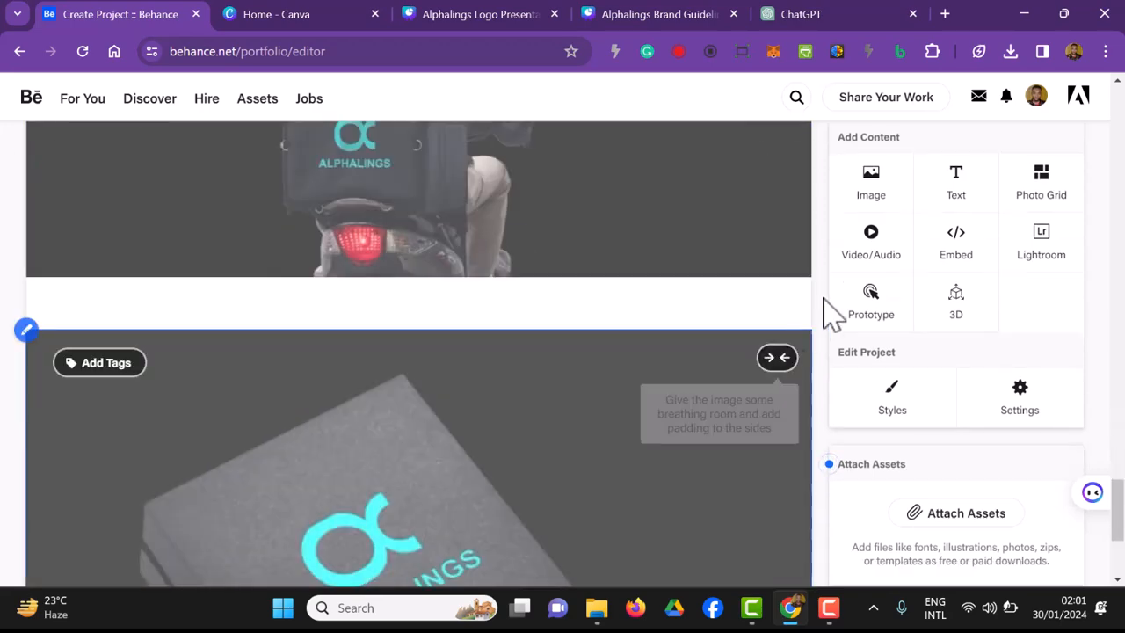
{"action": "left_click", "coordinate": [872, 238]}
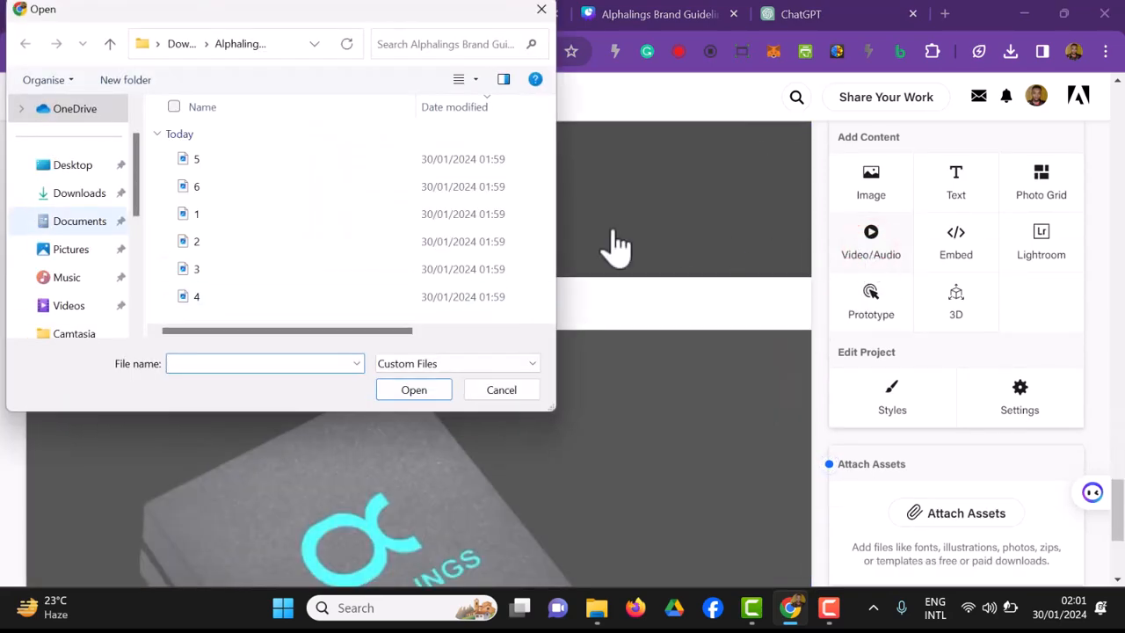
{"action": "left_click", "coordinate": [76, 193]}
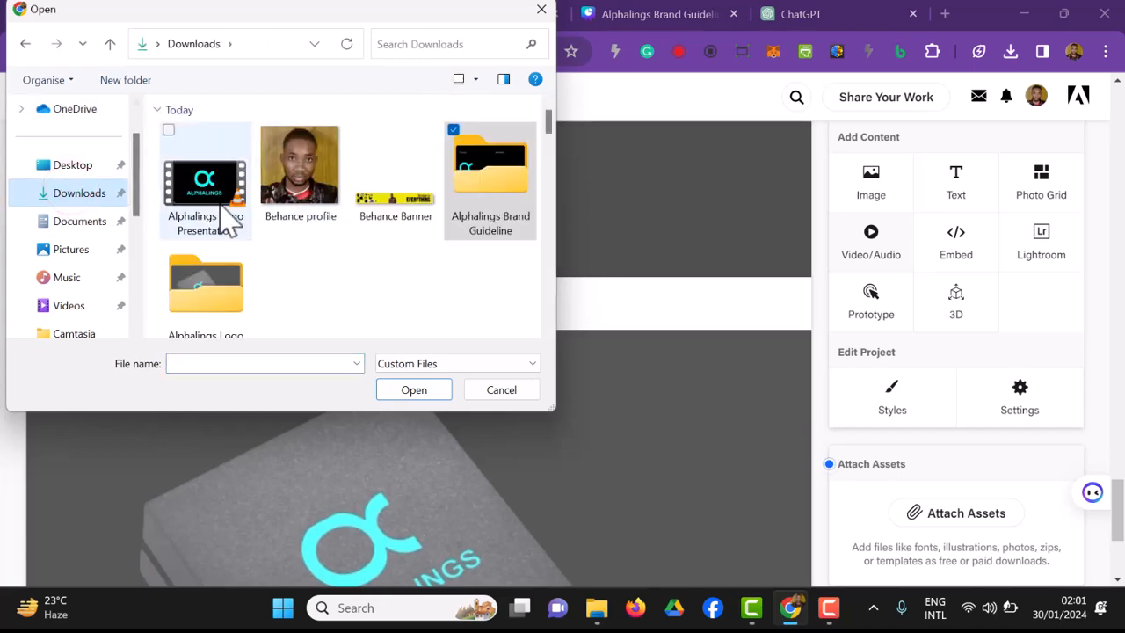
{"action": "left_click", "coordinate": [227, 225]}
{"action": "left_click", "coordinate": [394, 389]}
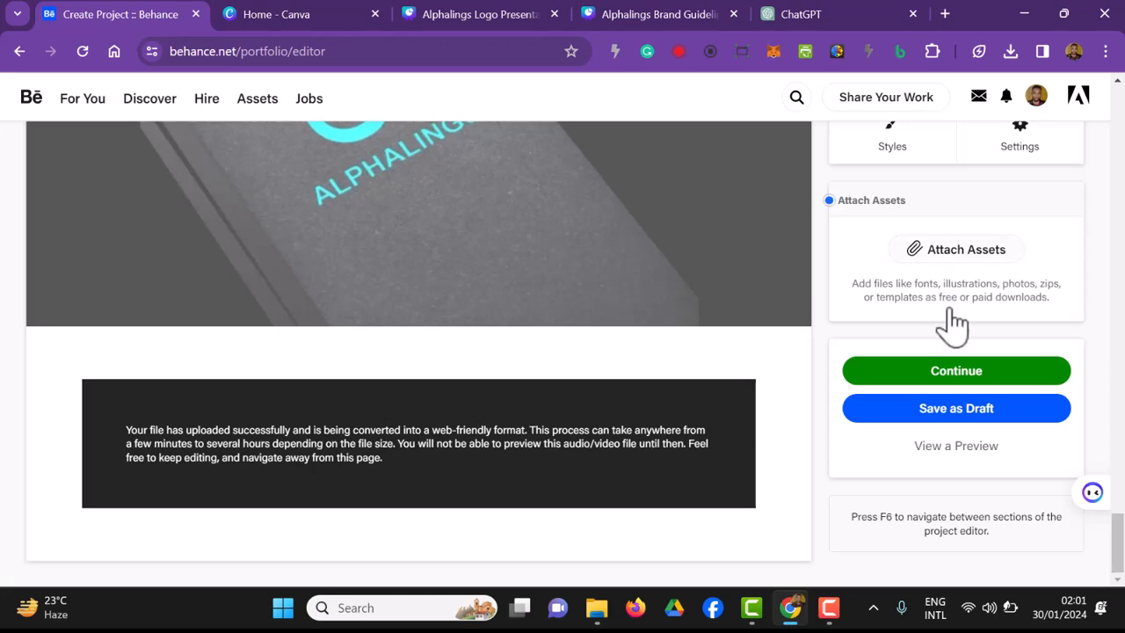
Step: Continue to the project details and title the project "Alphalings Brand Design || Logo Presentation and Brand Guideline"
{"action": "left_click", "coordinate": [967, 371]}
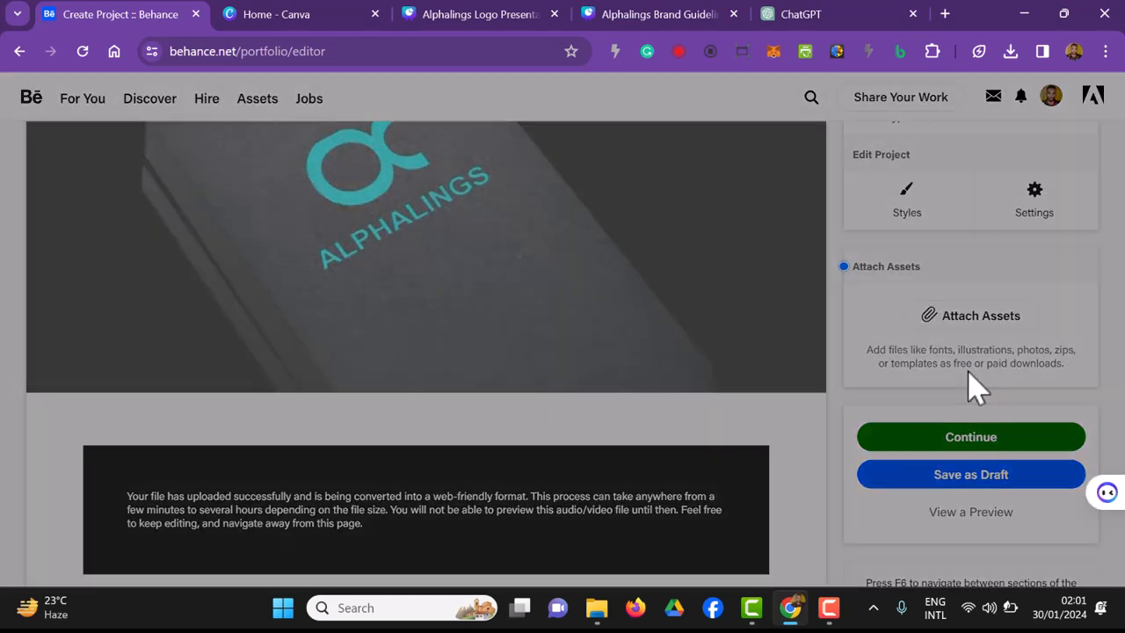
{"action": "left_click", "coordinate": [544, 207]}
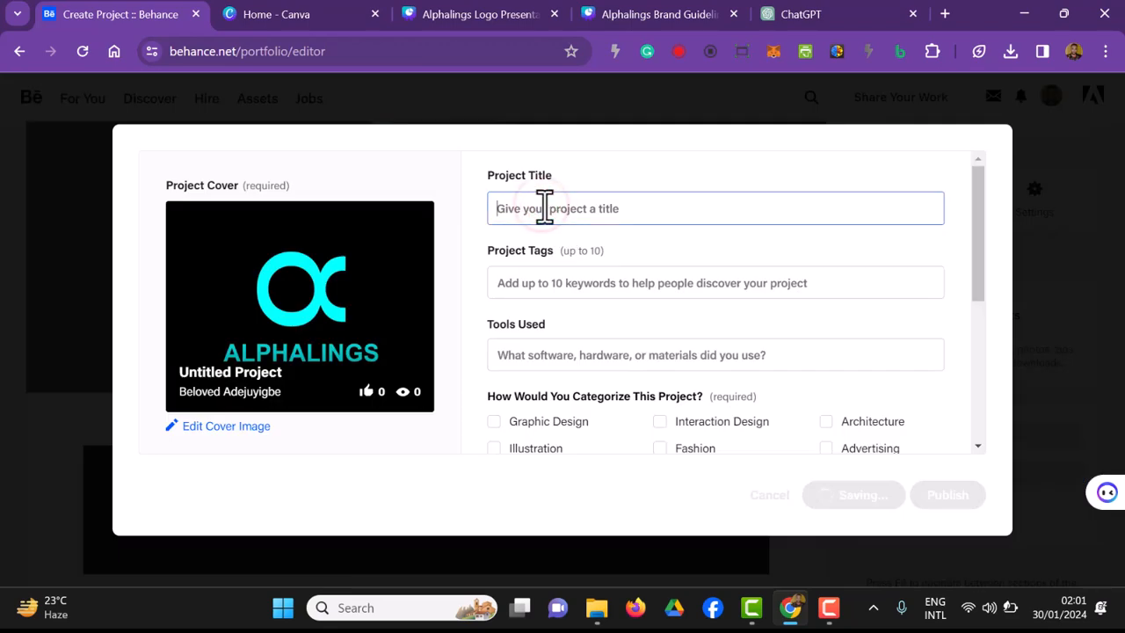
{"action": "type", "text": "Al"}
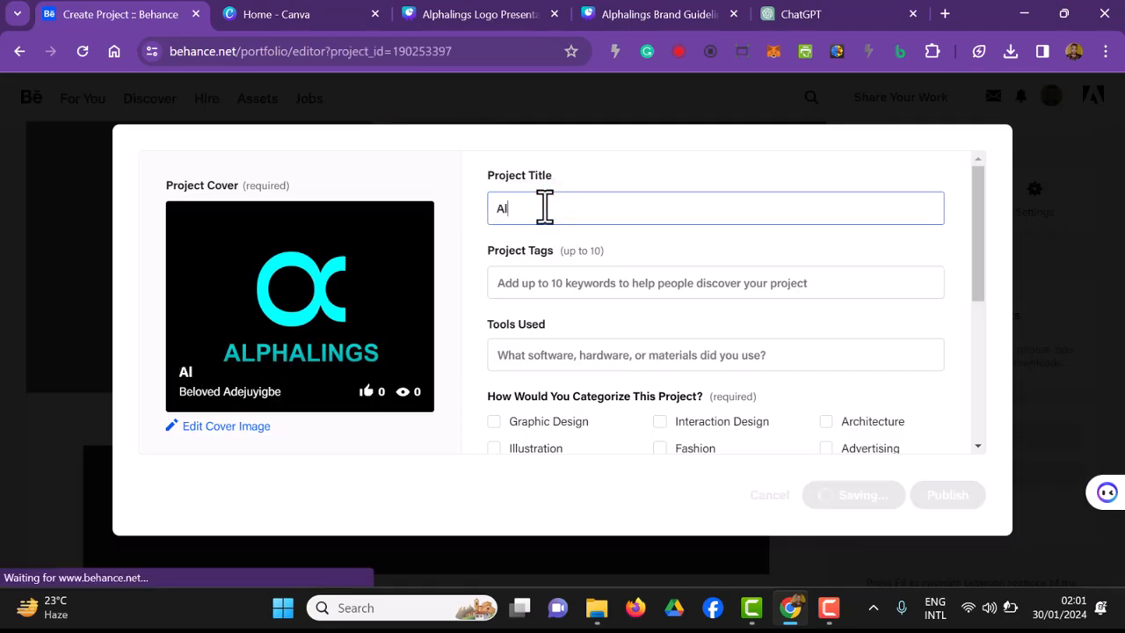
{"action": "type", "text": "phalings Brand Design"}
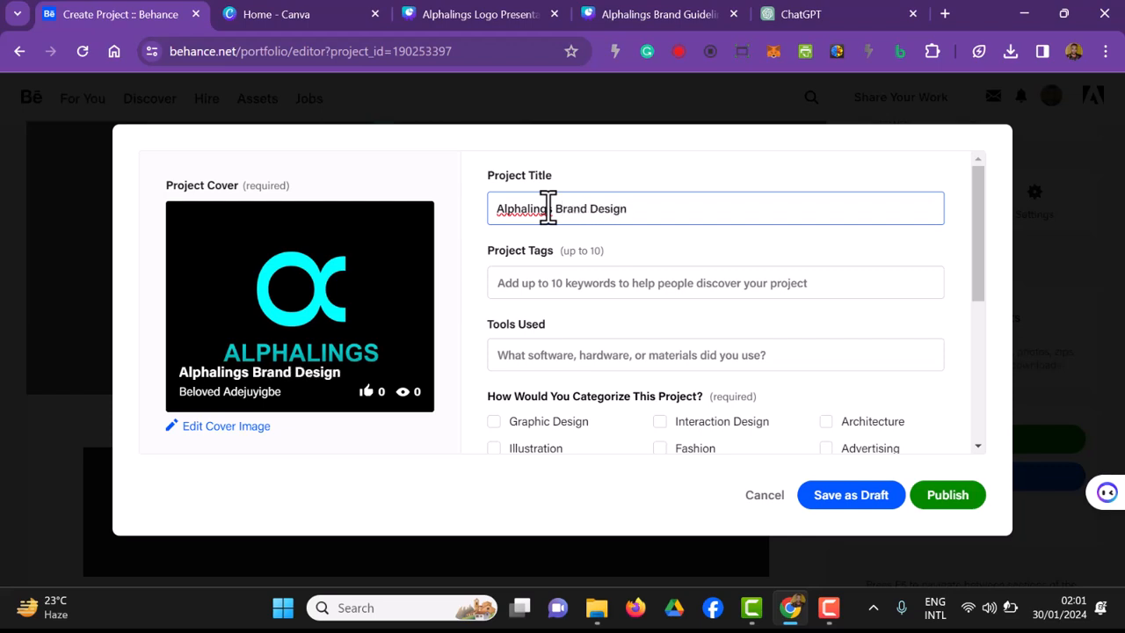
{"action": "type", "text": " || Logo Presentation and Brand G"}
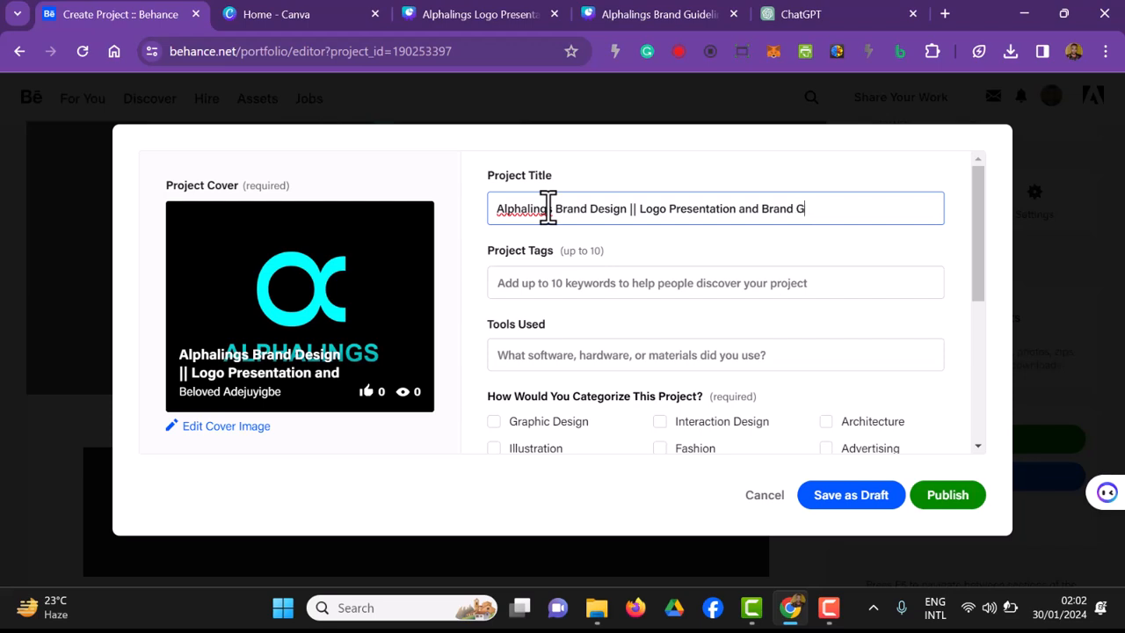
{"action": "type", "text": "eline"}
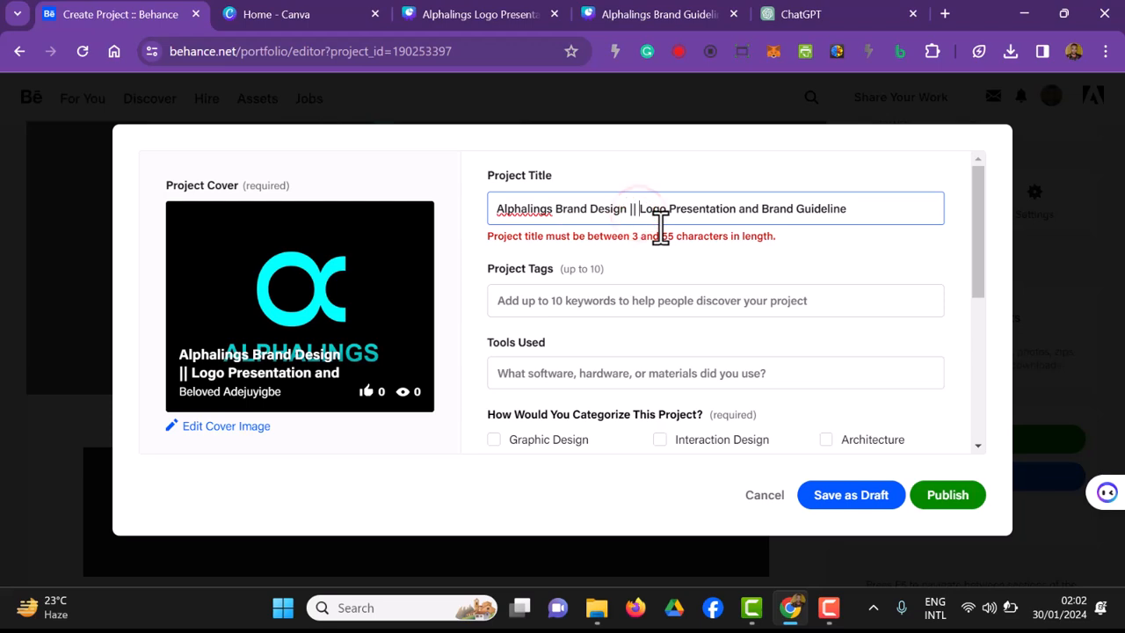
Step: Shorten the project title to "Alphalings Logo Presentation and Brand Guideline"
{"action": "key", "text": "BackSpace"}
{"action": "key", "text": "BackSpace"}
{"action": "key", "text": "BackSpace"}
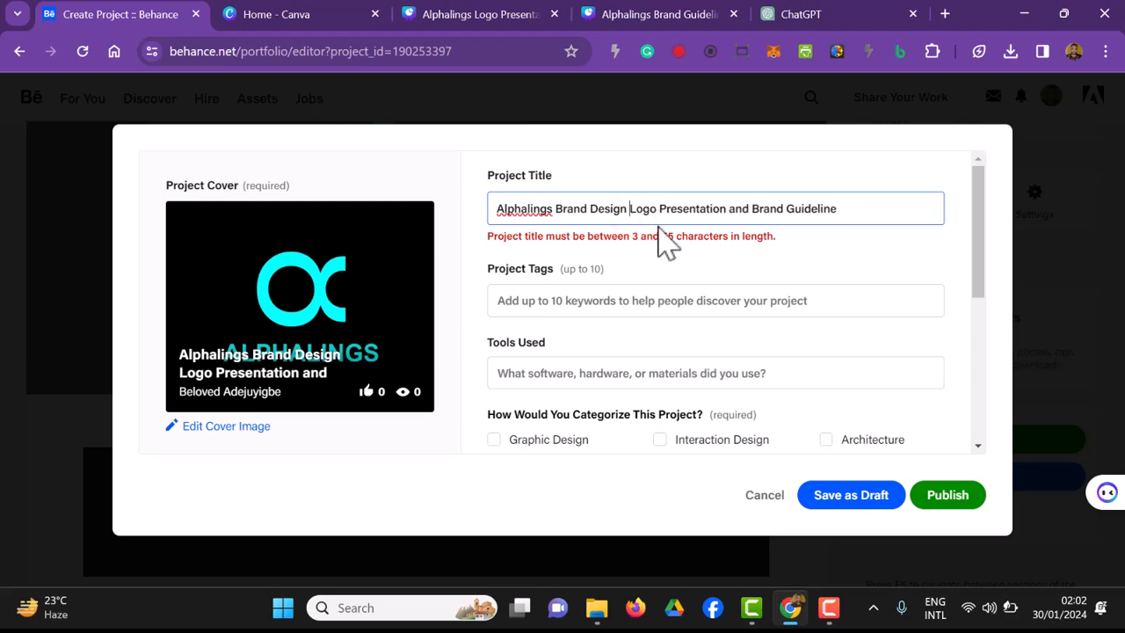
{"action": "key", "text": "BackSpace"}
{"action": "key", "text": "BackSpace"}
{"action": "key", "text": "BackSpace"}
{"action": "key", "text": "BackSpace"}
{"action": "key", "text": "BackSpace"}
{"action": "key", "text": "BackSpace"}
{"action": "key", "text": "BackSpace"}
{"action": "key", "text": "BackSpace"}
{"action": "key", "text": "BackSpace"}
{"action": "key", "text": "BackSpace"}
{"action": "key", "text": "BackSpace"}
{"action": "key", "text": "BackSpace"}
{"action": "key", "text": "BackSpace"}
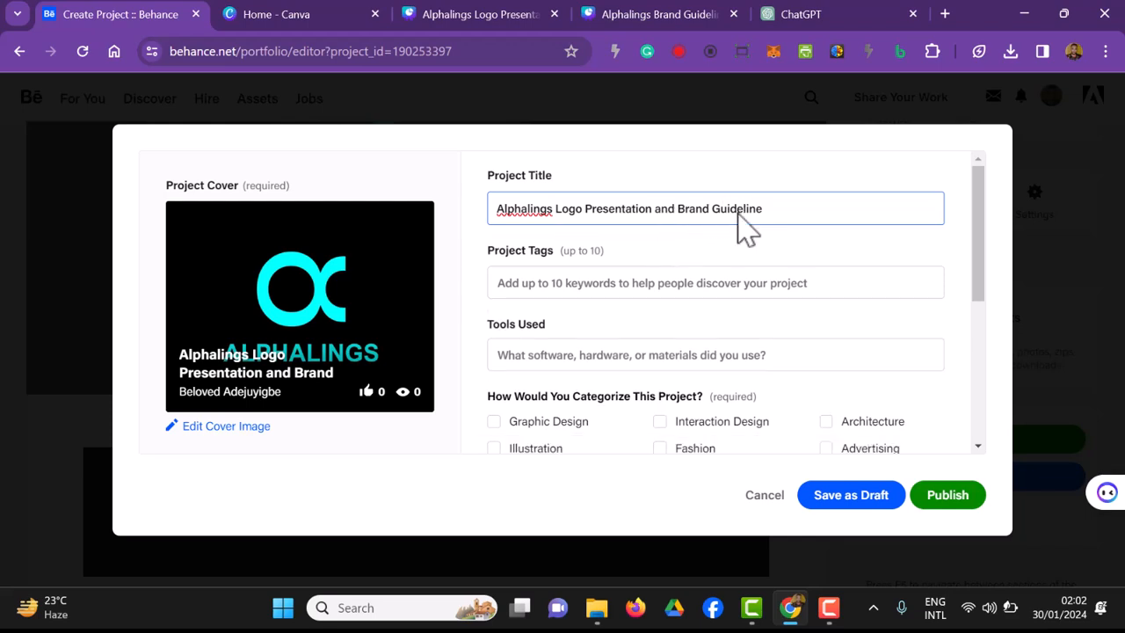
Step: Tag the project with graphic, logo design, marketing, socialmedia, brand identity, design, visual, brand design, graphic designer and logotype
{"action": "left_click", "coordinate": [594, 283]}
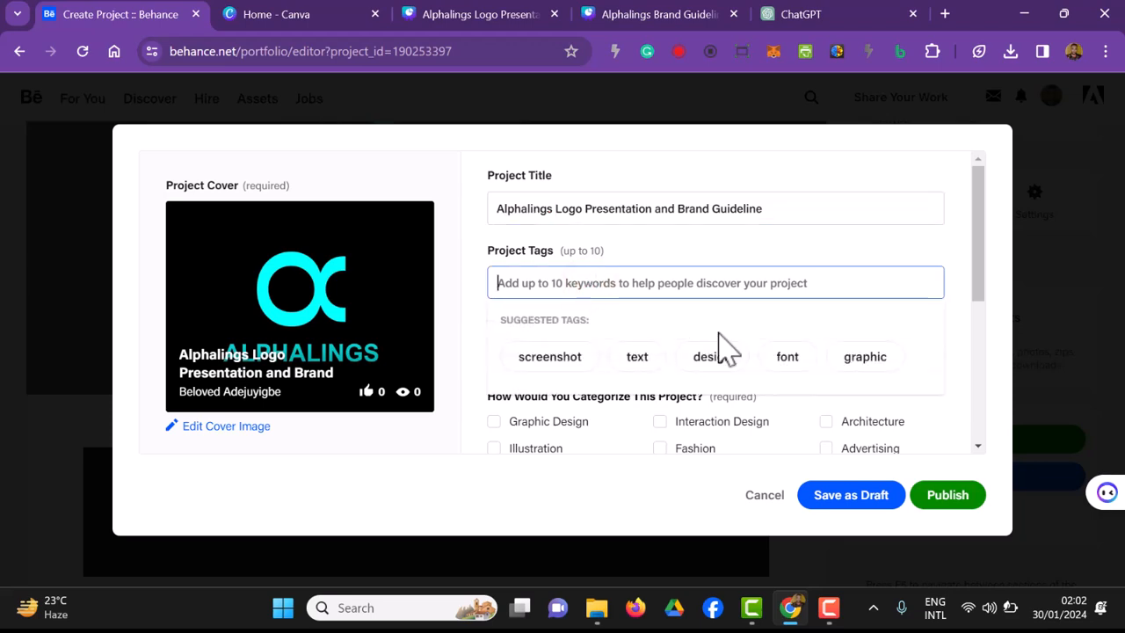
{"action": "scroll", "coordinate": [724, 343], "scroll_direction": "down", "scroll_amount": 1}
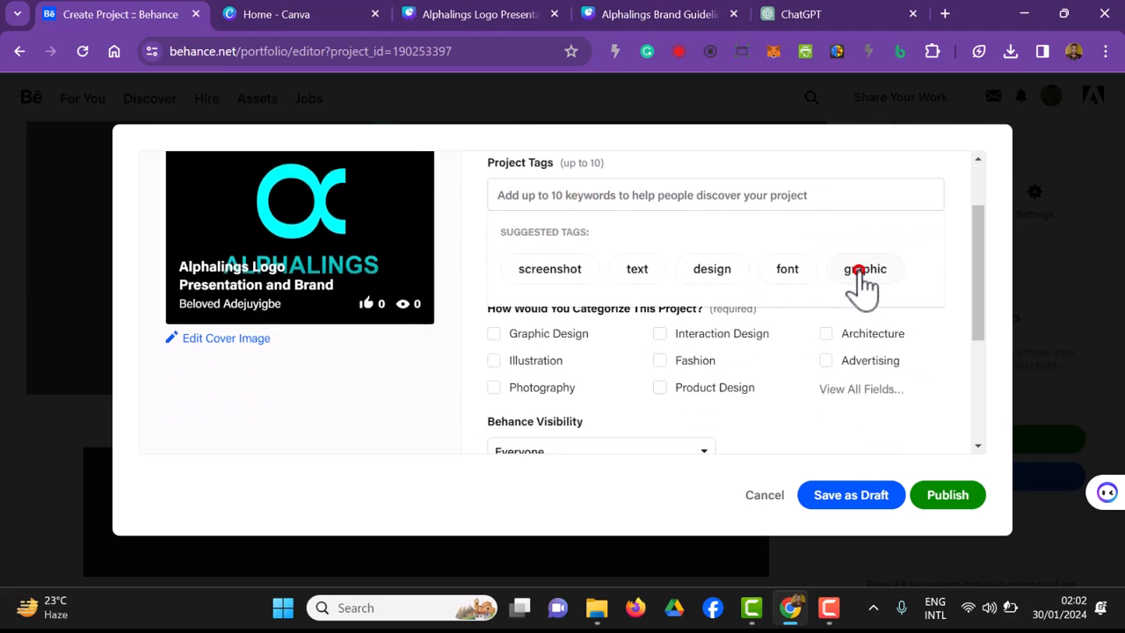
{"action": "left_click", "coordinate": [860, 272]}
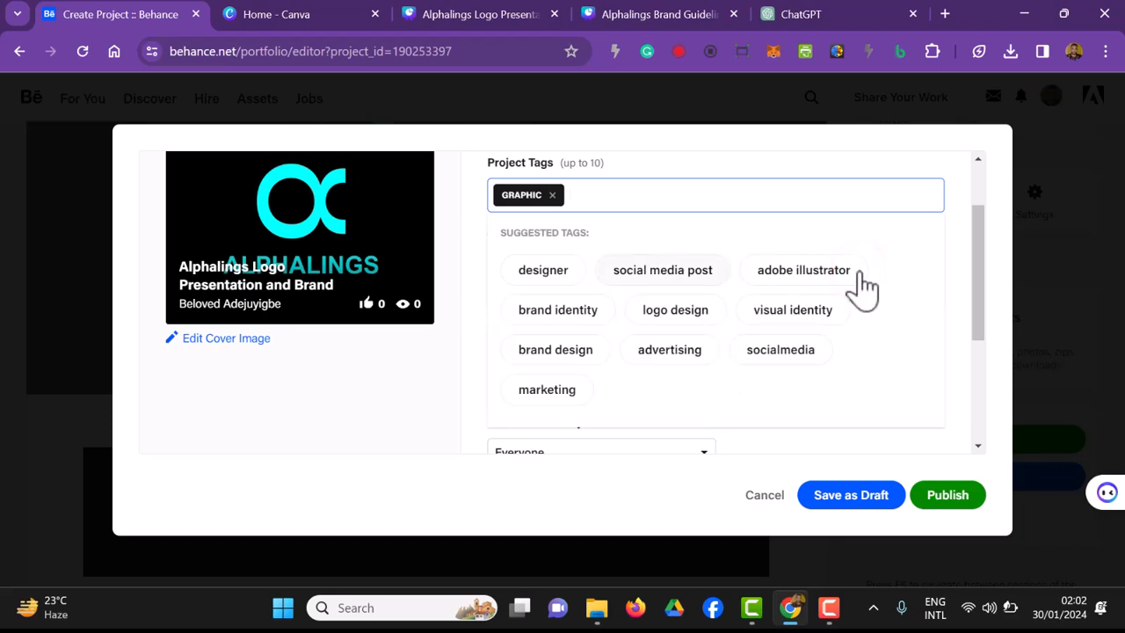
{"action": "left_click", "coordinate": [705, 318]}
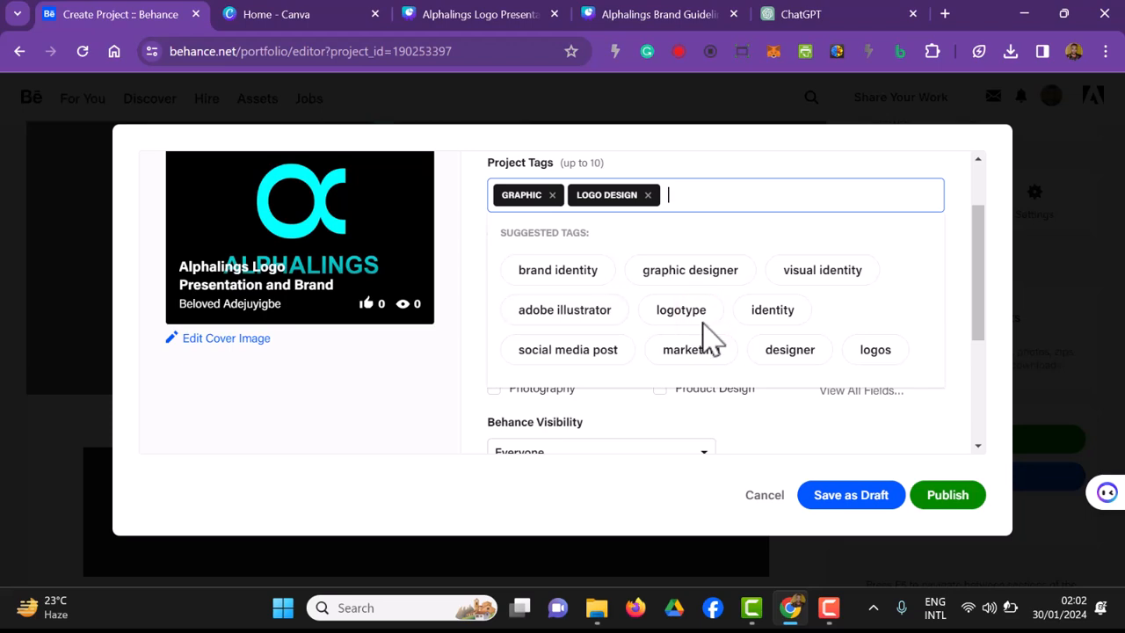
{"action": "left_click", "coordinate": [703, 348]}
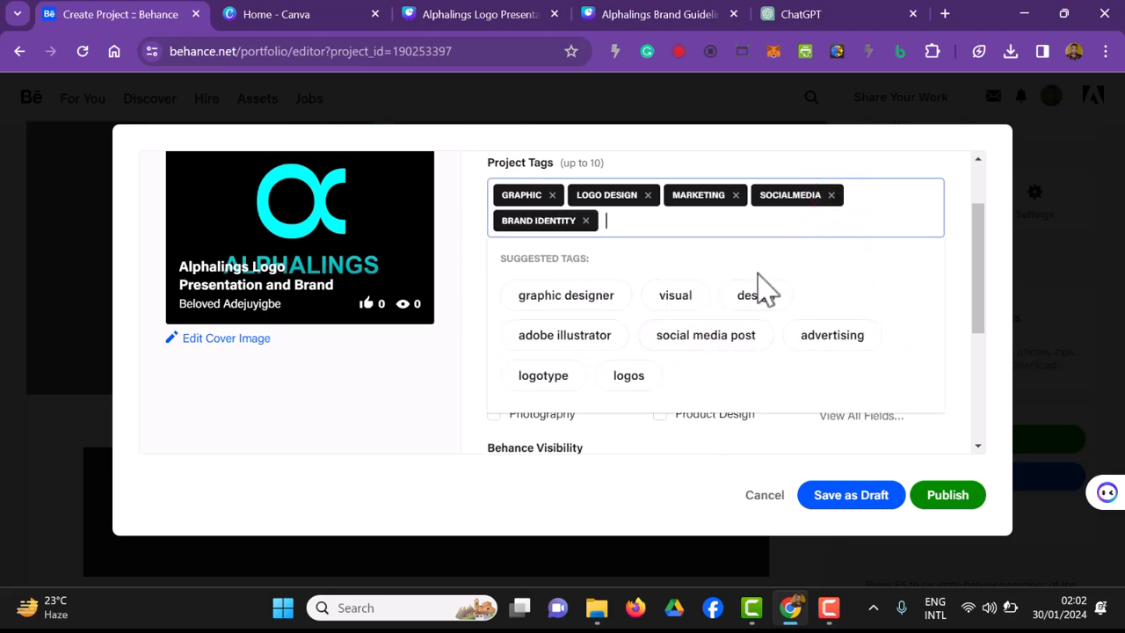
{"action": "left_click", "coordinate": [738, 296]}
{"action": "left_click", "coordinate": [682, 299]}
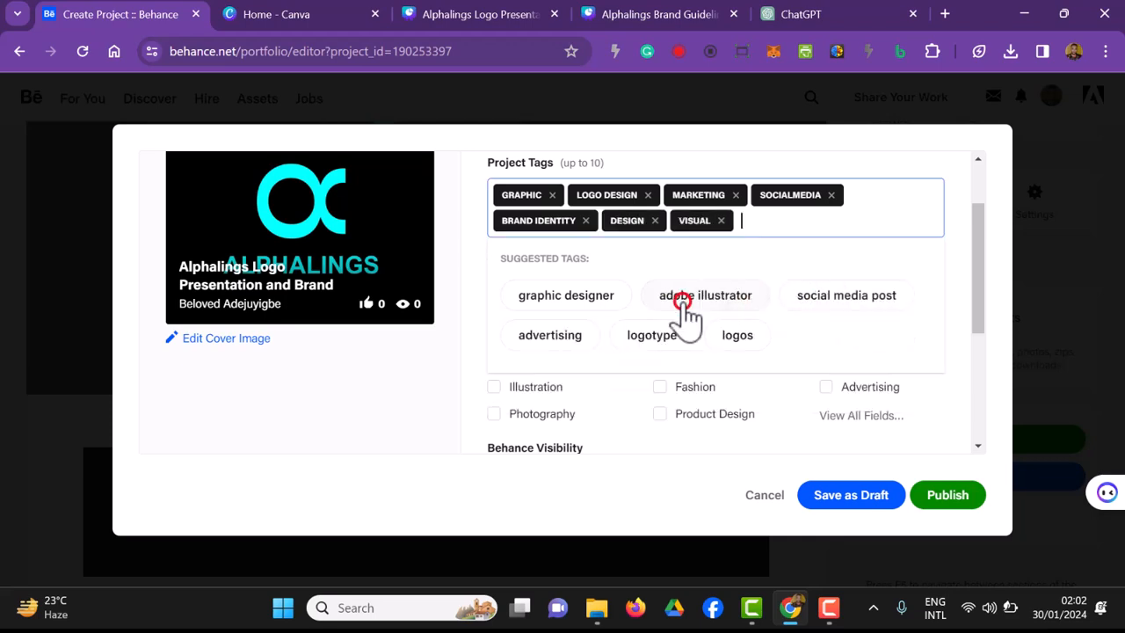
{"action": "left_click", "coordinate": [771, 299]}
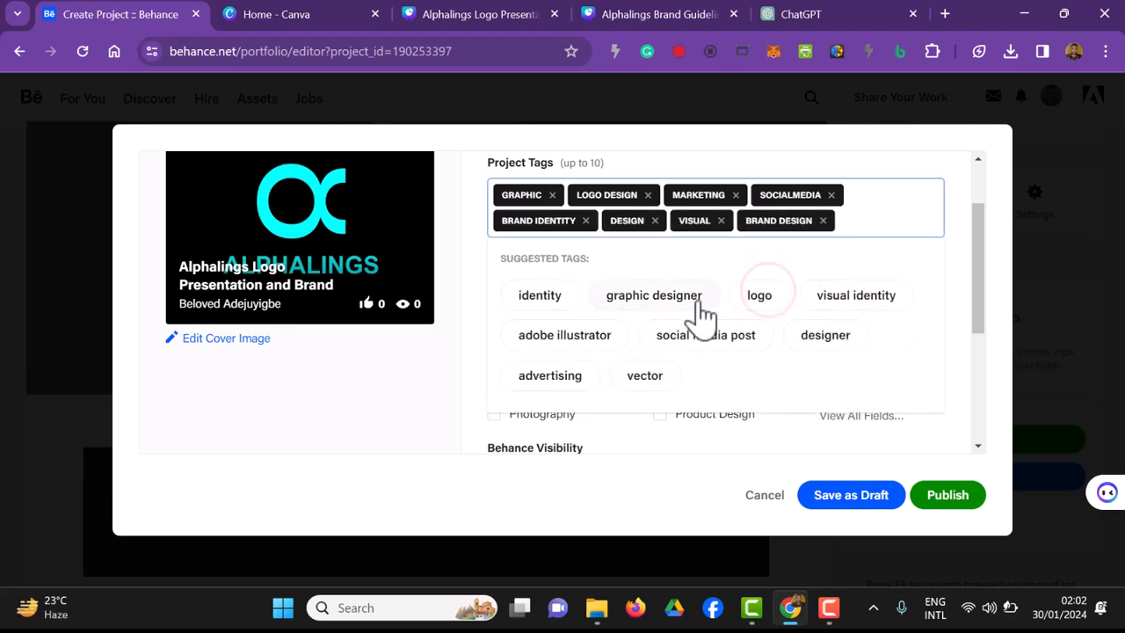
{"action": "left_click", "coordinate": [655, 300]}
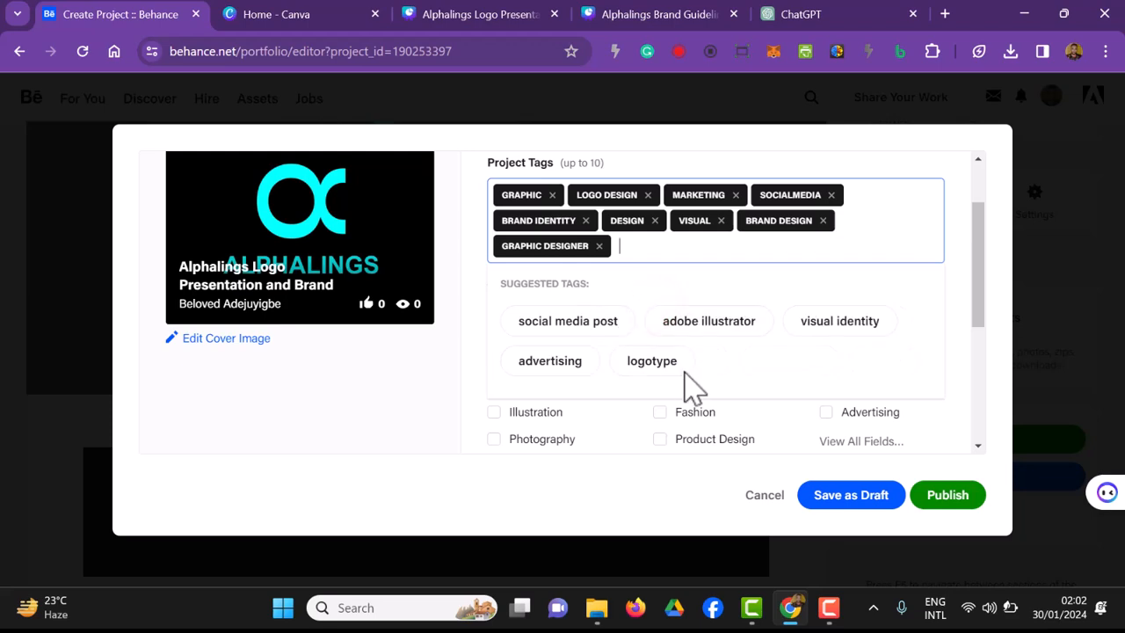
{"action": "left_click", "coordinate": [664, 362]}
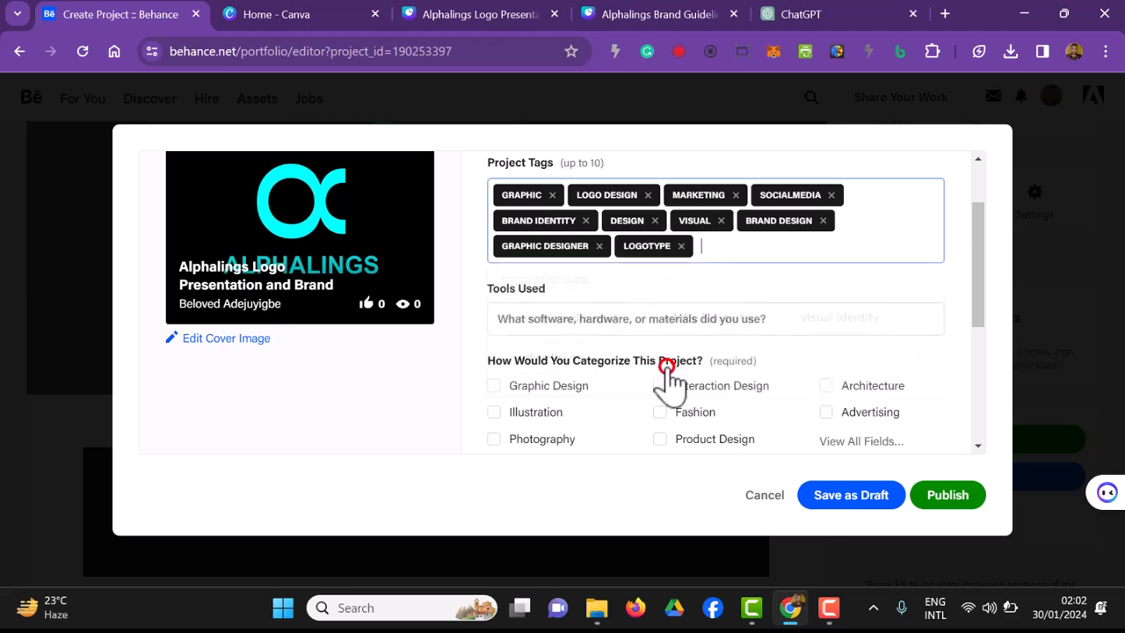
Step: Add Canva and CorelDRAW X5 as the tools used for the project
{"action": "left_click", "coordinate": [633, 322]}
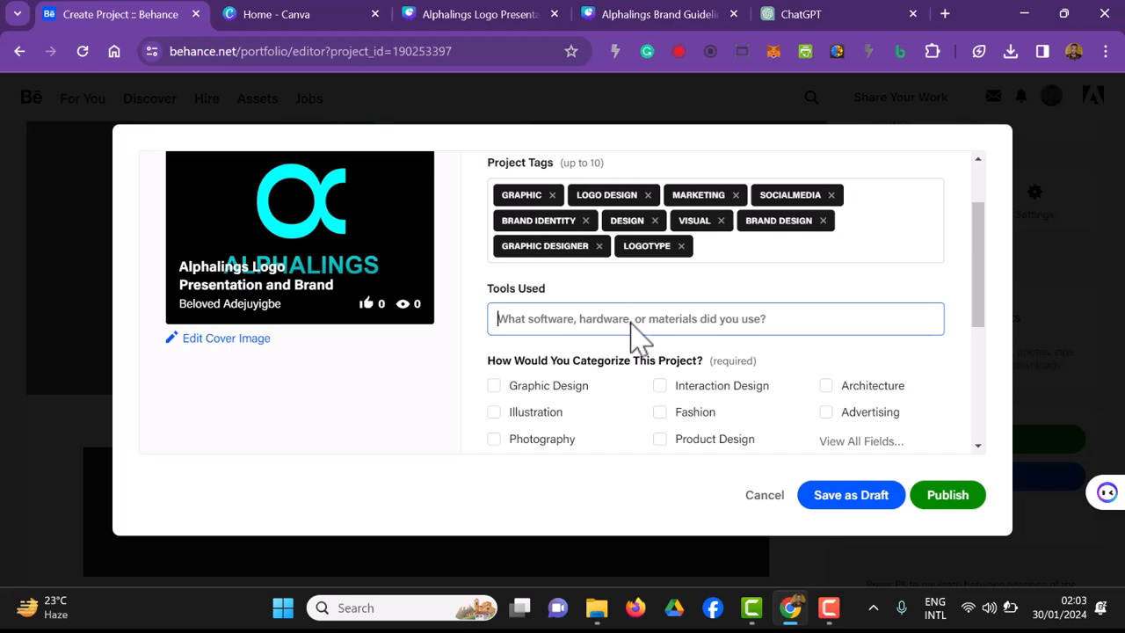
{"action": "type", "text": "Canva"}
{"action": "key", "text": "Return"}
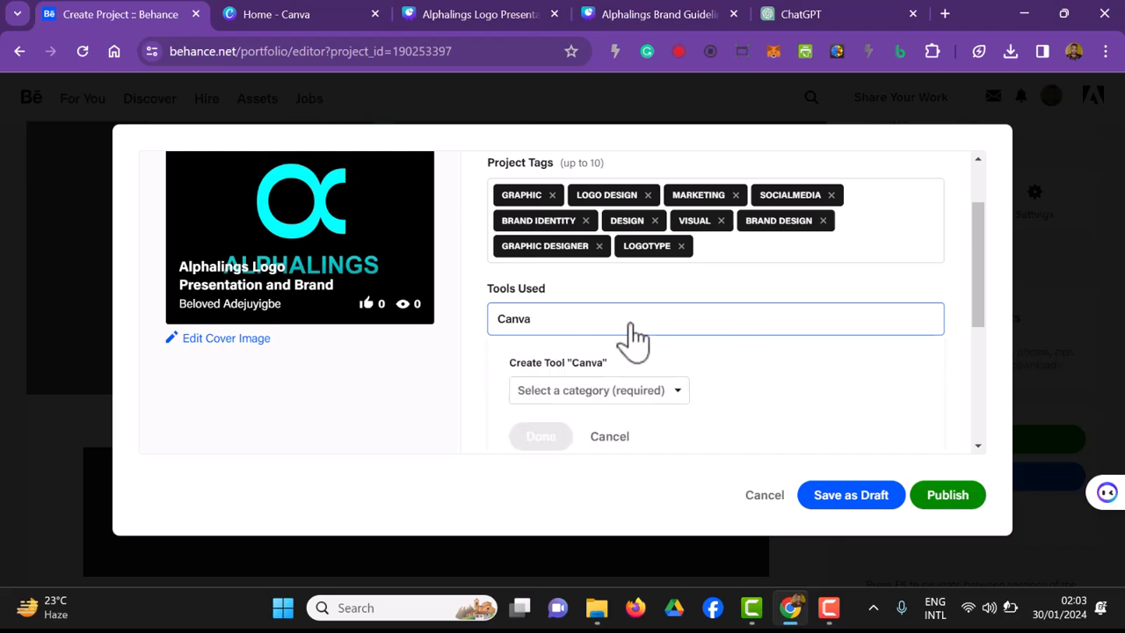
{"action": "left_click", "coordinate": [630, 324]}
{"action": "left_click", "coordinate": [603, 352]}
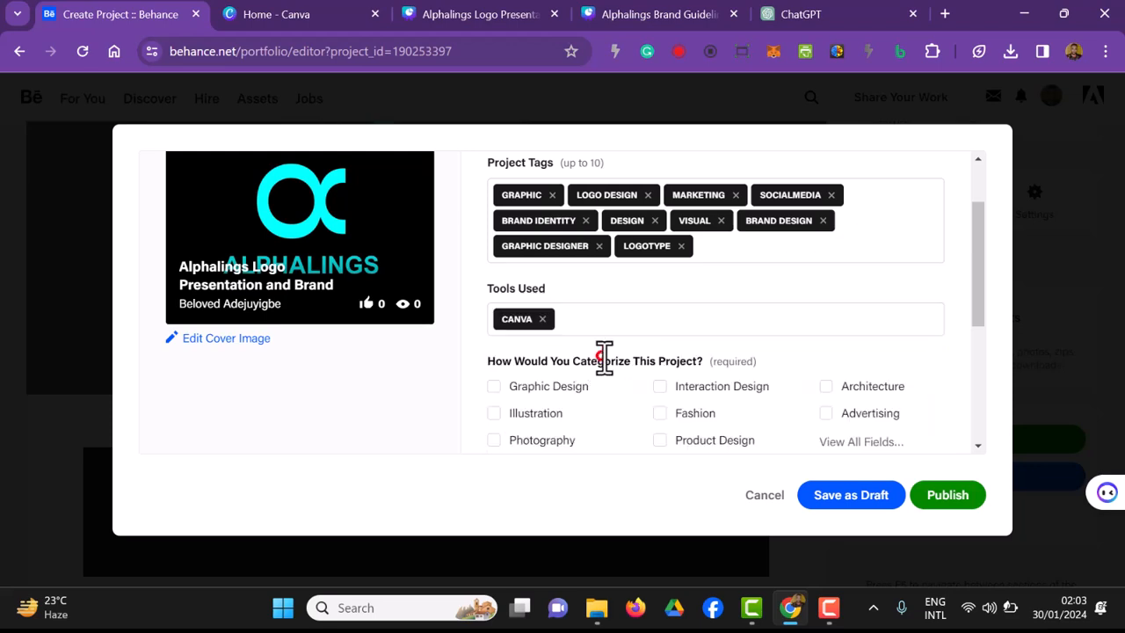
{"action": "type", "text": "CorelD"}
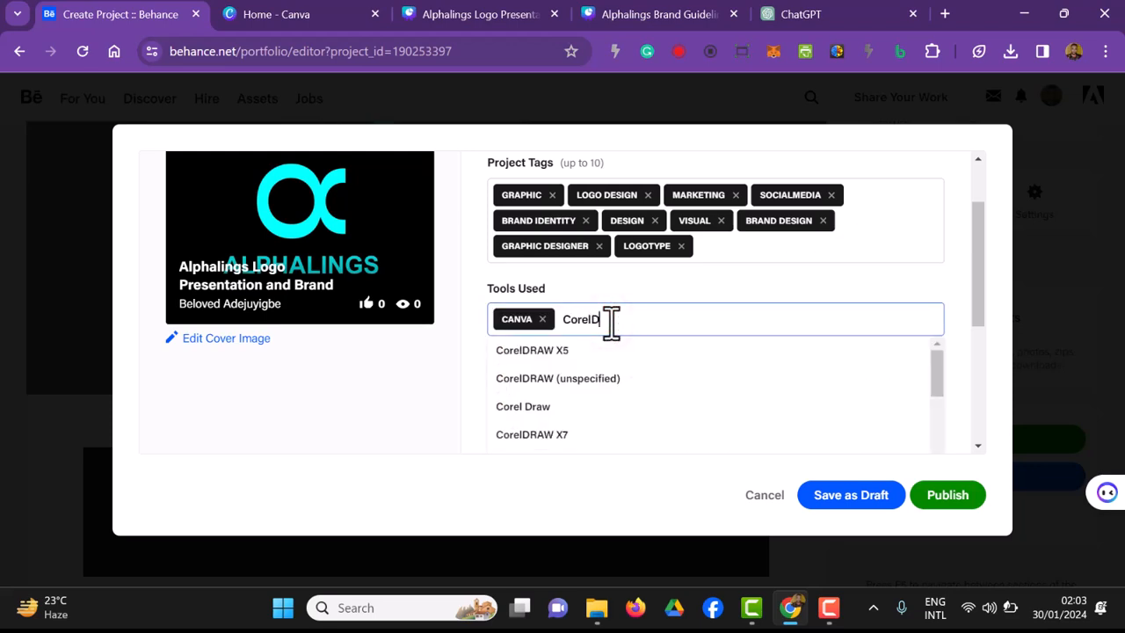
{"action": "type", "text": "R"}
{"action": "left_click", "coordinate": [552, 352]}
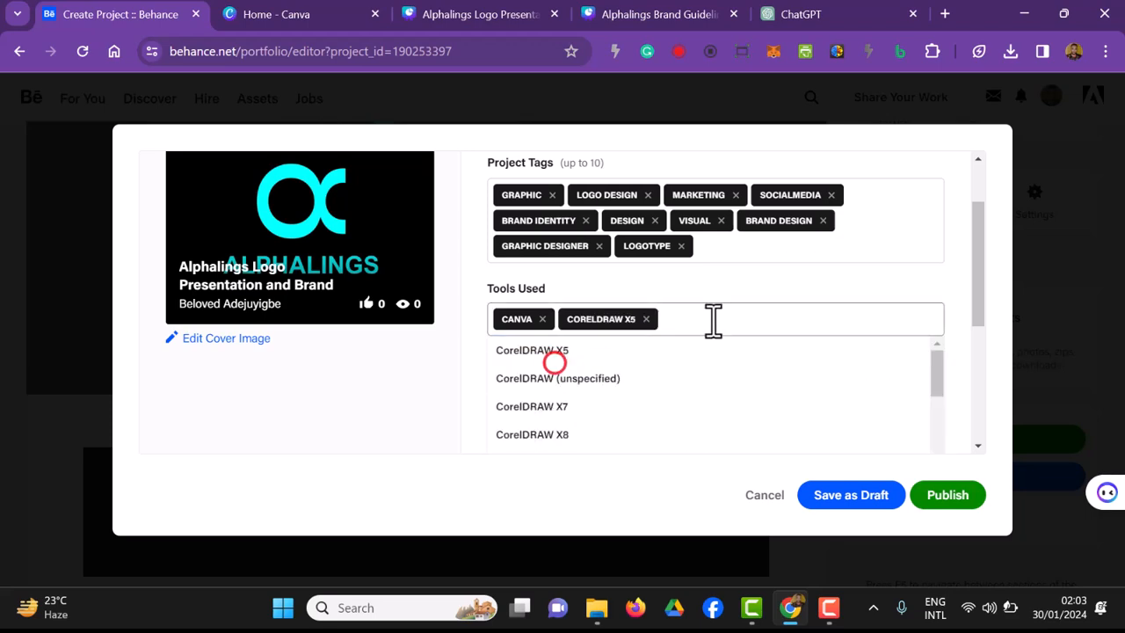
Step: Add Adobe Photoshop to the project's tools used
{"action": "left_click", "coordinate": [712, 321]}
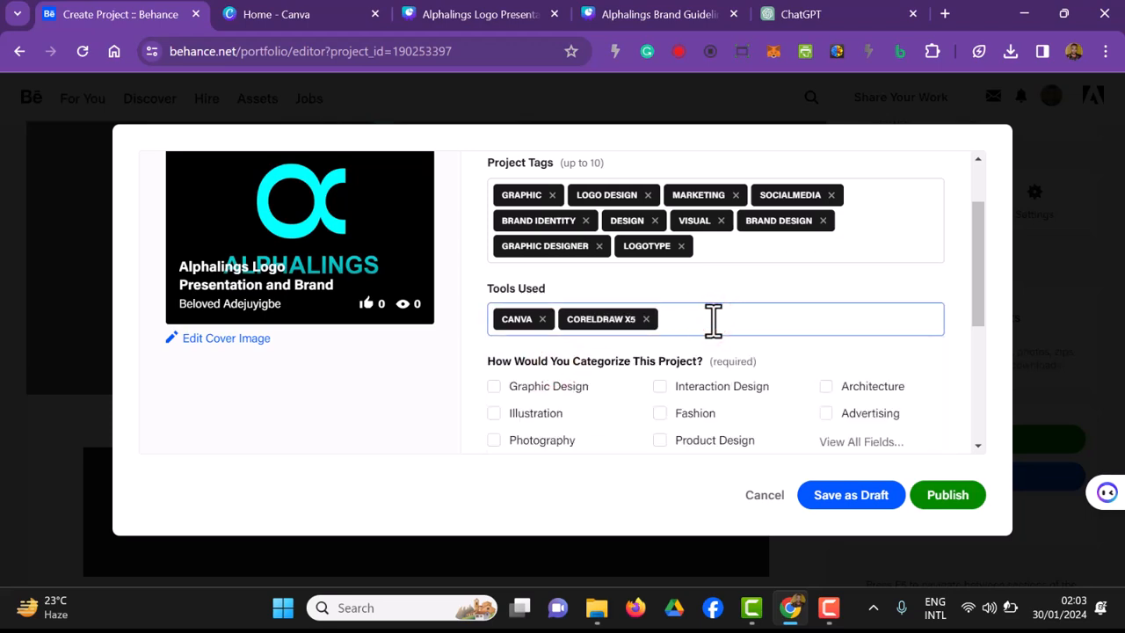
{"action": "type", "text": "Adobe Phot"}
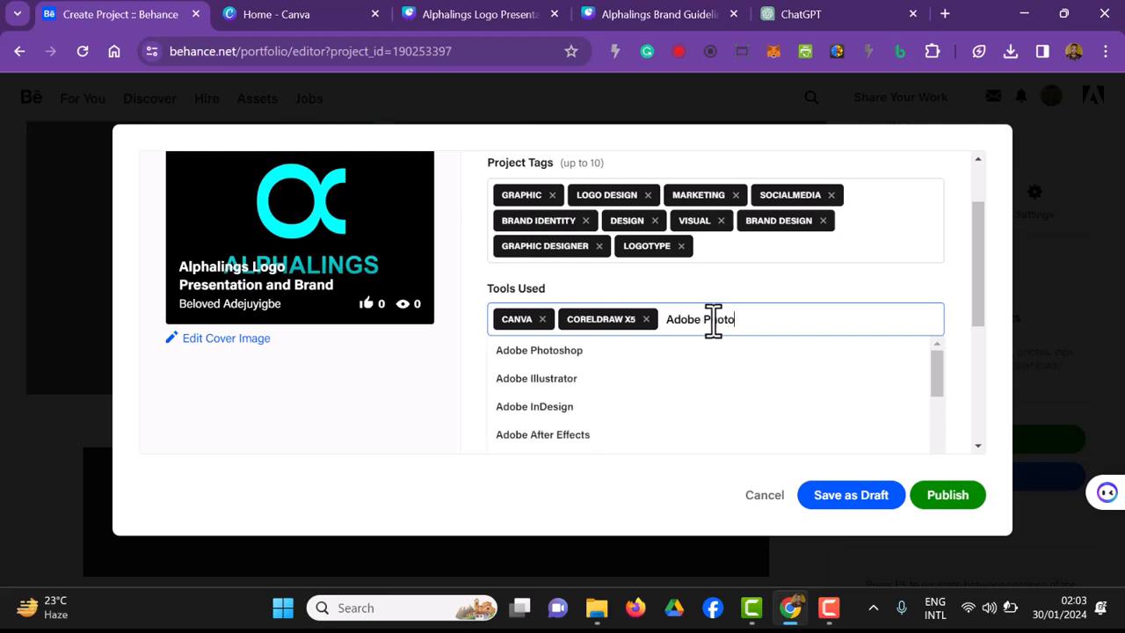
{"action": "type", "text": "o"}
{"action": "left_click", "coordinate": [693, 359]}
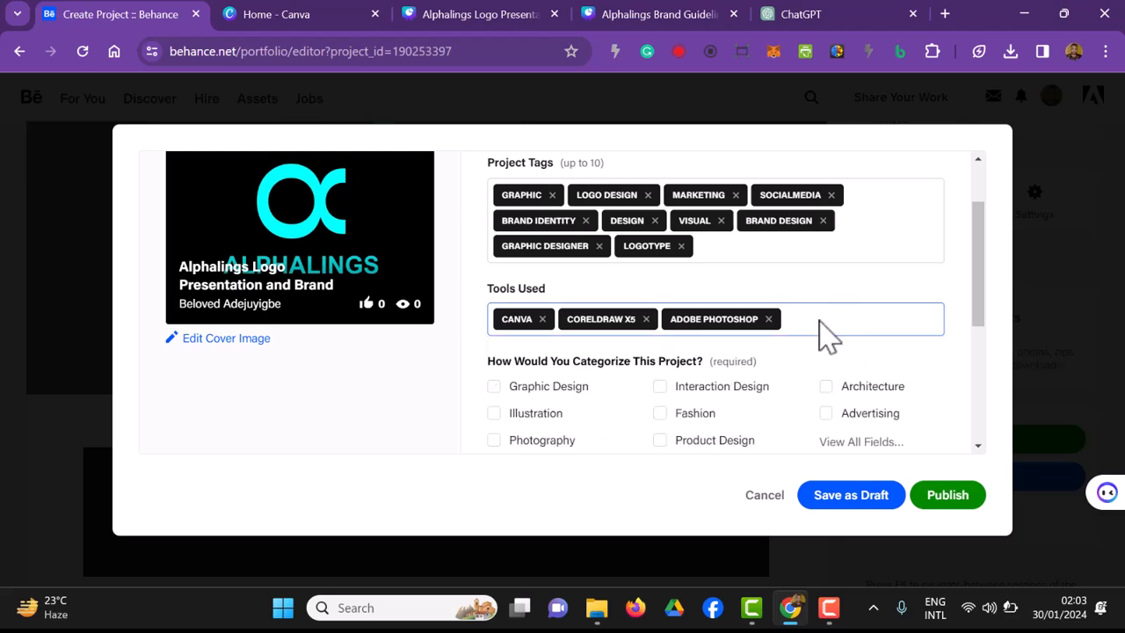
Step: Categorize the project as Graphic Design and publish it
{"action": "scroll", "coordinate": [826, 334], "scroll_direction": "down", "scroll_amount": 1}
{"action": "left_click", "coordinate": [506, 301]}
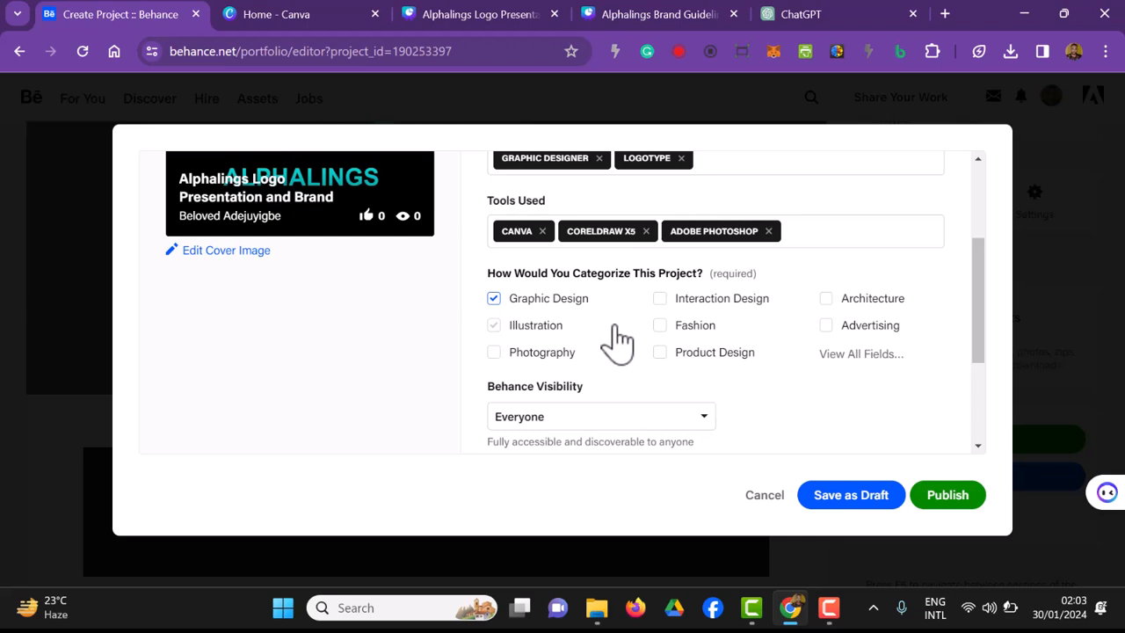
{"action": "scroll", "coordinate": [616, 341], "scroll_direction": "down", "scroll_amount": 2}
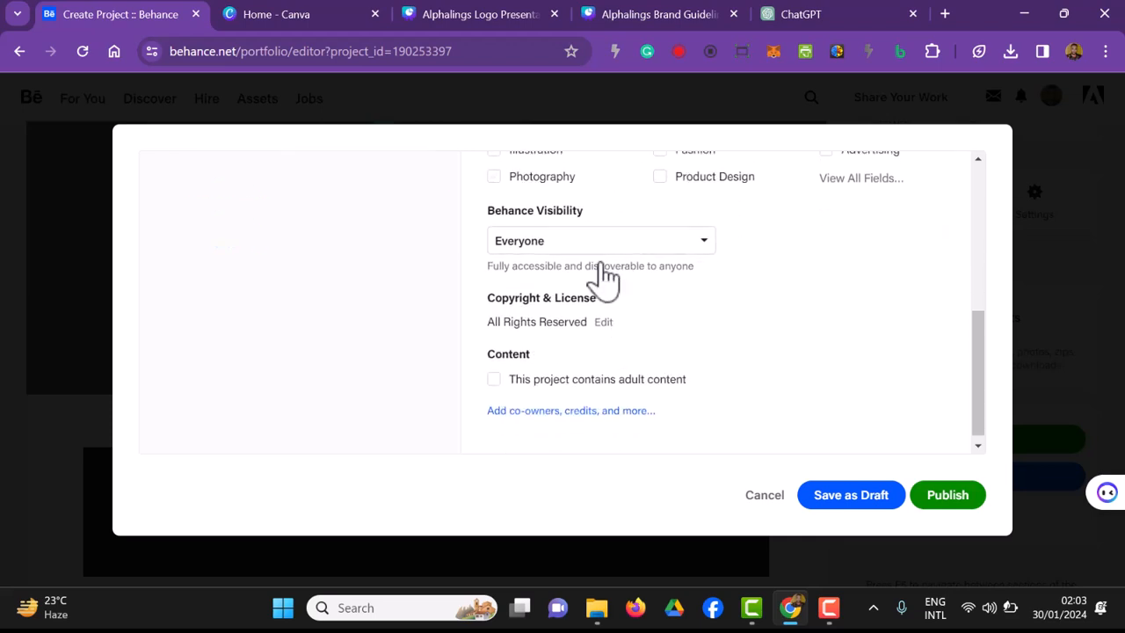
{"action": "scroll", "coordinate": [598, 290], "scroll_direction": "down", "scroll_amount": 1}
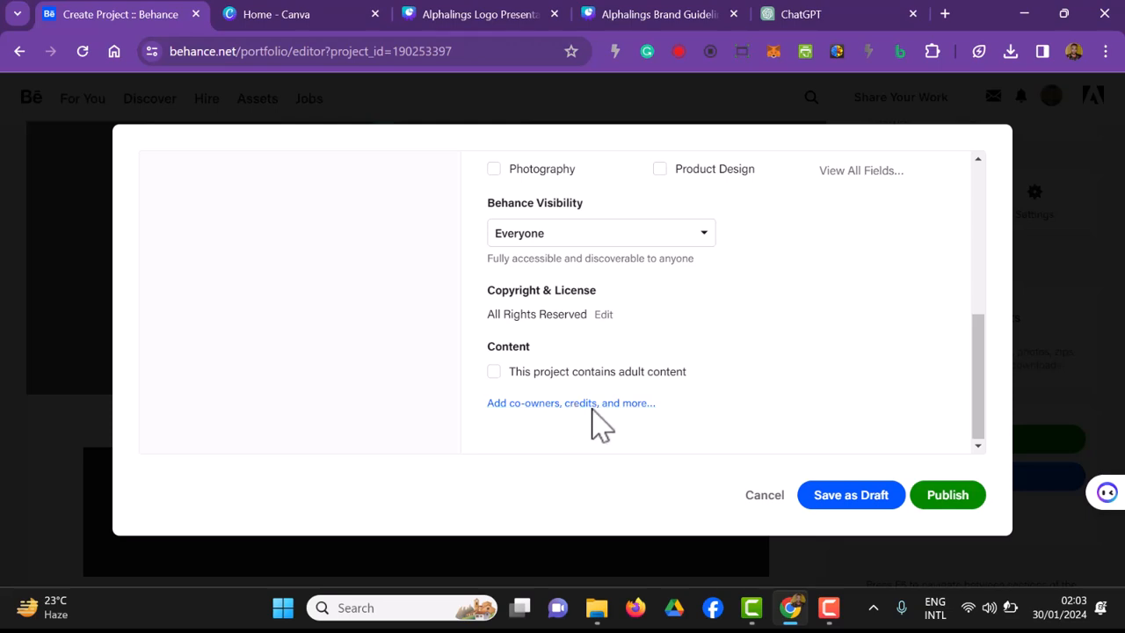
{"action": "left_click", "coordinate": [953, 497]}
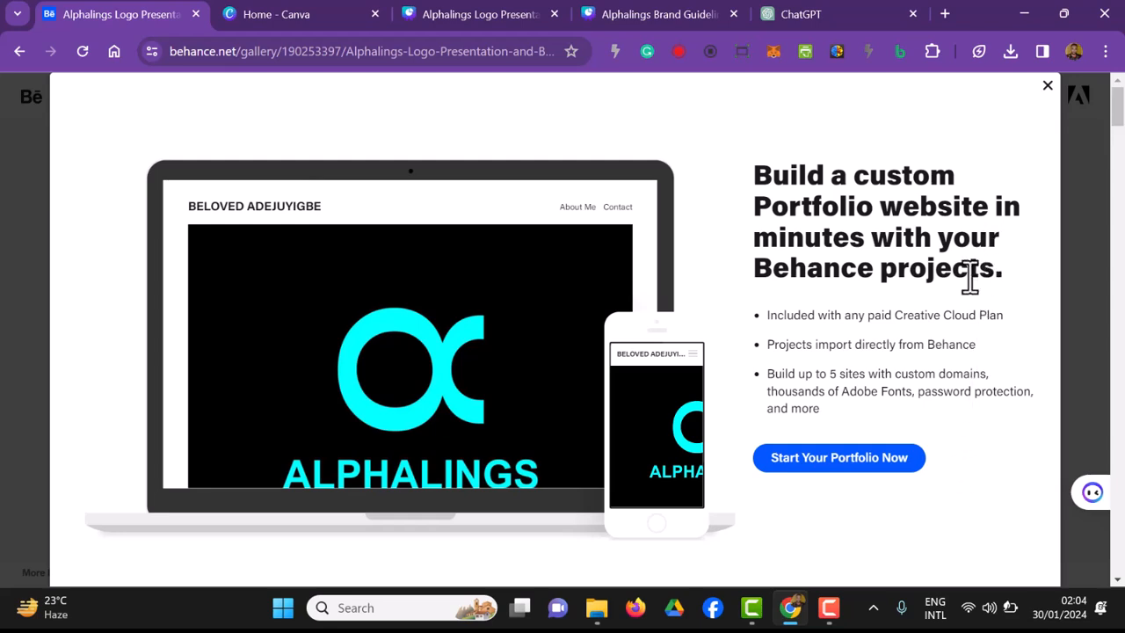
Step: Open the Adobe Portfolio website offer and return to the published Behance project
{"action": "left_click", "coordinate": [833, 471]}
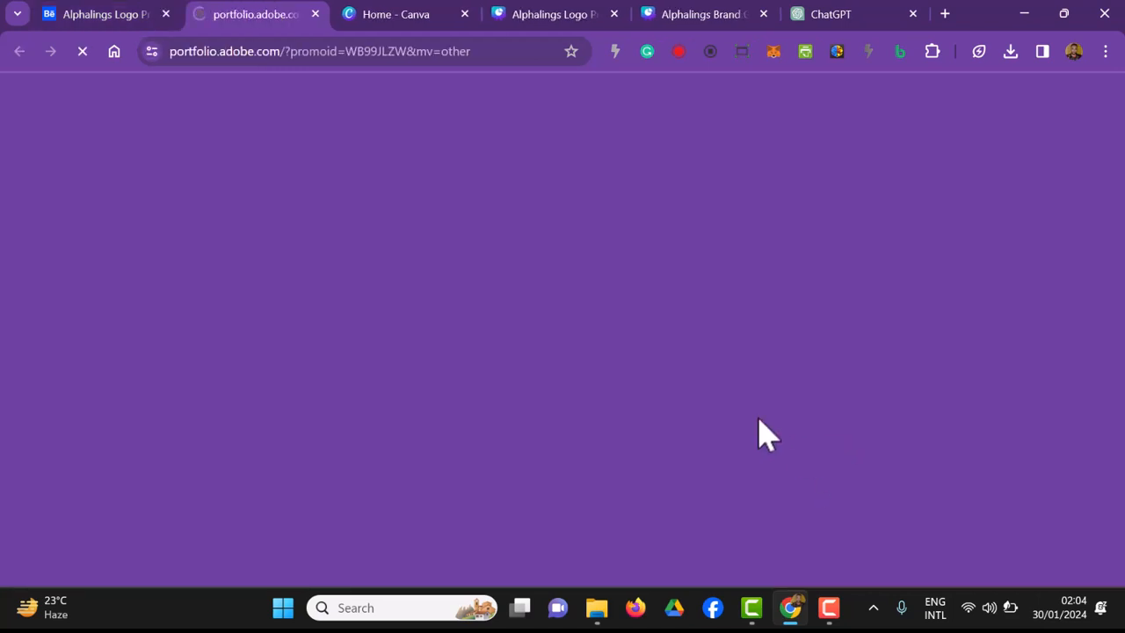
{"action": "left_click", "coordinate": [109, 19]}
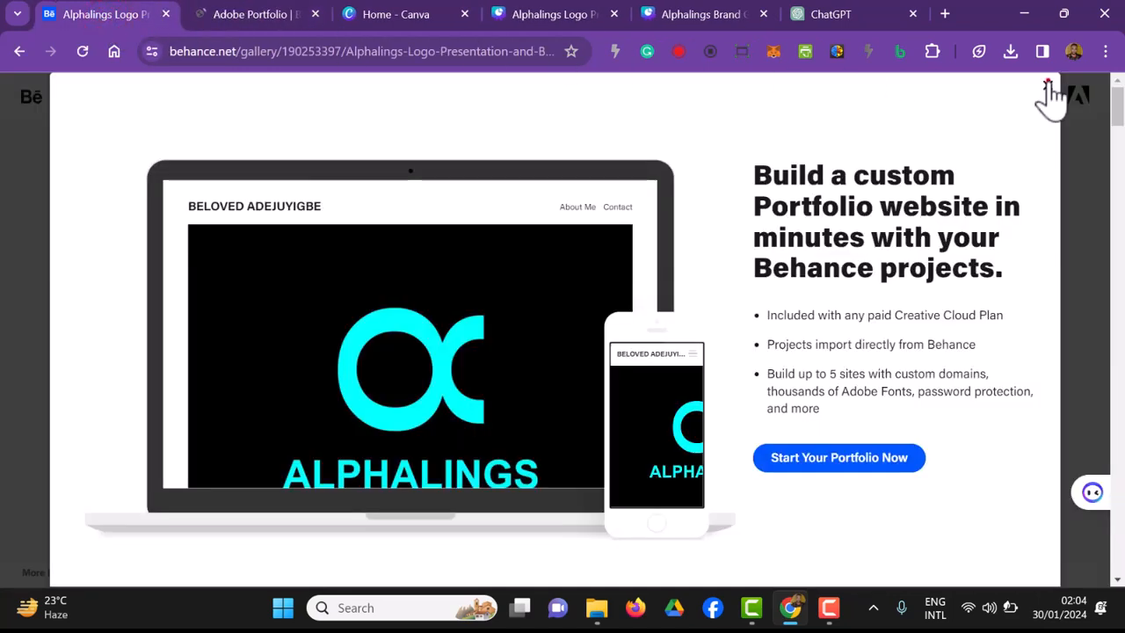
Step: Dismiss the portfolio website offer, examine the project's Facebook share preview, and close the sharing windows without posting
{"action": "left_click", "coordinate": [1047, 82]}
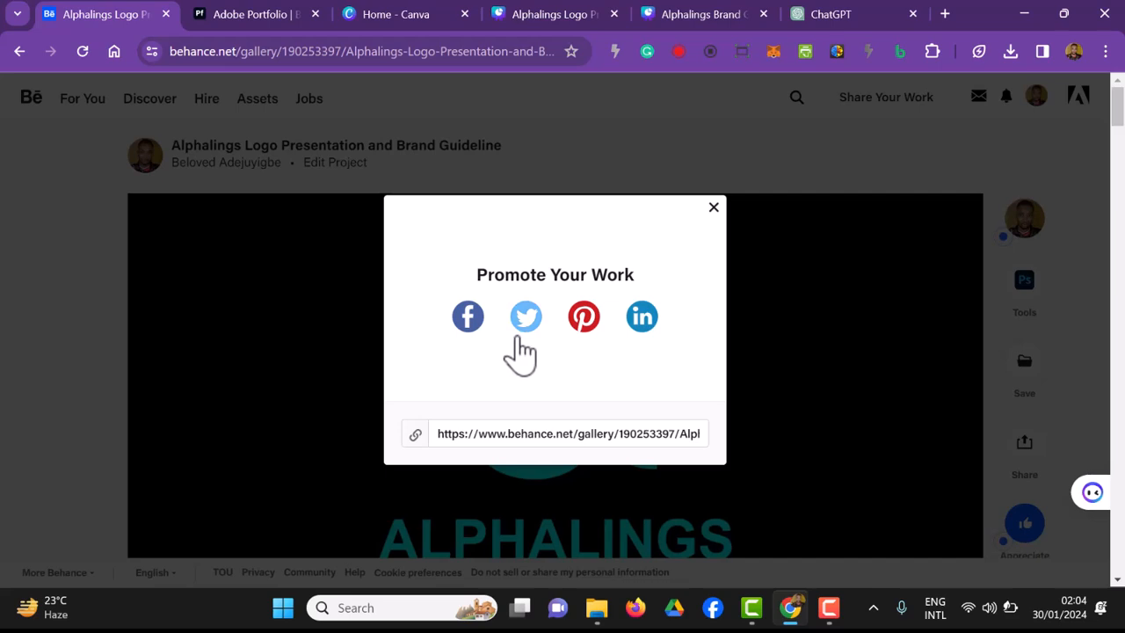
{"action": "left_click", "coordinate": [468, 318]}
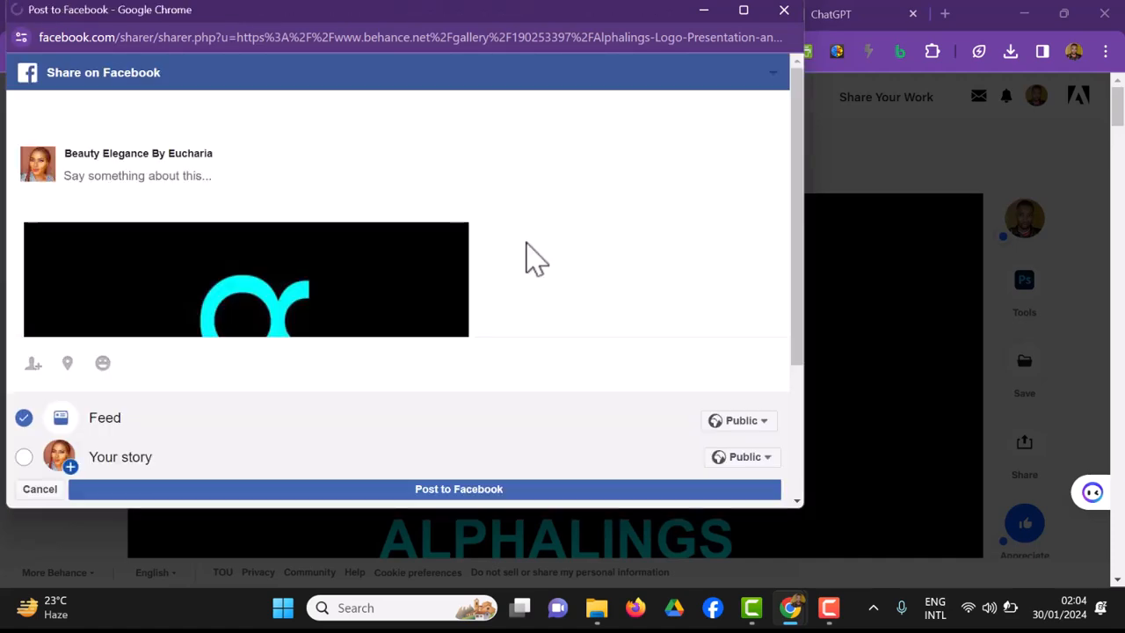
{"action": "scroll", "coordinate": [526, 243], "scroll_direction": "down", "scroll_amount": 3}
{"action": "scroll", "coordinate": [526, 243], "scroll_direction": "up", "scroll_amount": 2}
{"action": "scroll", "coordinate": [527, 242], "scroll_direction": "down", "scroll_amount": 2}
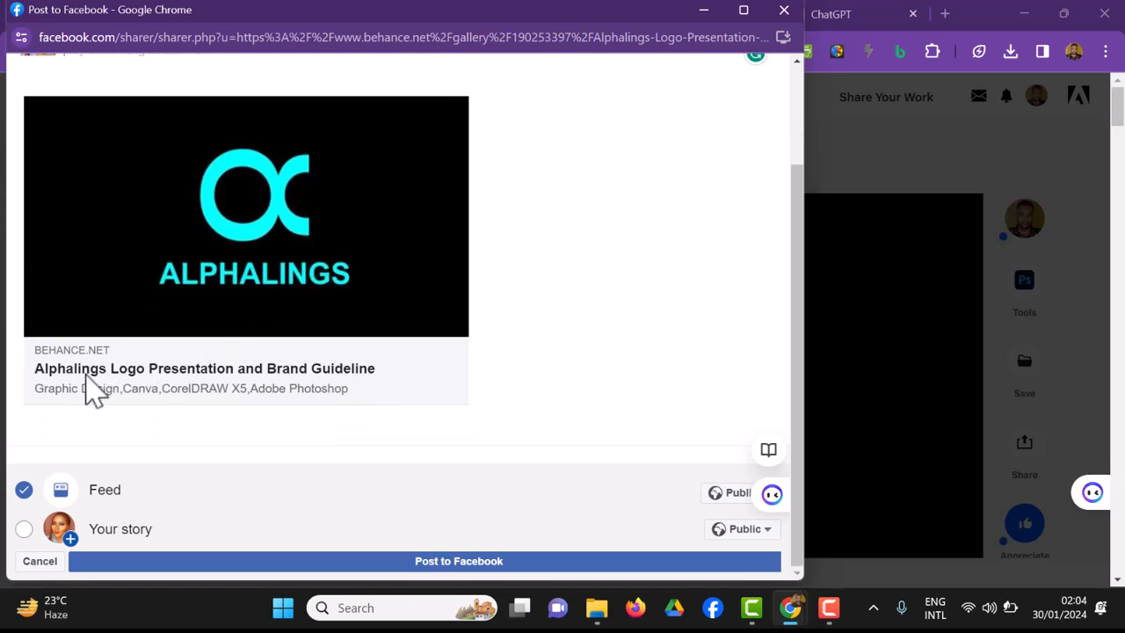
{"action": "scroll", "coordinate": [85, 376], "scroll_direction": "up", "scroll_amount": 1}
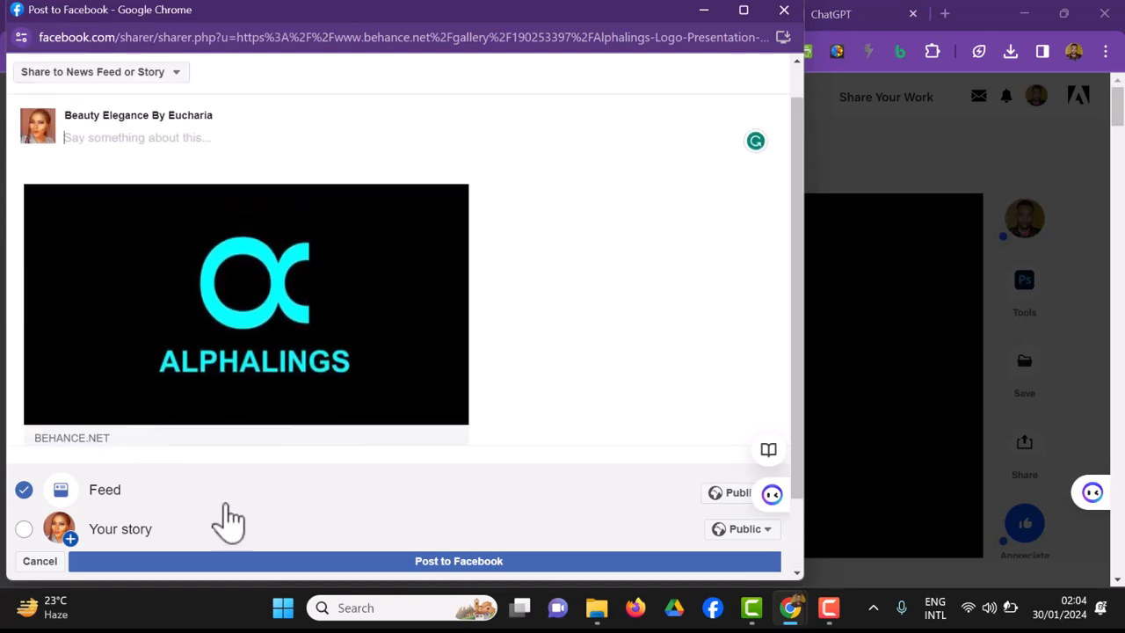
{"action": "left_click", "coordinate": [784, 10]}
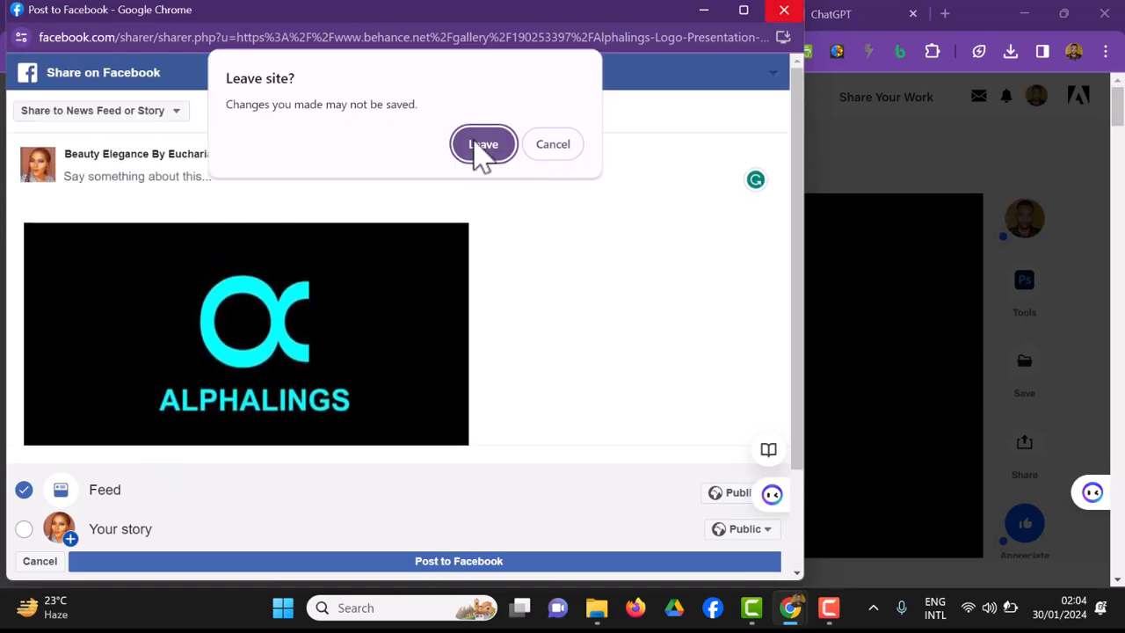
{"action": "left_click", "coordinate": [475, 139]}
{"action": "left_click", "coordinate": [714, 206]}
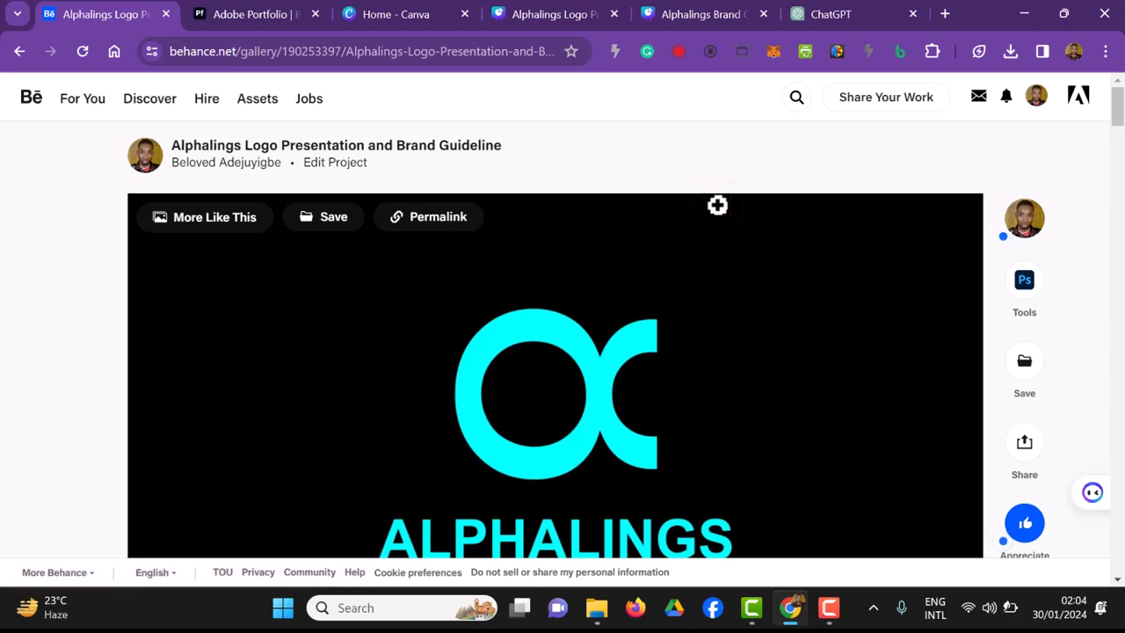
Step: Review the published project page and its link, checking the spacing between the logo, font, mockup and video sections
{"action": "scroll", "coordinate": [718, 205], "scroll_direction": "down", "scroll_amount": 1}
{"action": "left_click", "coordinate": [521, 55]}
{"action": "left_click", "coordinate": [518, 53]}
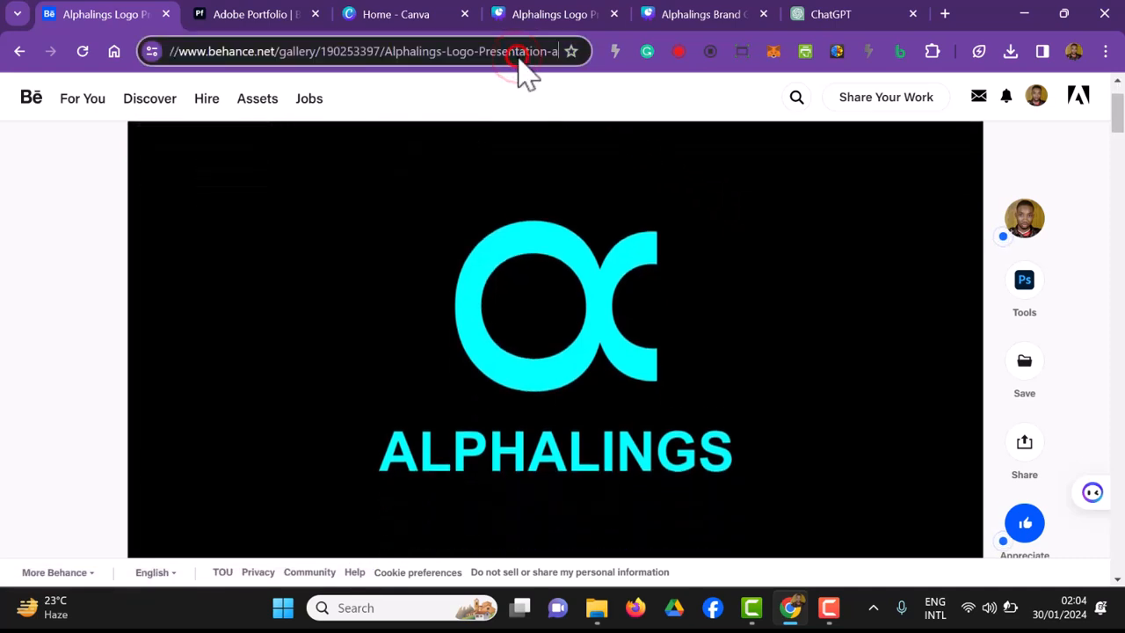
{"action": "left_click", "coordinate": [45, 334]}
{"action": "scroll", "coordinate": [751, 301], "scroll_direction": "down", "scroll_amount": 5}
{"action": "scroll", "coordinate": [757, 300], "scroll_direction": "down", "scroll_amount": 10}
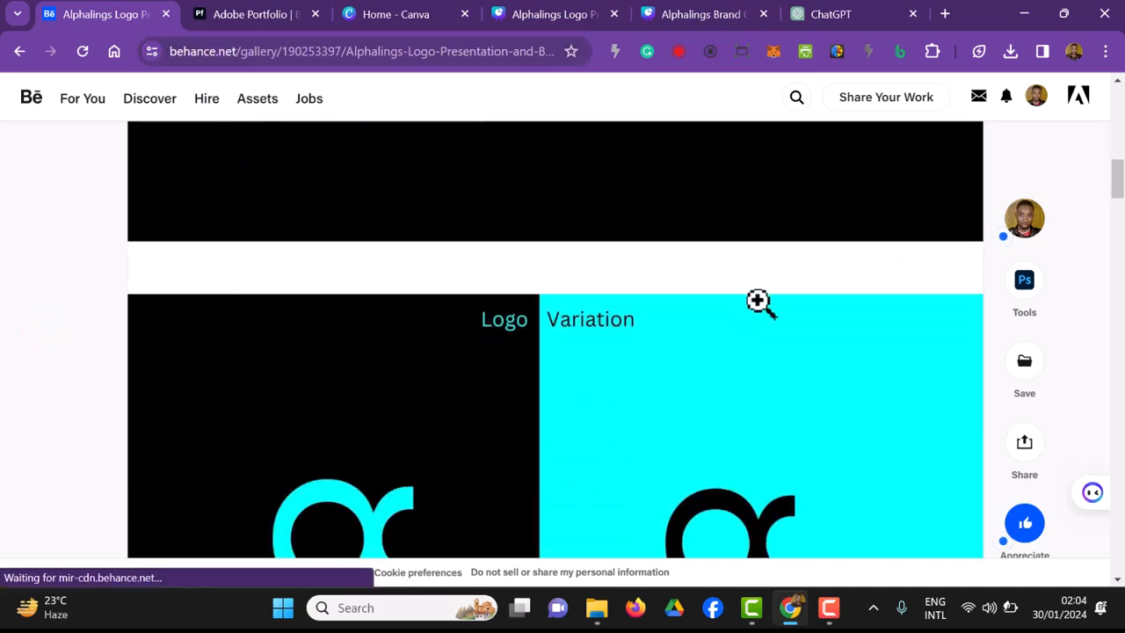
{"action": "scroll", "coordinate": [756, 300], "scroll_direction": "down", "scroll_amount": 10}
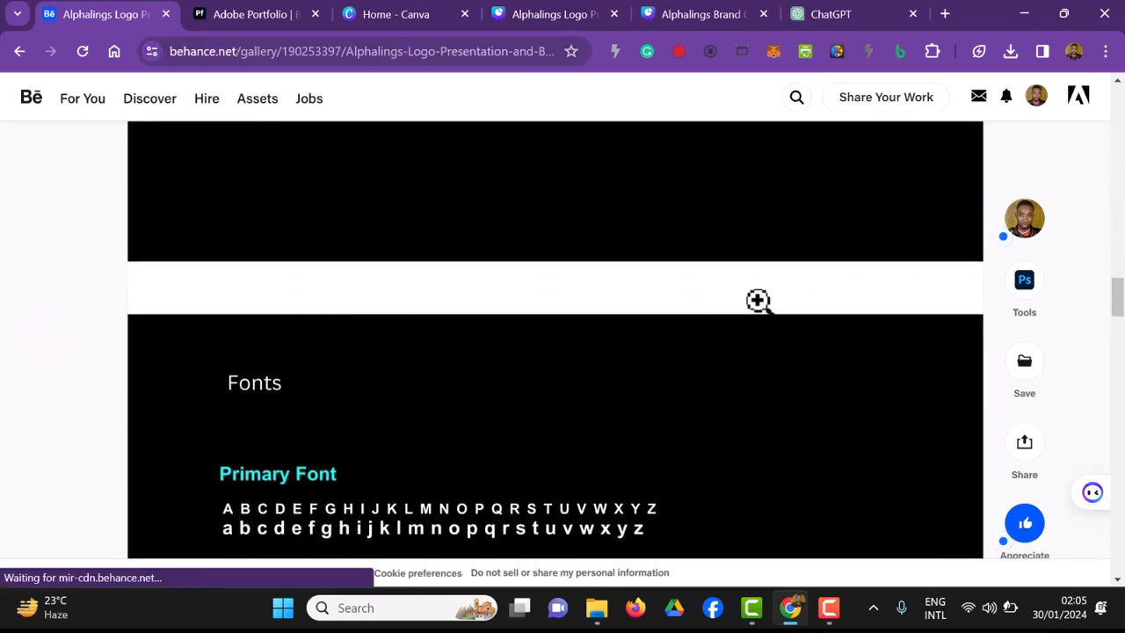
{"action": "scroll", "coordinate": [765, 318], "scroll_direction": "down", "scroll_amount": 10}
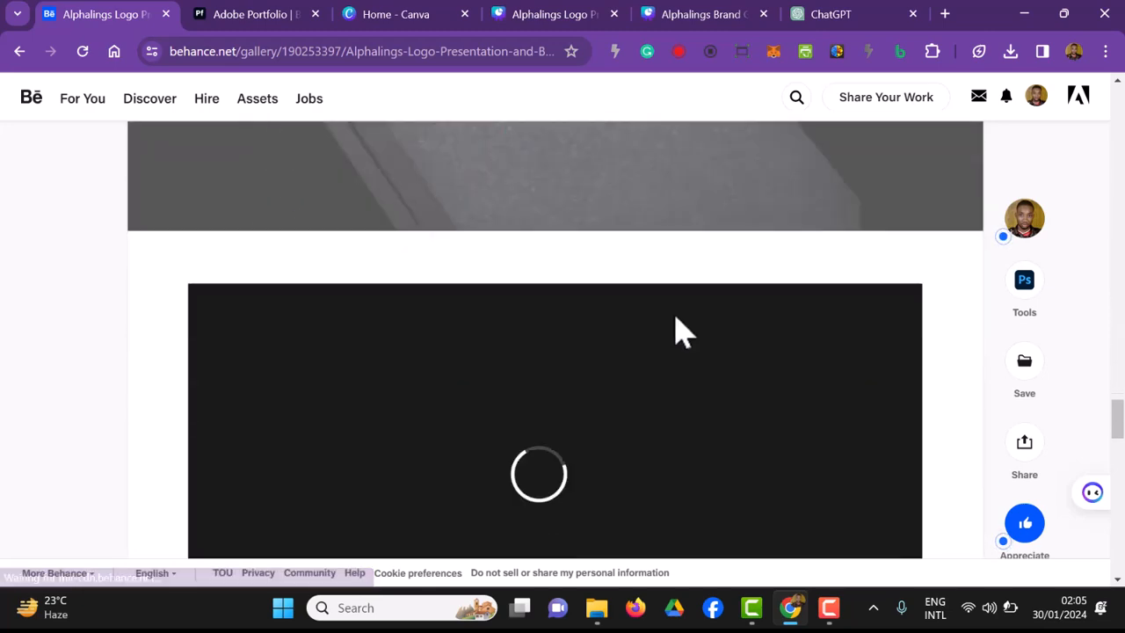
{"action": "scroll", "coordinate": [589, 345], "scroll_direction": "up", "scroll_amount": 10}
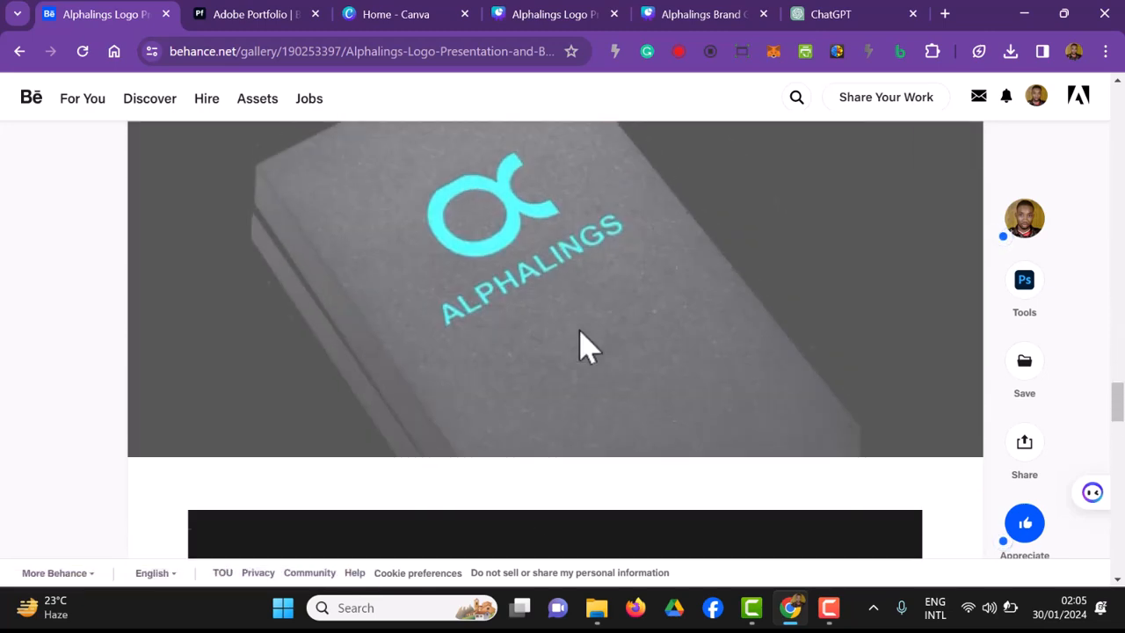
{"action": "scroll", "coordinate": [593, 263], "scroll_direction": "up", "scroll_amount": 15}
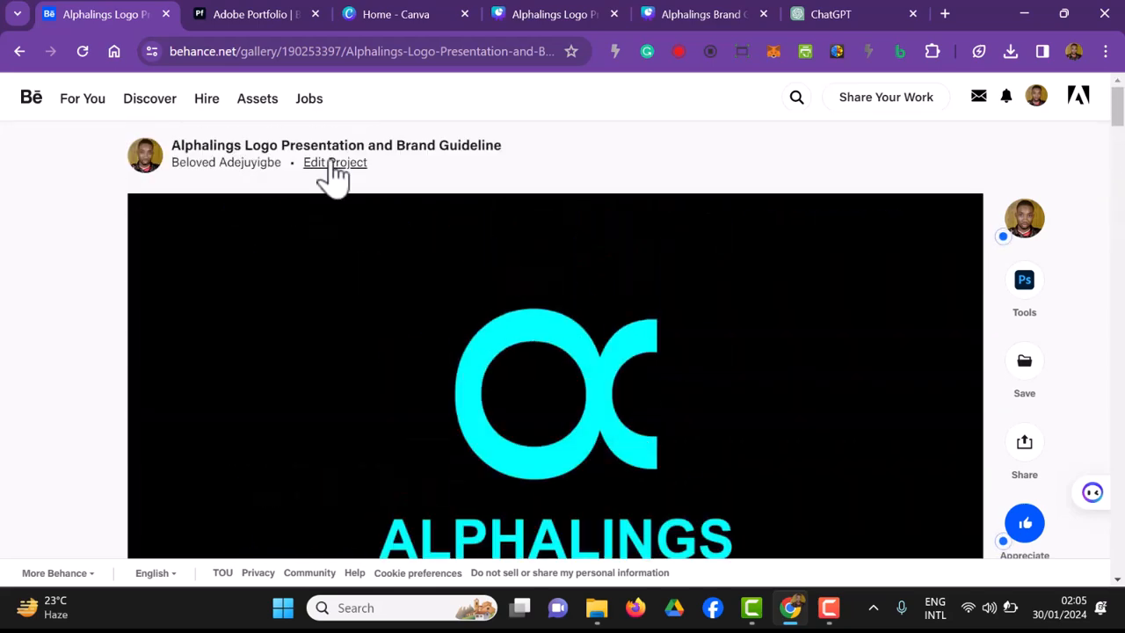
Step: Open the published project for editing, set its content spacing to 0 px and save the style
{"action": "left_click", "coordinate": [331, 164]}
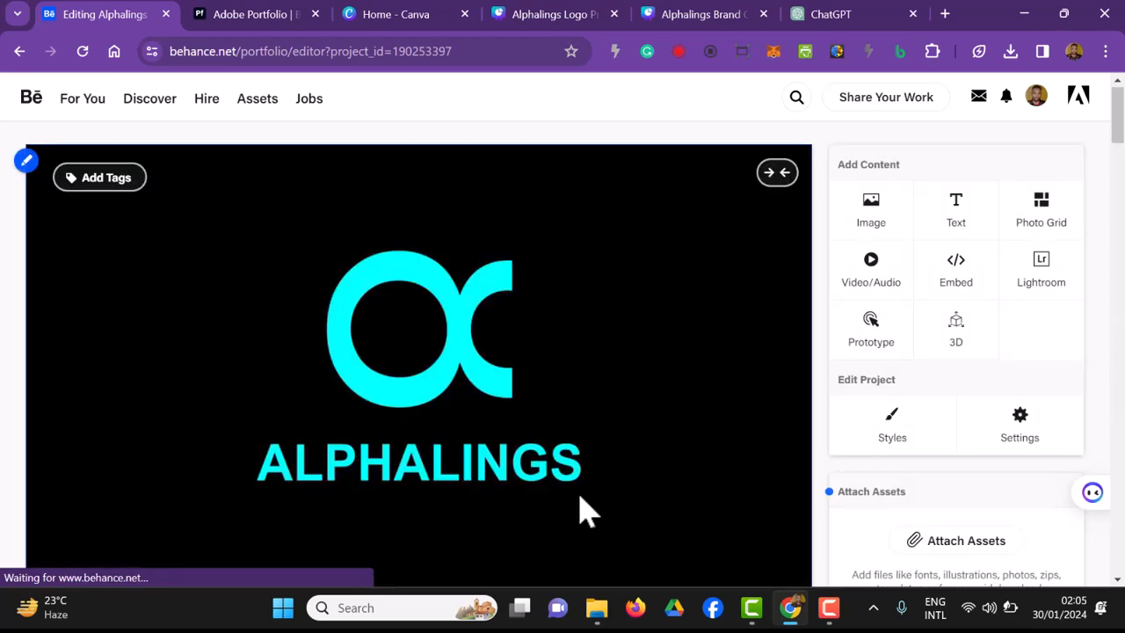
{"action": "scroll", "coordinate": [578, 509], "scroll_direction": "down", "scroll_amount": 3}
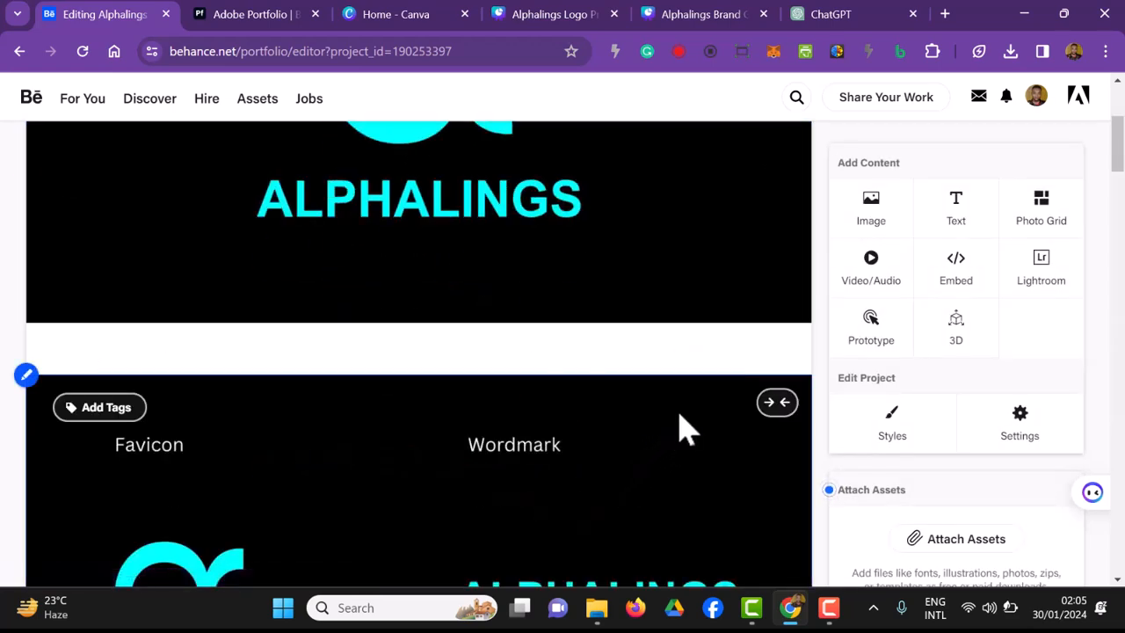
{"action": "mouse_move", "coordinate": [687, 376]}
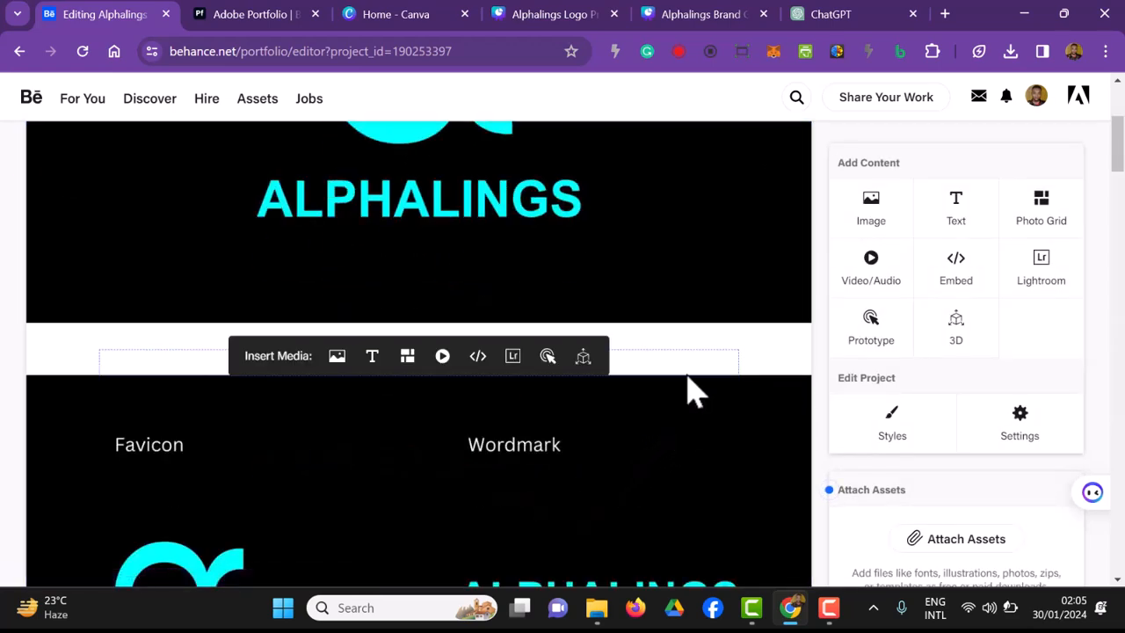
{"action": "left_click", "coordinate": [902, 423]}
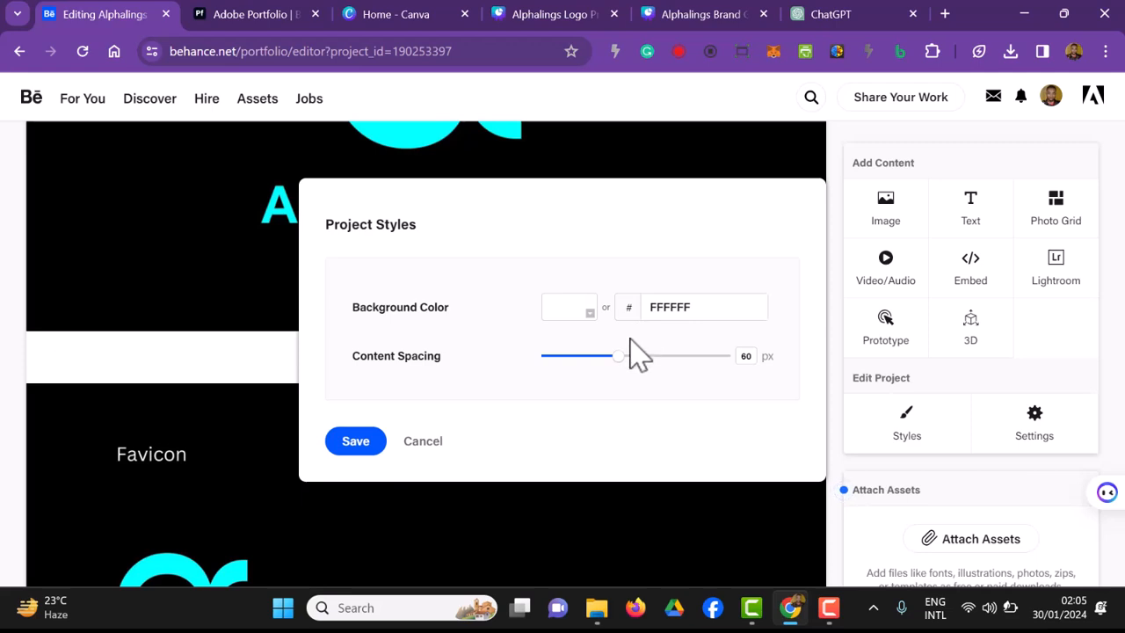
{"action": "left_click_drag", "start_coordinate": [619, 358], "coordinate": [508, 373]}
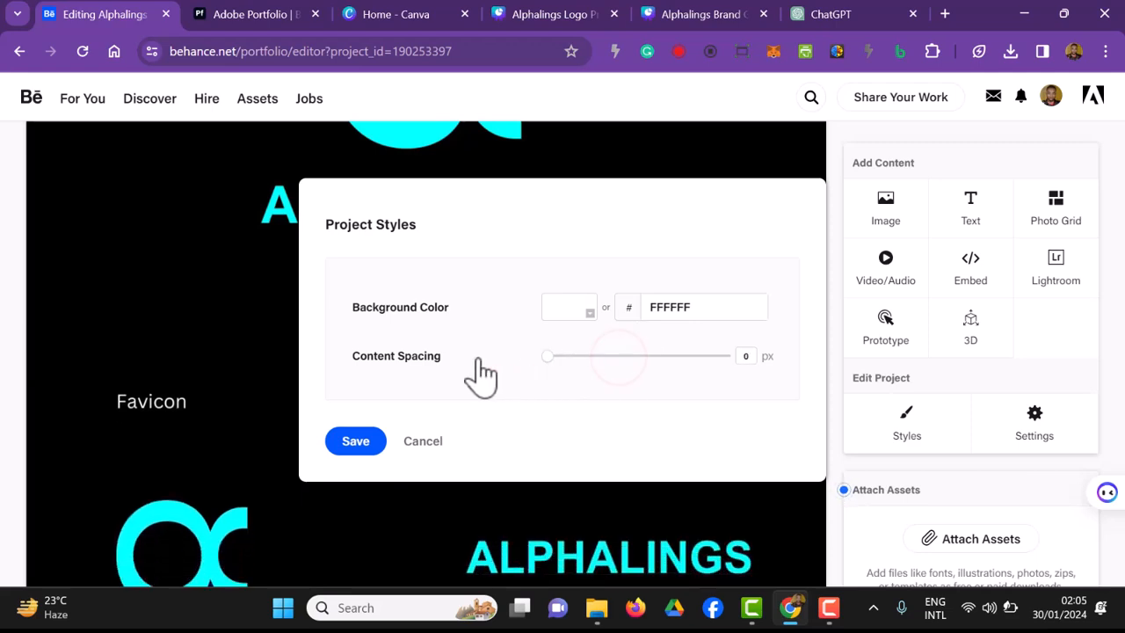
{"action": "left_click", "coordinate": [367, 440]}
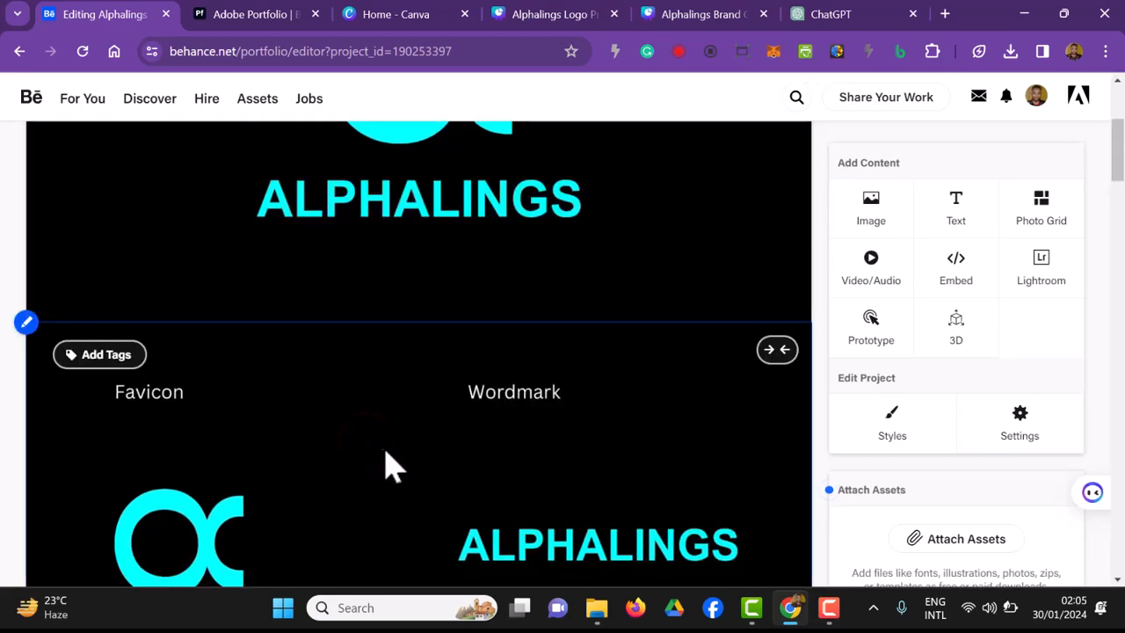
Step: Delete the video below the book mockup at the end of the project
{"action": "scroll", "coordinate": [448, 501], "scroll_direction": "down", "scroll_amount": 15}
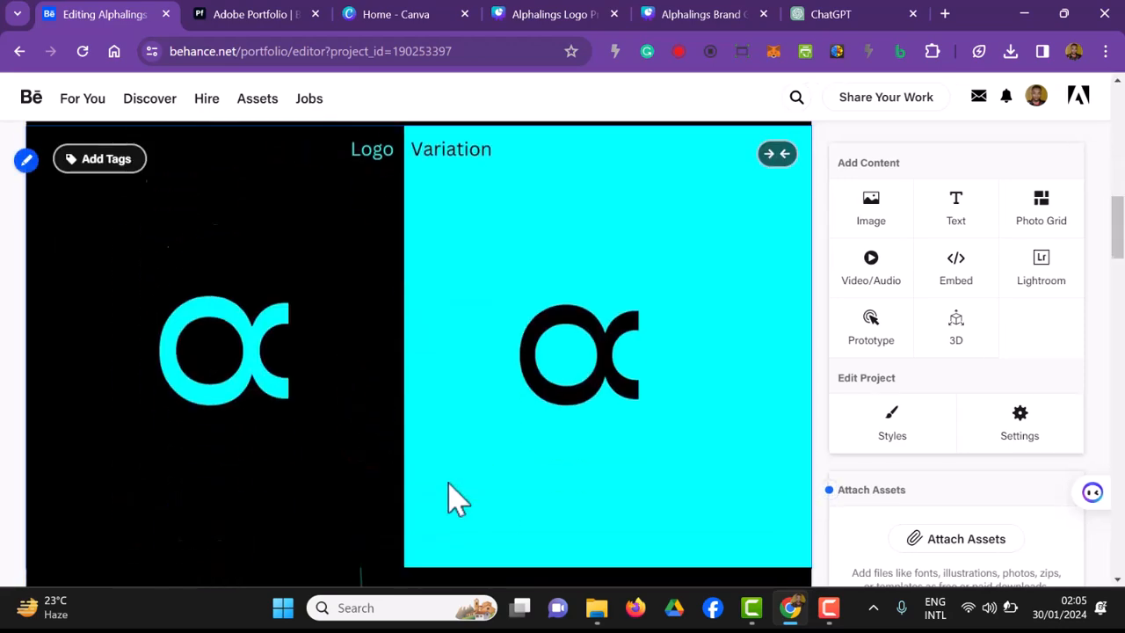
{"action": "scroll", "coordinate": [448, 501], "scroll_direction": "down", "scroll_amount": 12}
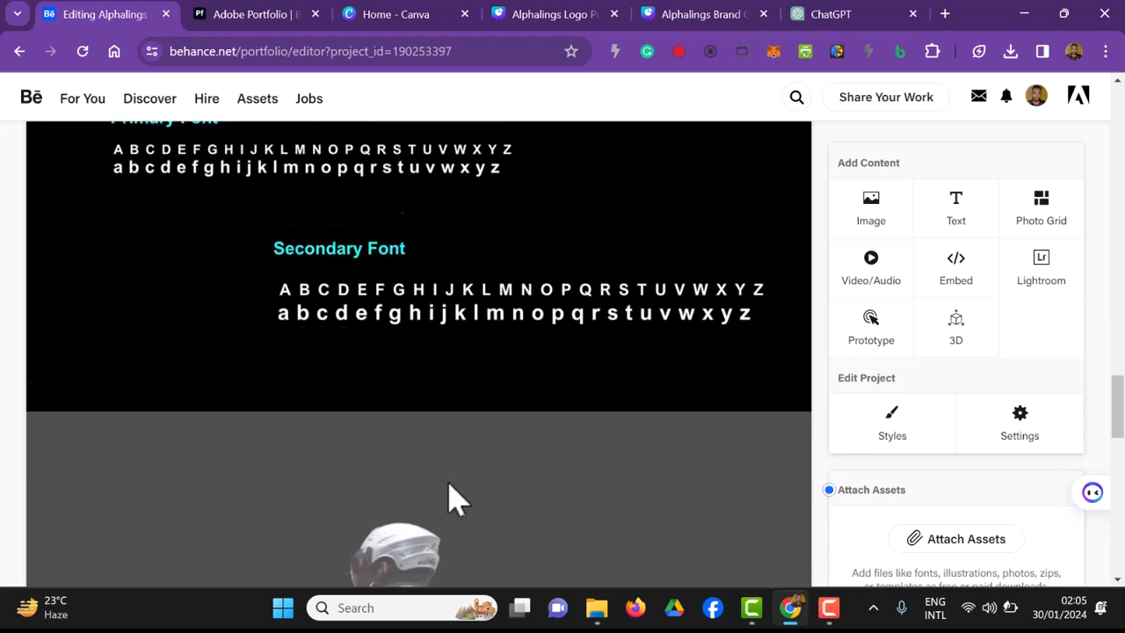
{"action": "scroll", "coordinate": [456, 499], "scroll_direction": "down", "scroll_amount": 4}
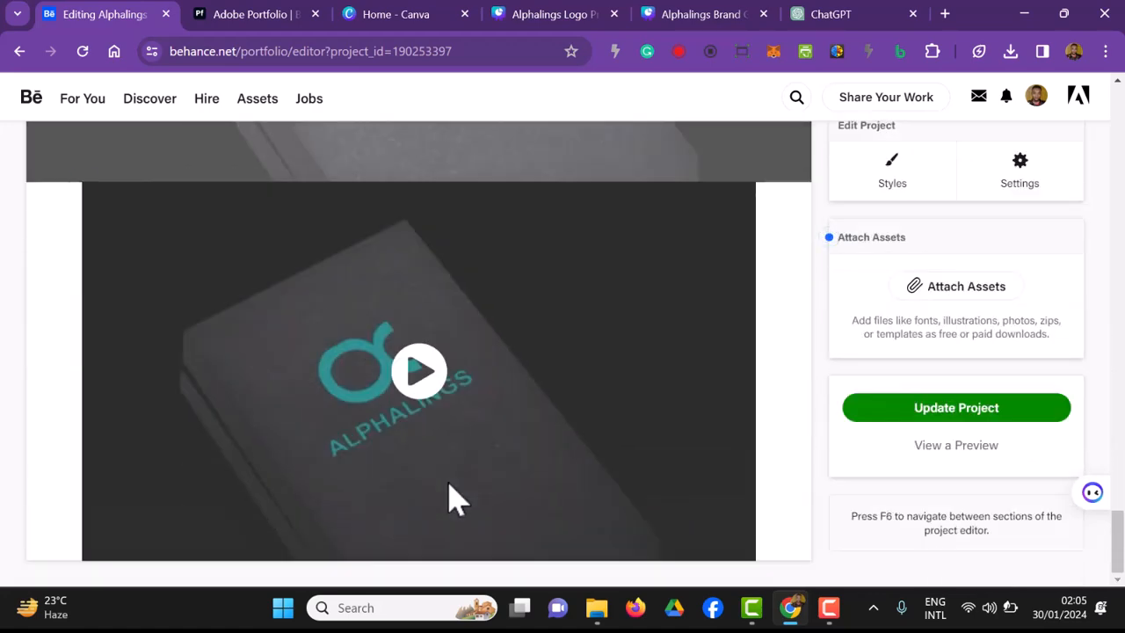
{"action": "scroll", "coordinate": [454, 499], "scroll_direction": "up", "scroll_amount": 1}
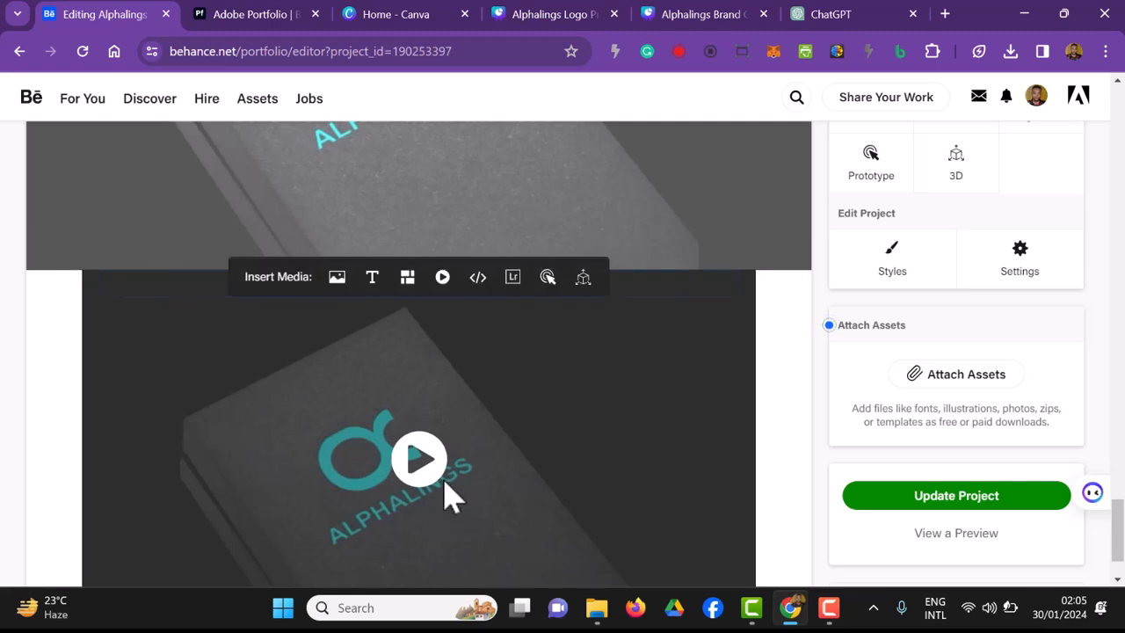
{"action": "left_click", "coordinate": [82, 271]}
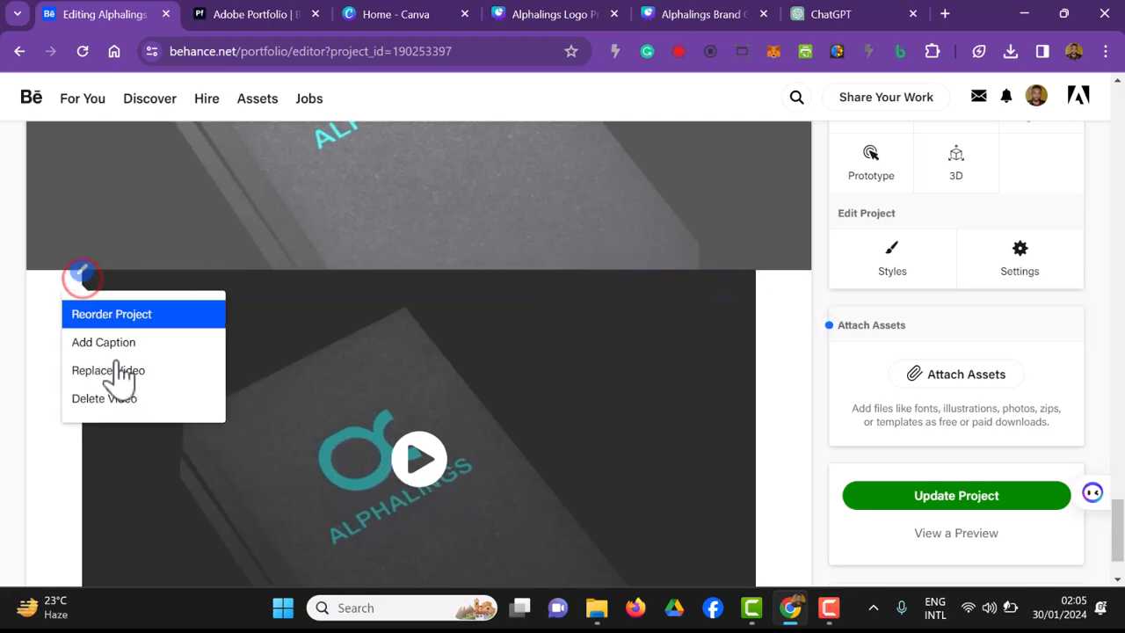
{"action": "left_click", "coordinate": [130, 401]}
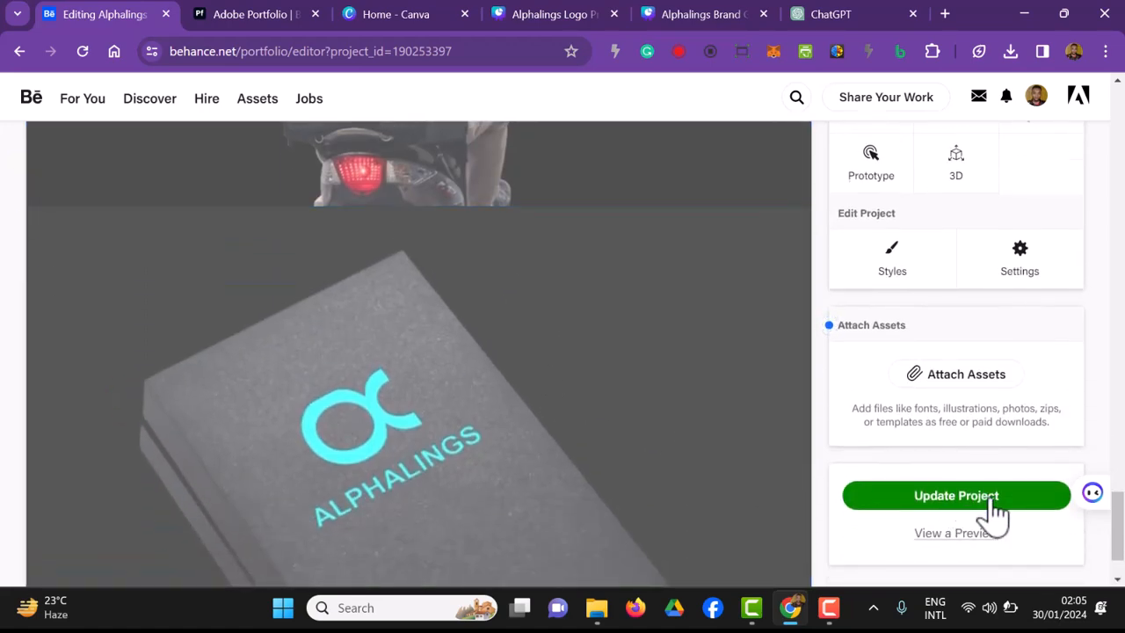
Step: Preview the edited project and examine how its images join together from the logo sections to the final mockup
{"action": "left_click", "coordinate": [991, 502]}
{"action": "left_click", "coordinate": [973, 534]}
{"action": "mouse_move", "coordinate": [582, 218]}
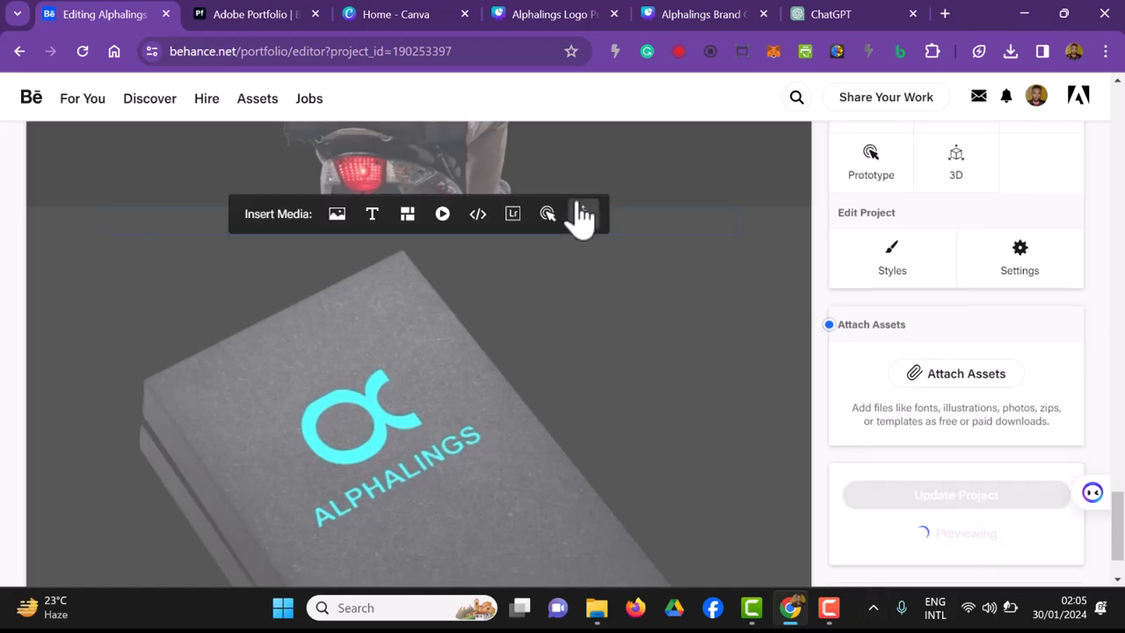
{"action": "scroll", "coordinate": [576, 211], "scroll_direction": "down", "scroll_amount": 3}
{"action": "scroll", "coordinate": [578, 234], "scroll_direction": "up", "scroll_amount": 2}
{"action": "scroll", "coordinate": [577, 233], "scroll_direction": "up", "scroll_amount": 1}
{"action": "scroll", "coordinate": [578, 234], "scroll_direction": "down", "scroll_amount": 8}
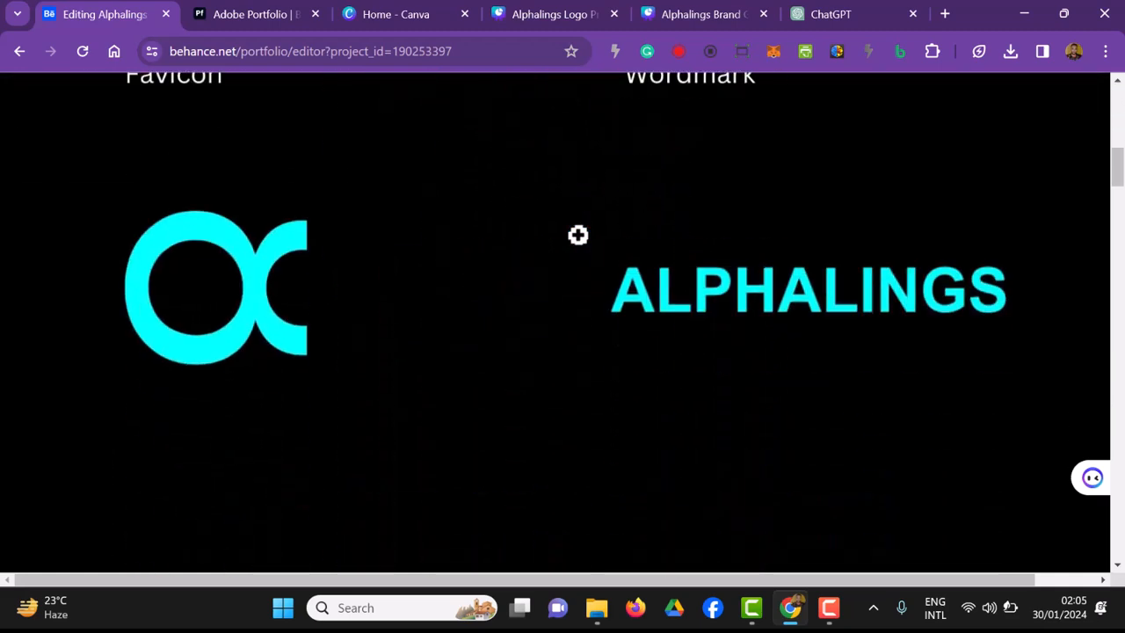
{"action": "scroll", "coordinate": [577, 234], "scroll_direction": "down", "scroll_amount": 10}
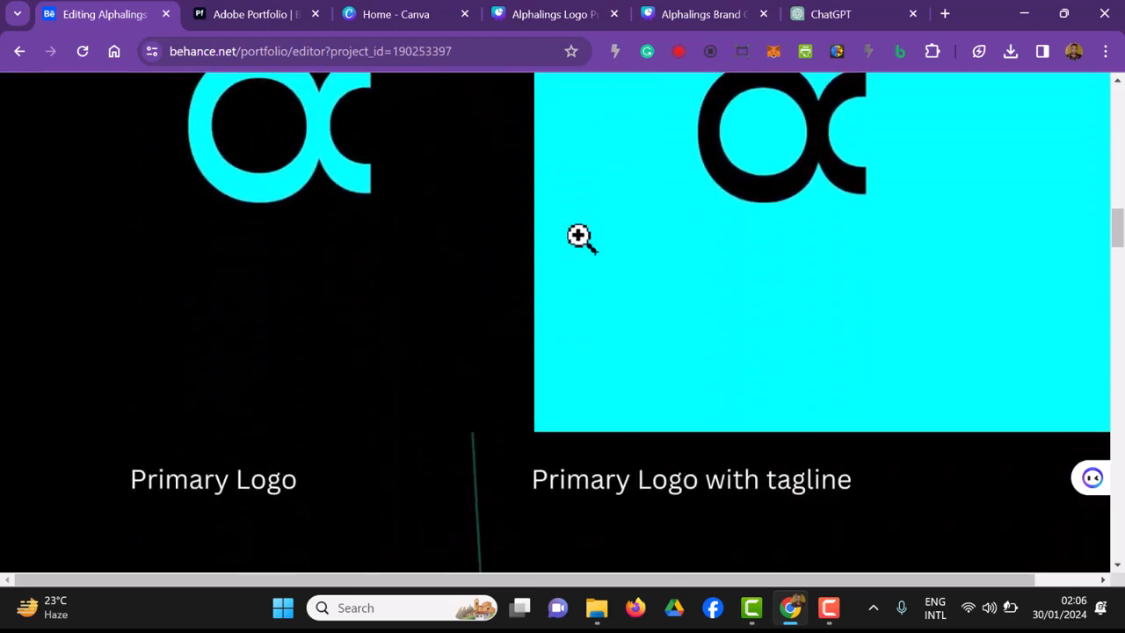
{"action": "scroll", "coordinate": [578, 235], "scroll_direction": "down", "scroll_amount": 10}
{"action": "scroll", "coordinate": [577, 233], "scroll_direction": "down", "scroll_amount": 10}
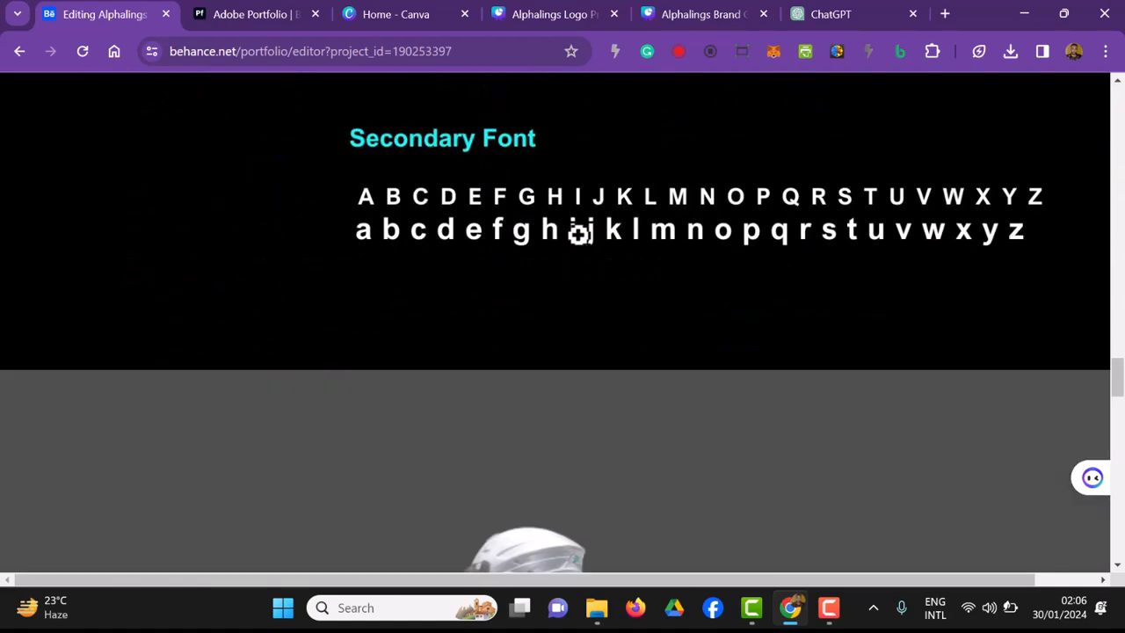
{"action": "scroll", "coordinate": [579, 232], "scroll_direction": "down", "scroll_amount": 10}
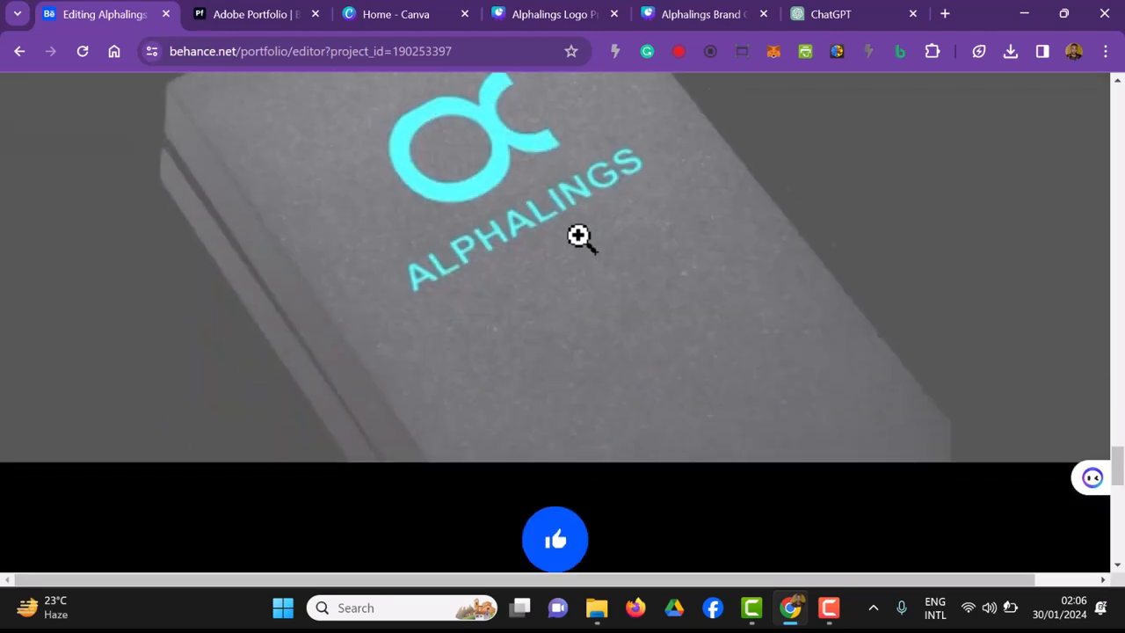
{"action": "scroll", "coordinate": [578, 236], "scroll_direction": "down", "scroll_amount": 3}
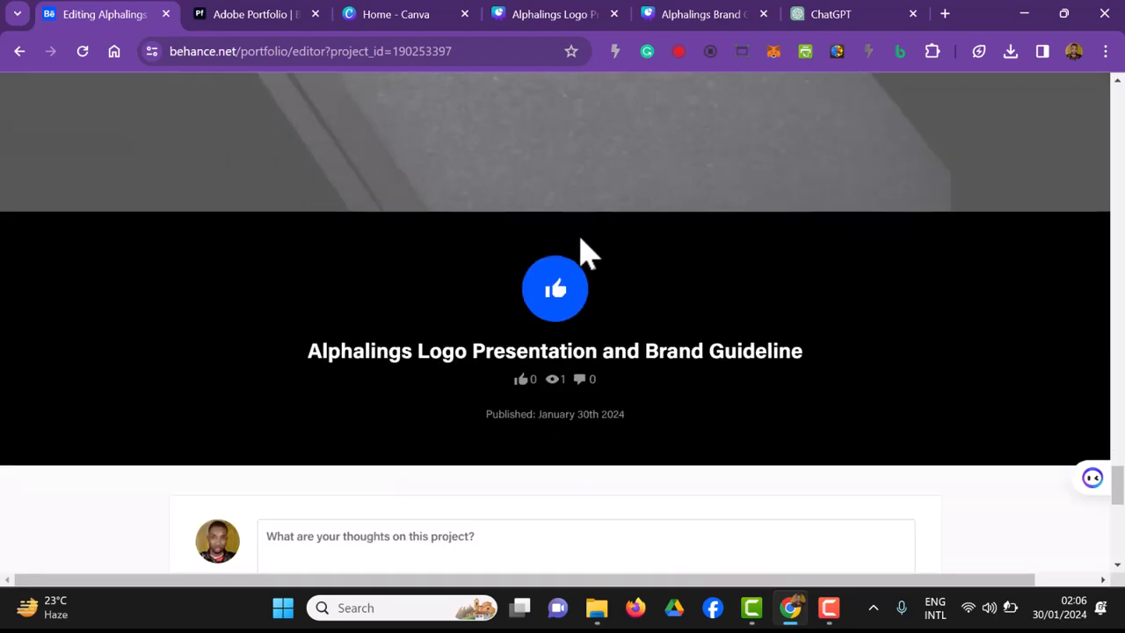